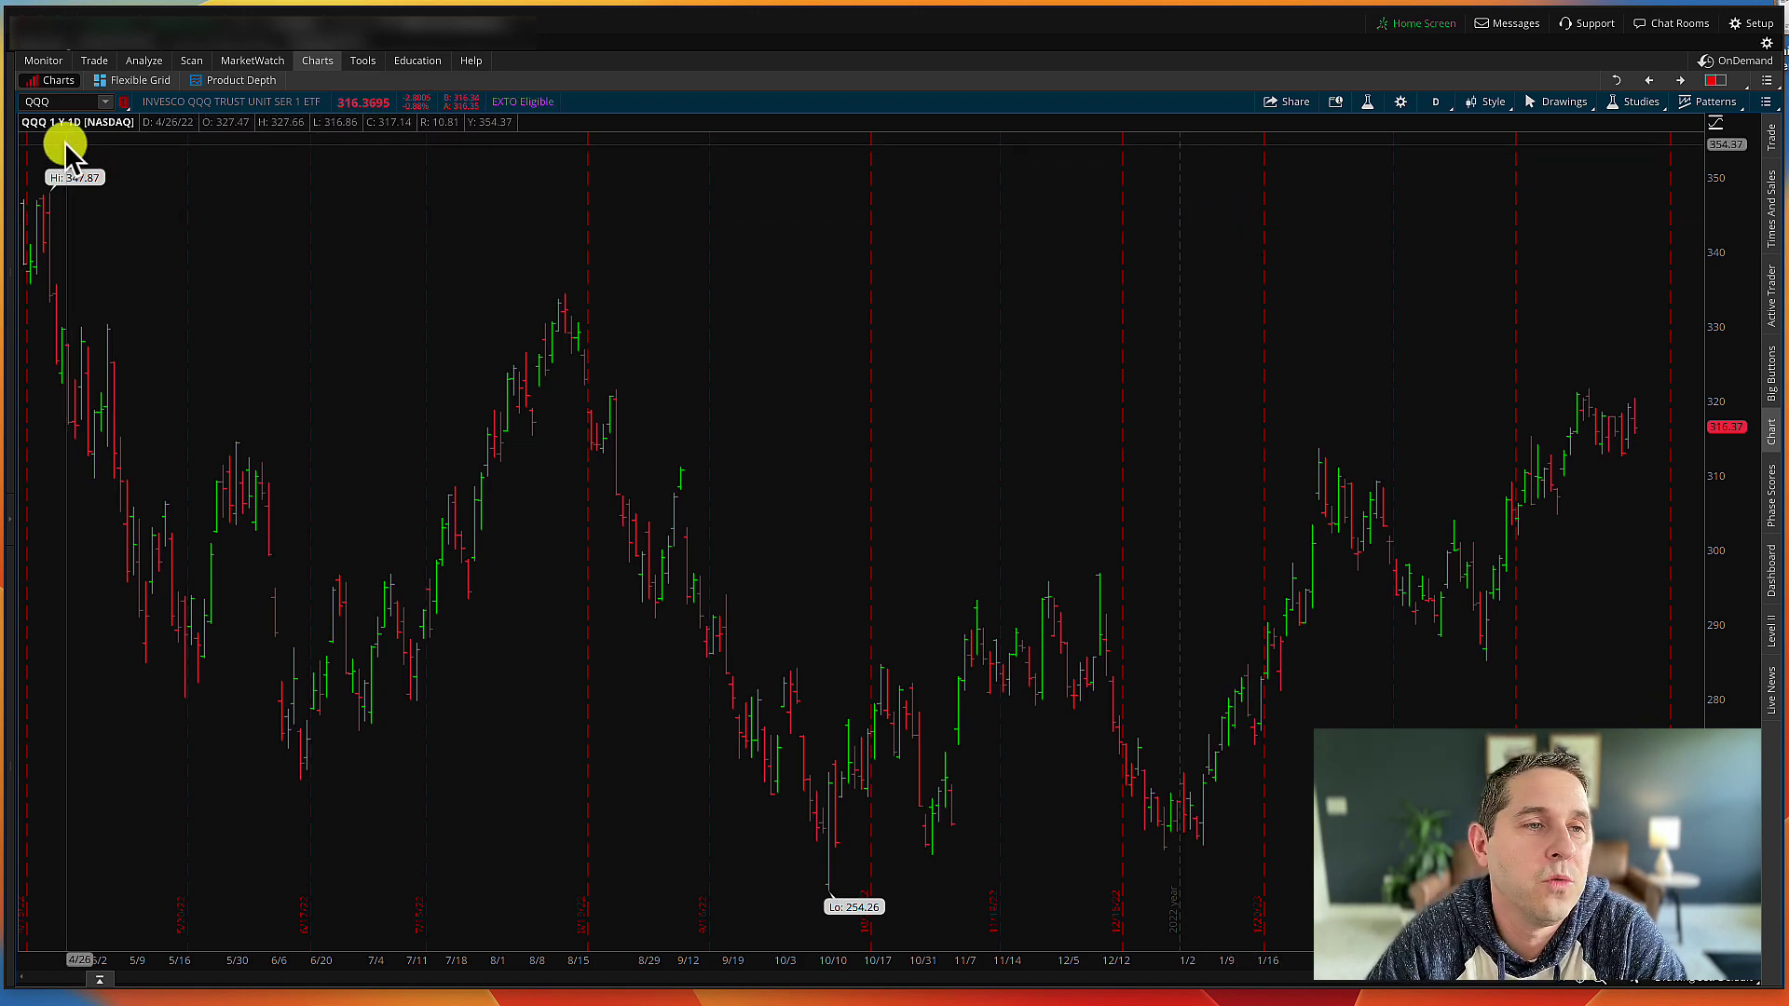
- Add the MovAvgTwoLines moving average study to the QQQ daily chart and accept its listed settings of CLOSE, 9, 18, 0, SIMPLE
click(1632, 104)
mouse_move(1626, 152)
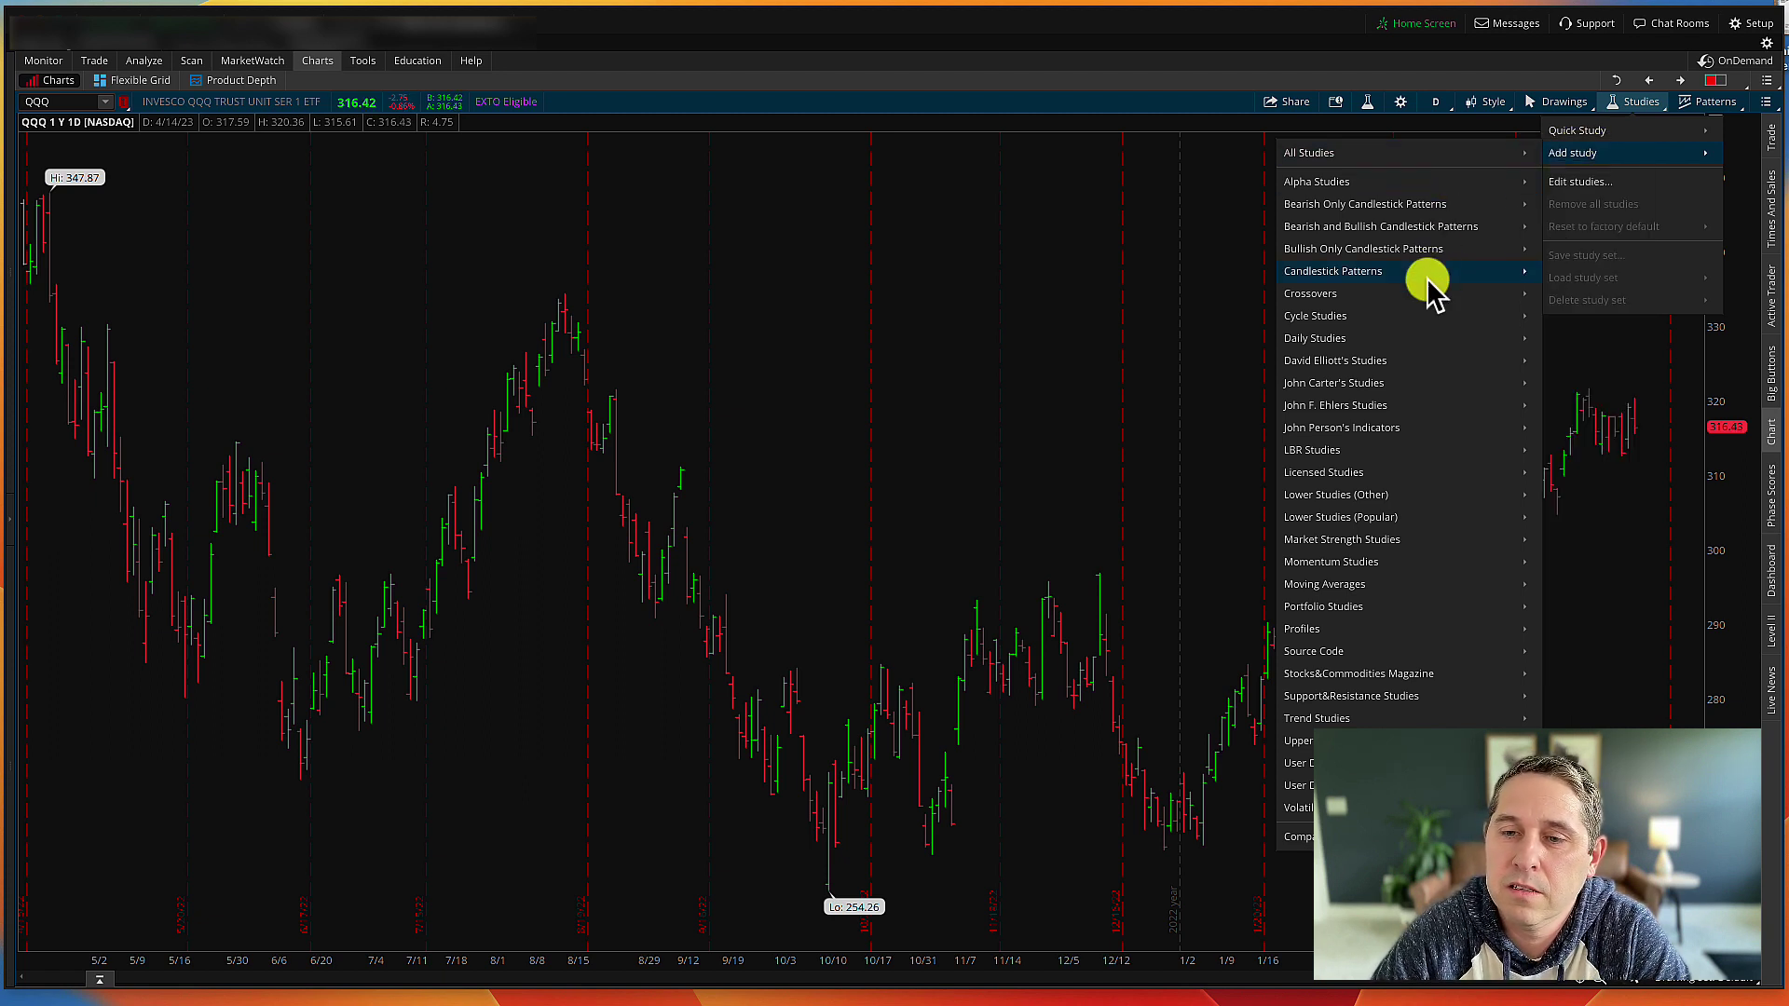
mouse_move(1346, 584)
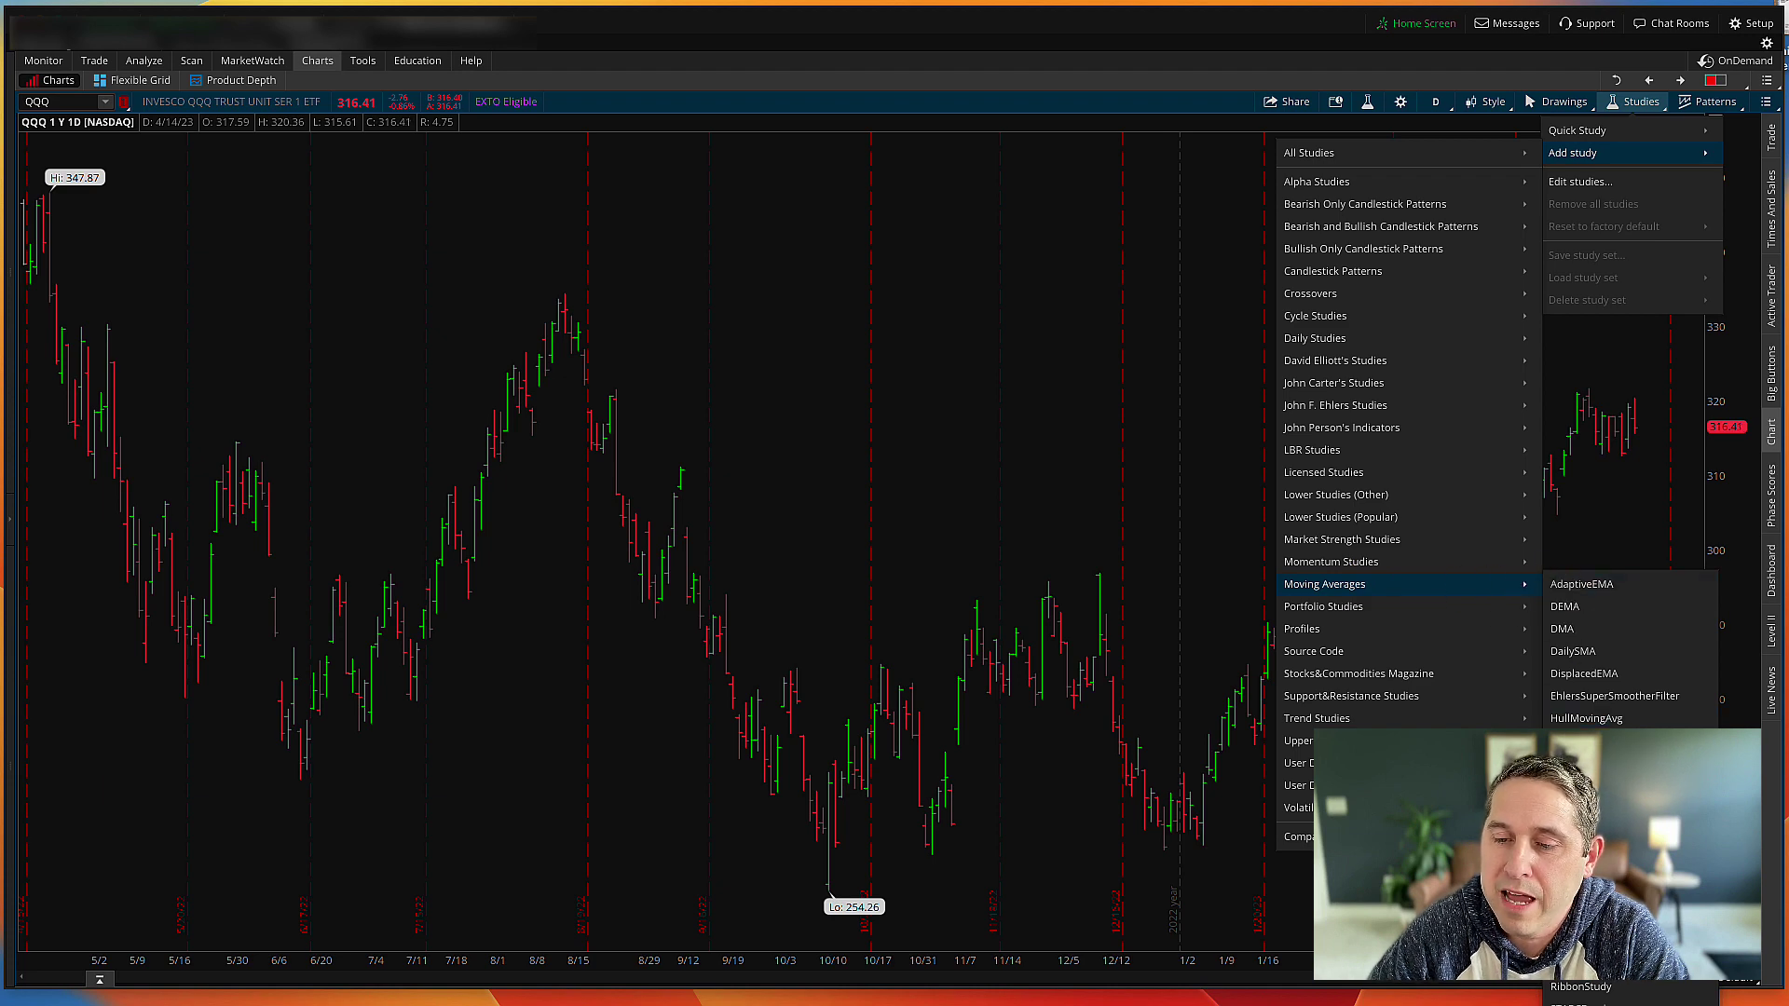
click(1583, 853)
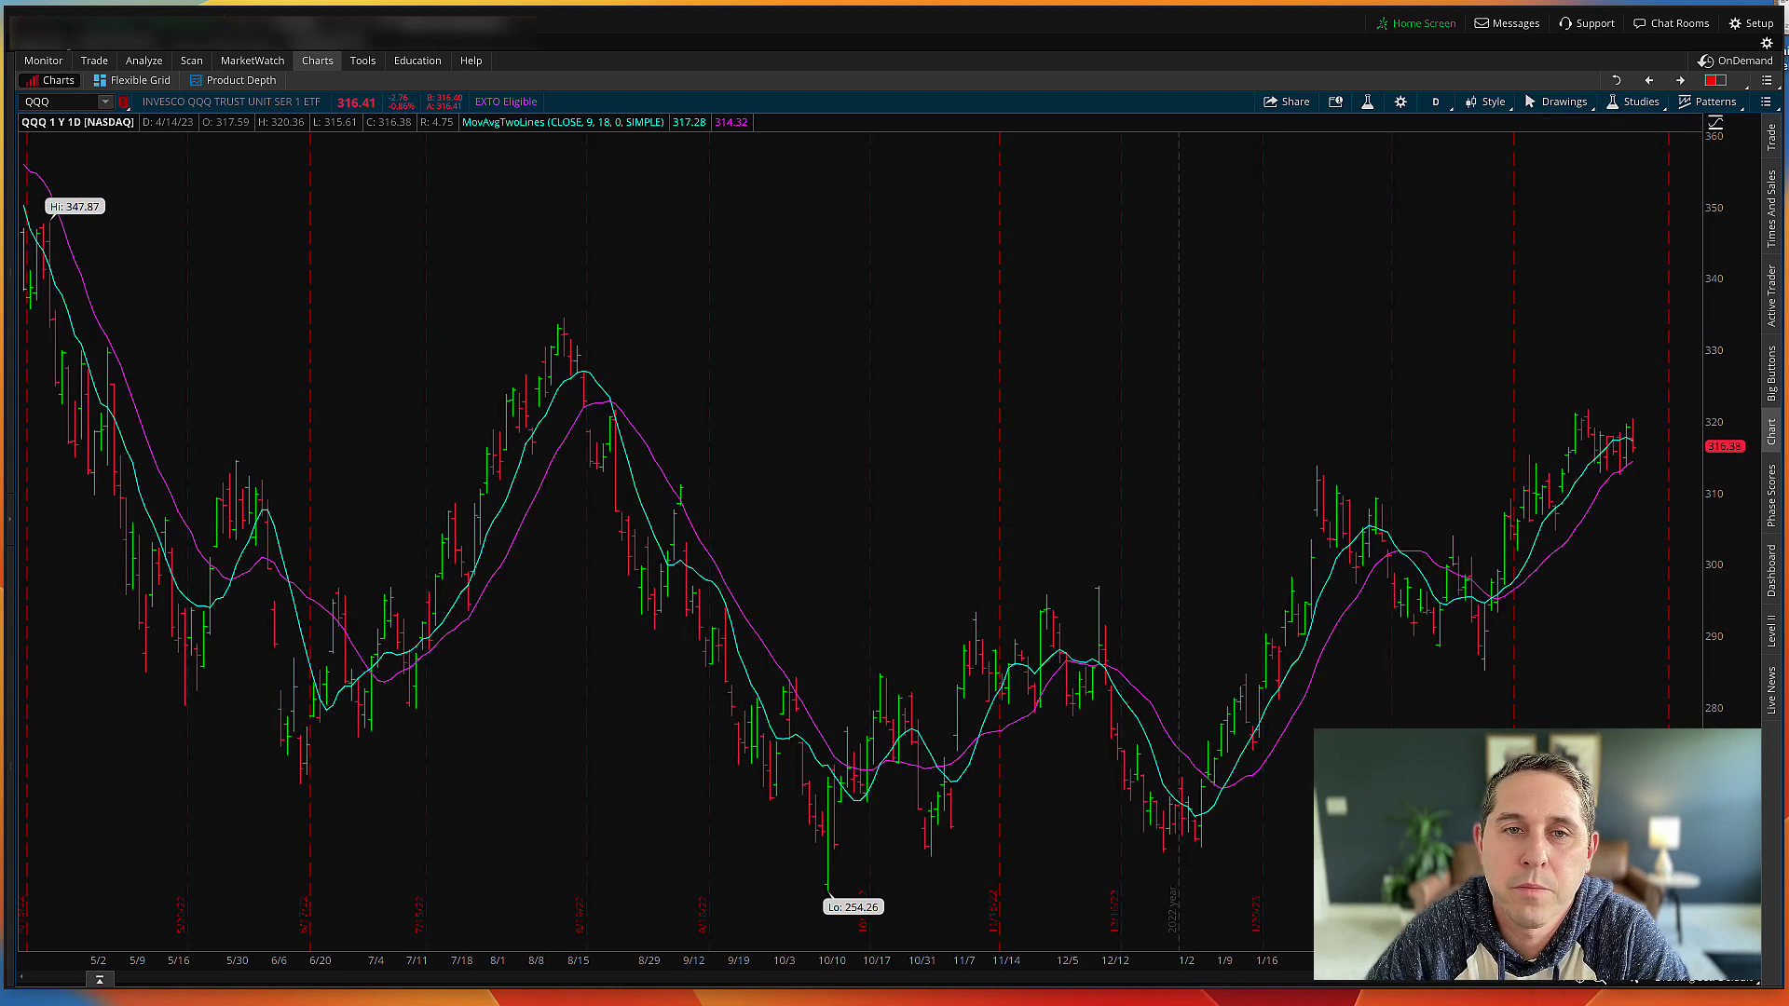
click(1365, 101)
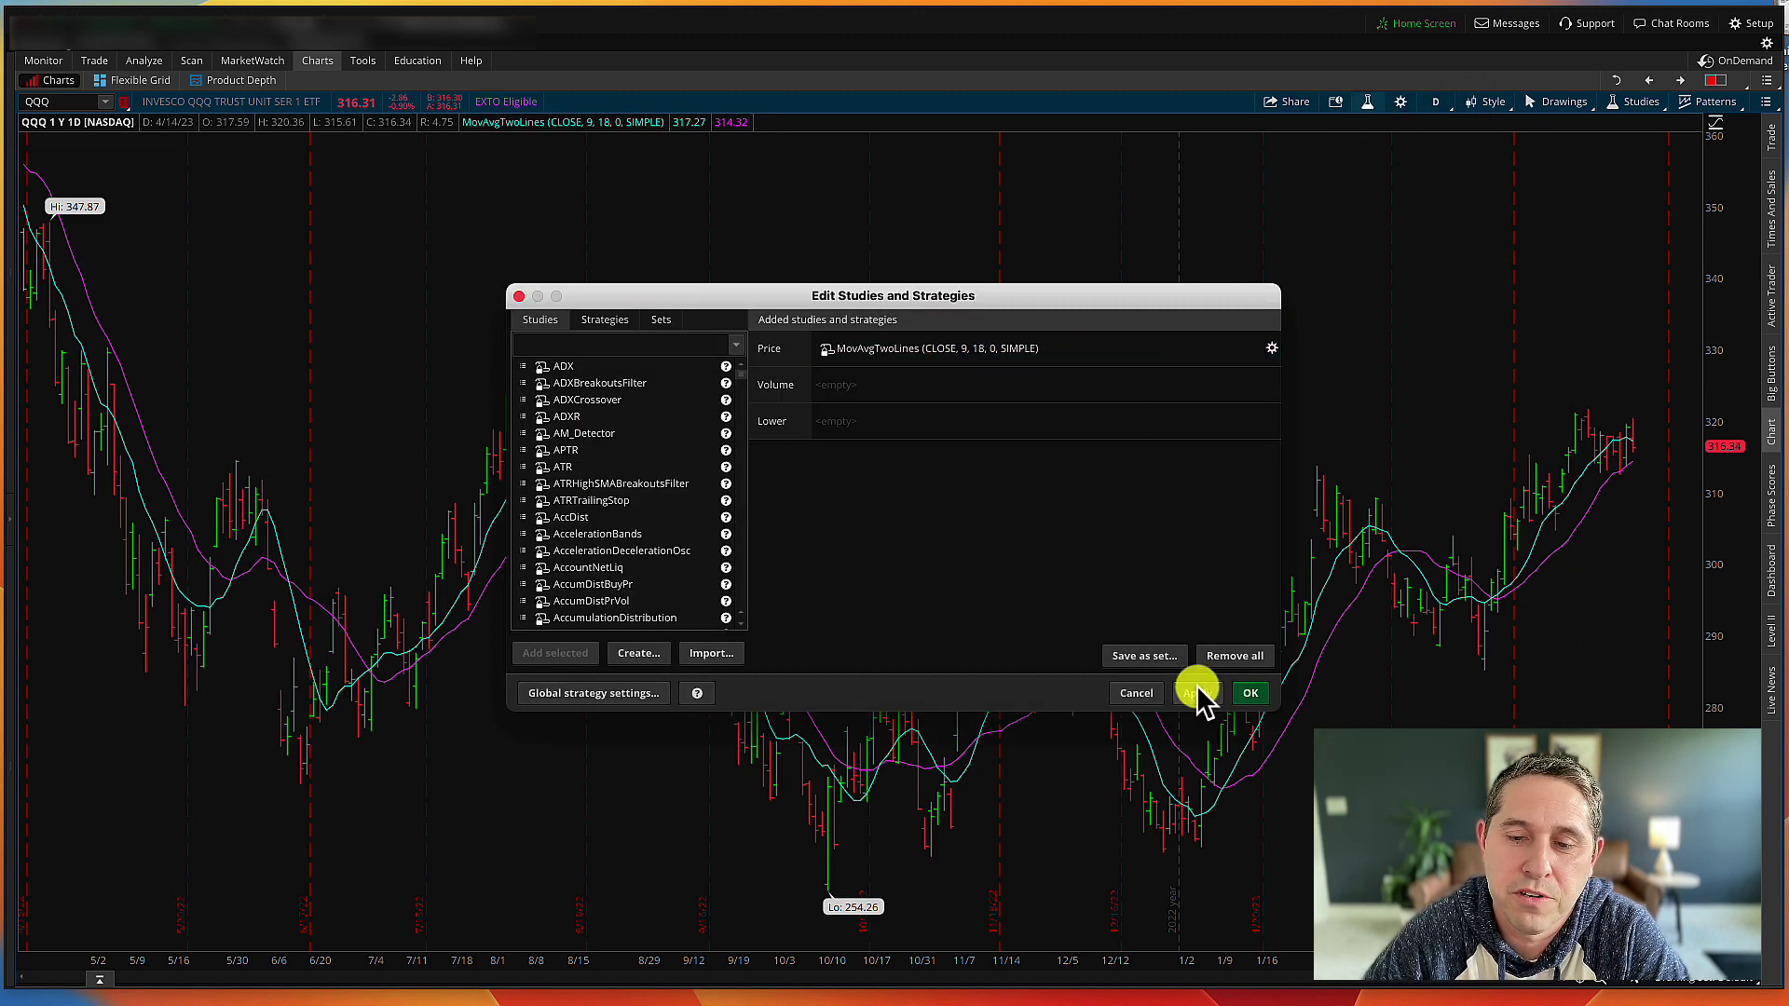
click(1241, 691)
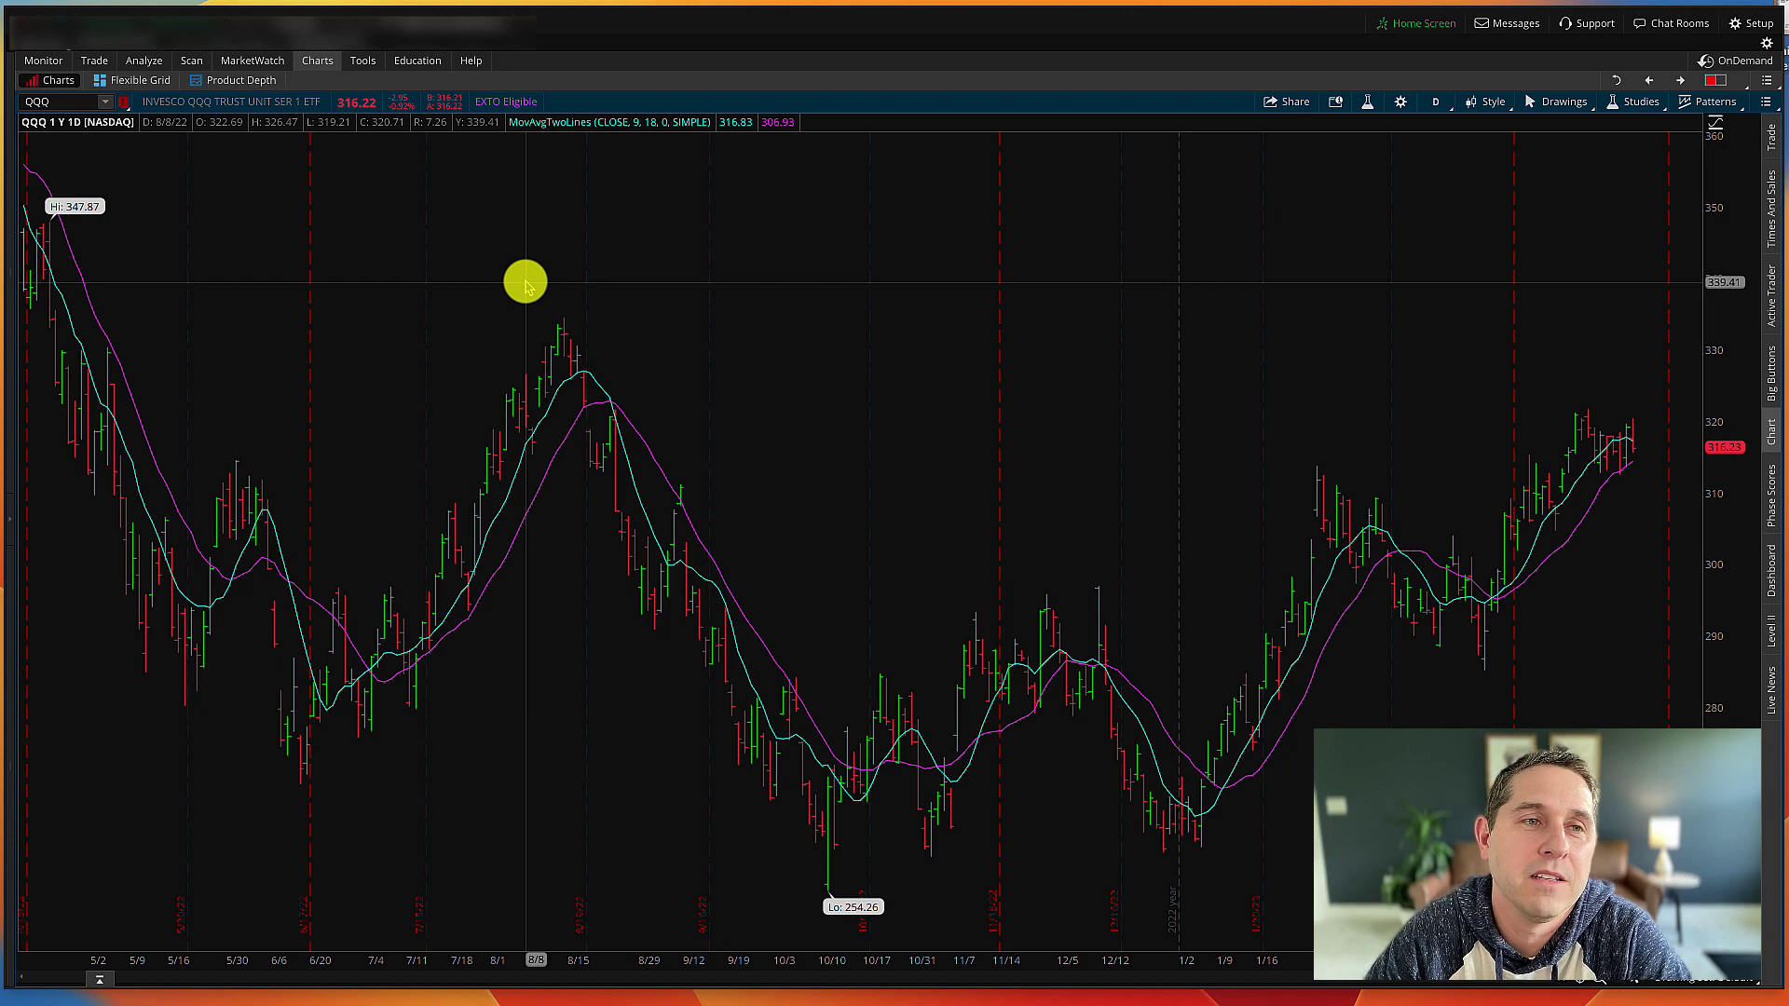
- In the thinkBack backtesting view, set the trading day to 07/01/2022 and load the symbol QQQ
click(143, 58)
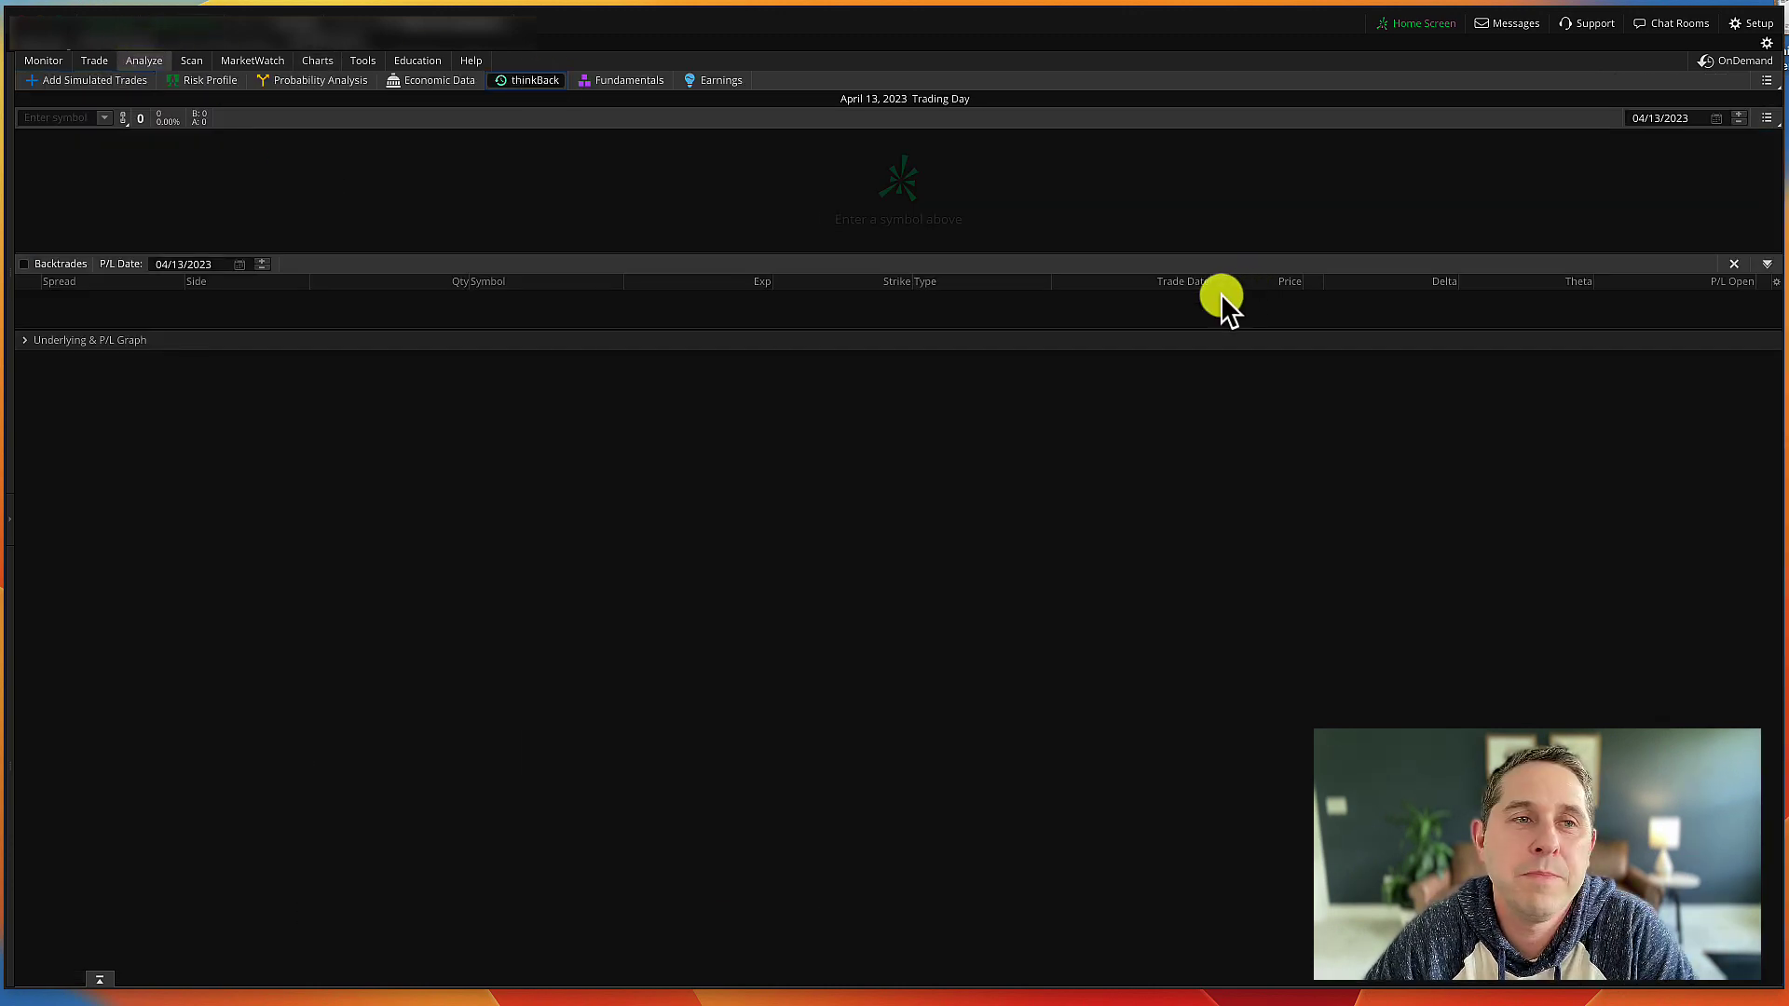
click(318, 61)
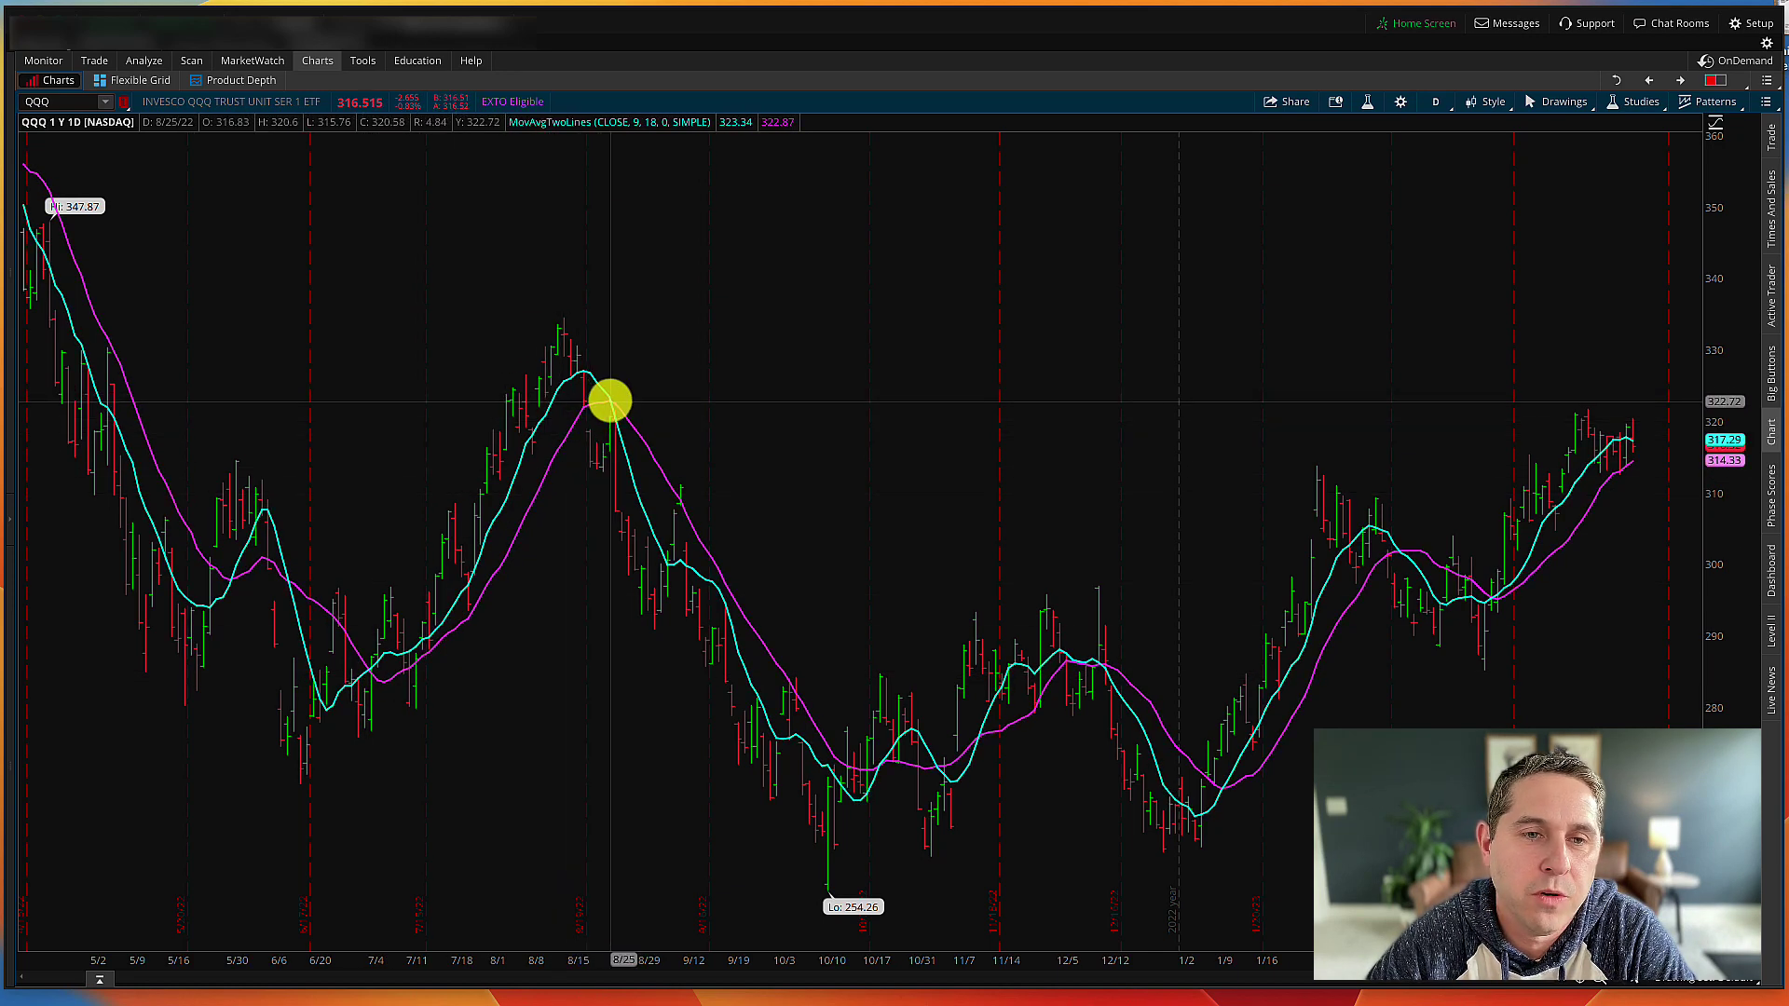
click(143, 60)
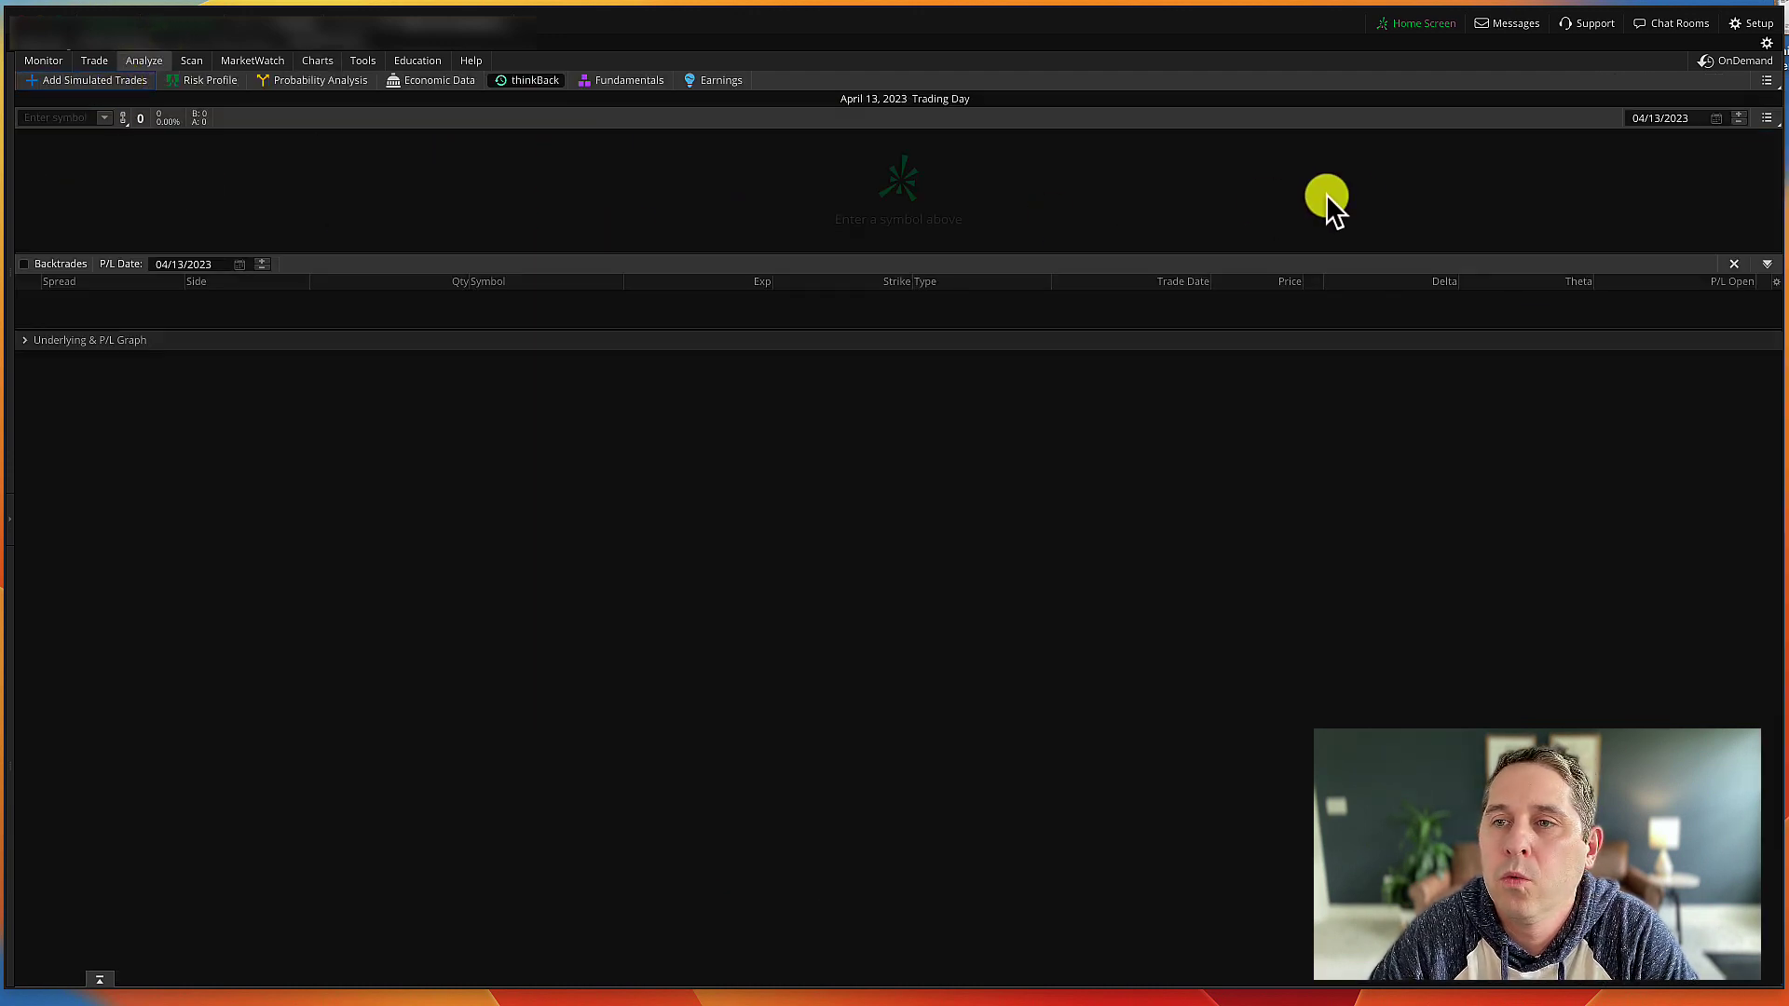
click(1717, 120)
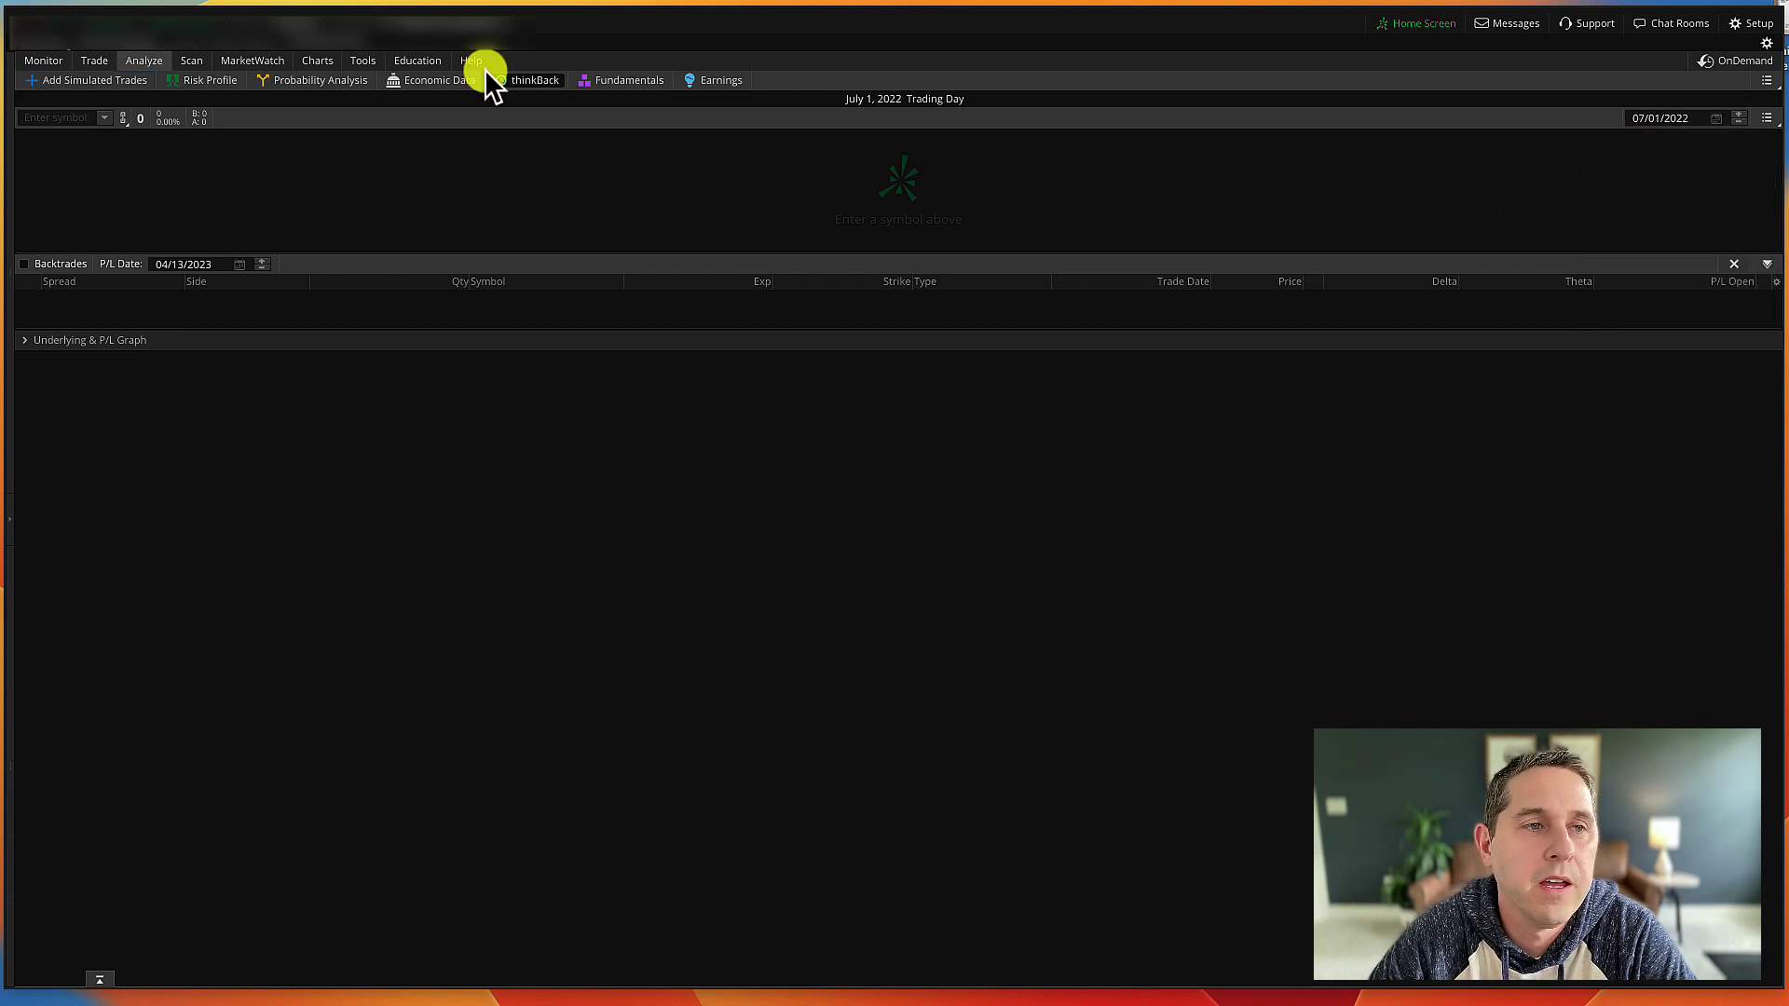
click(57, 114)
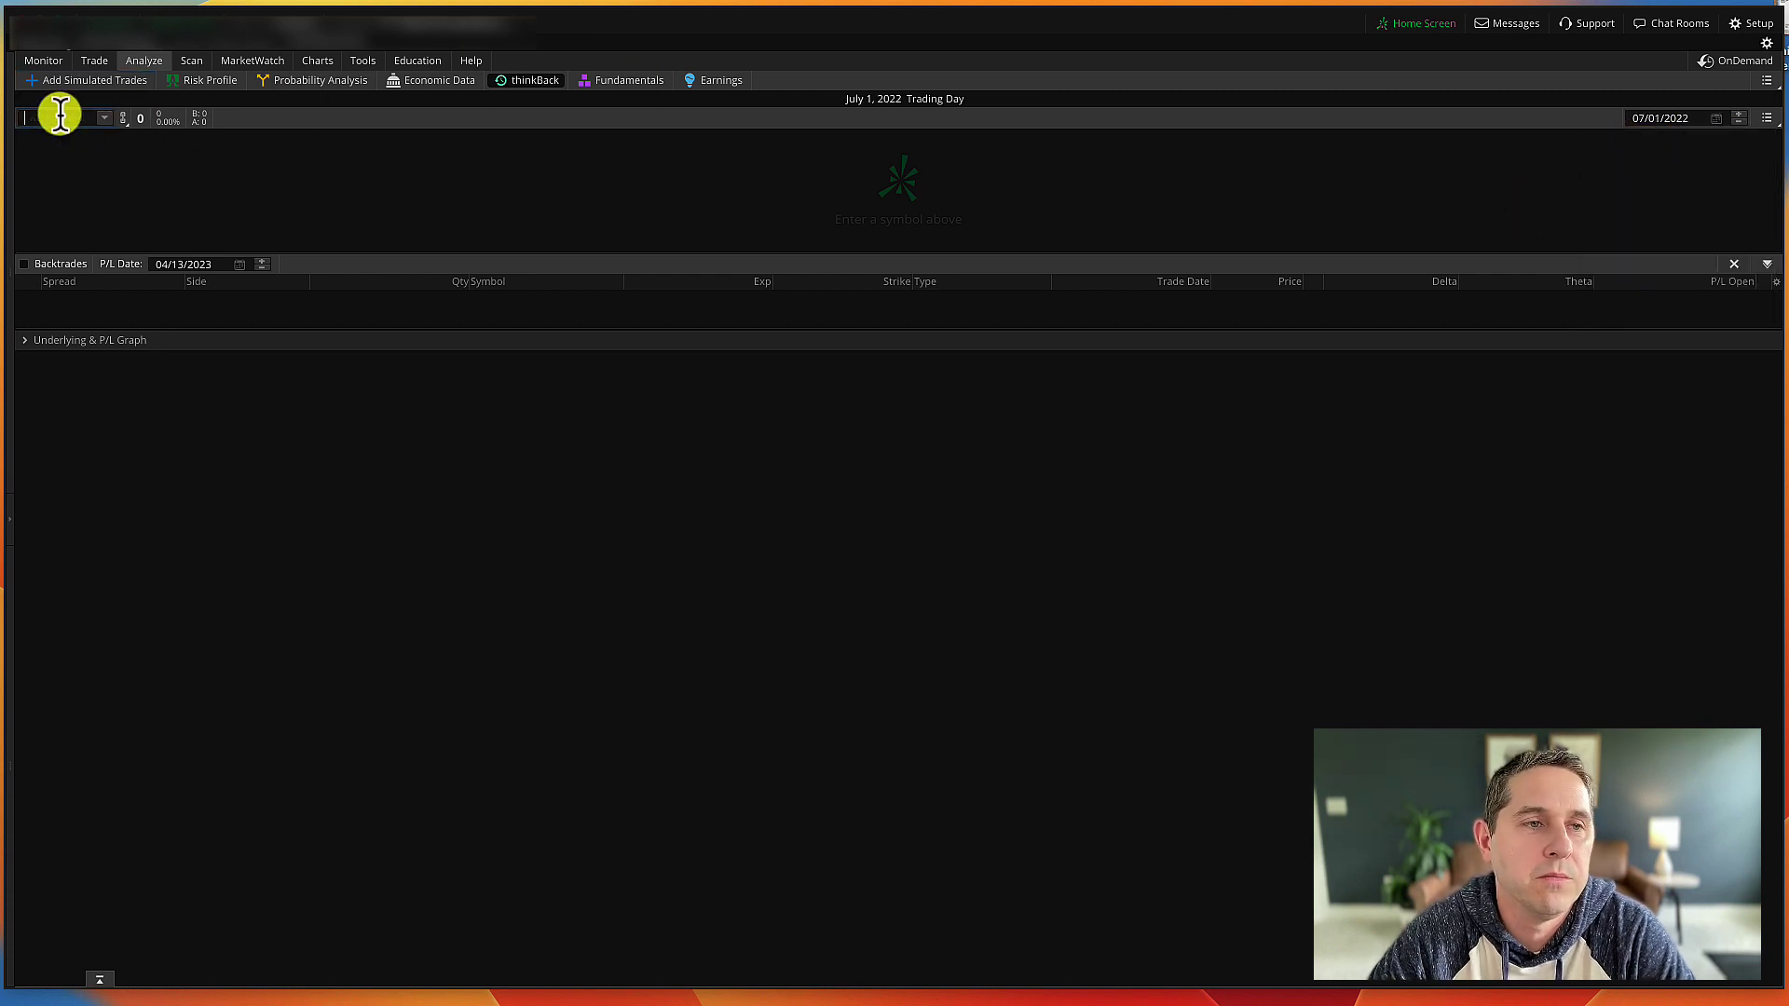
text(QQQ)
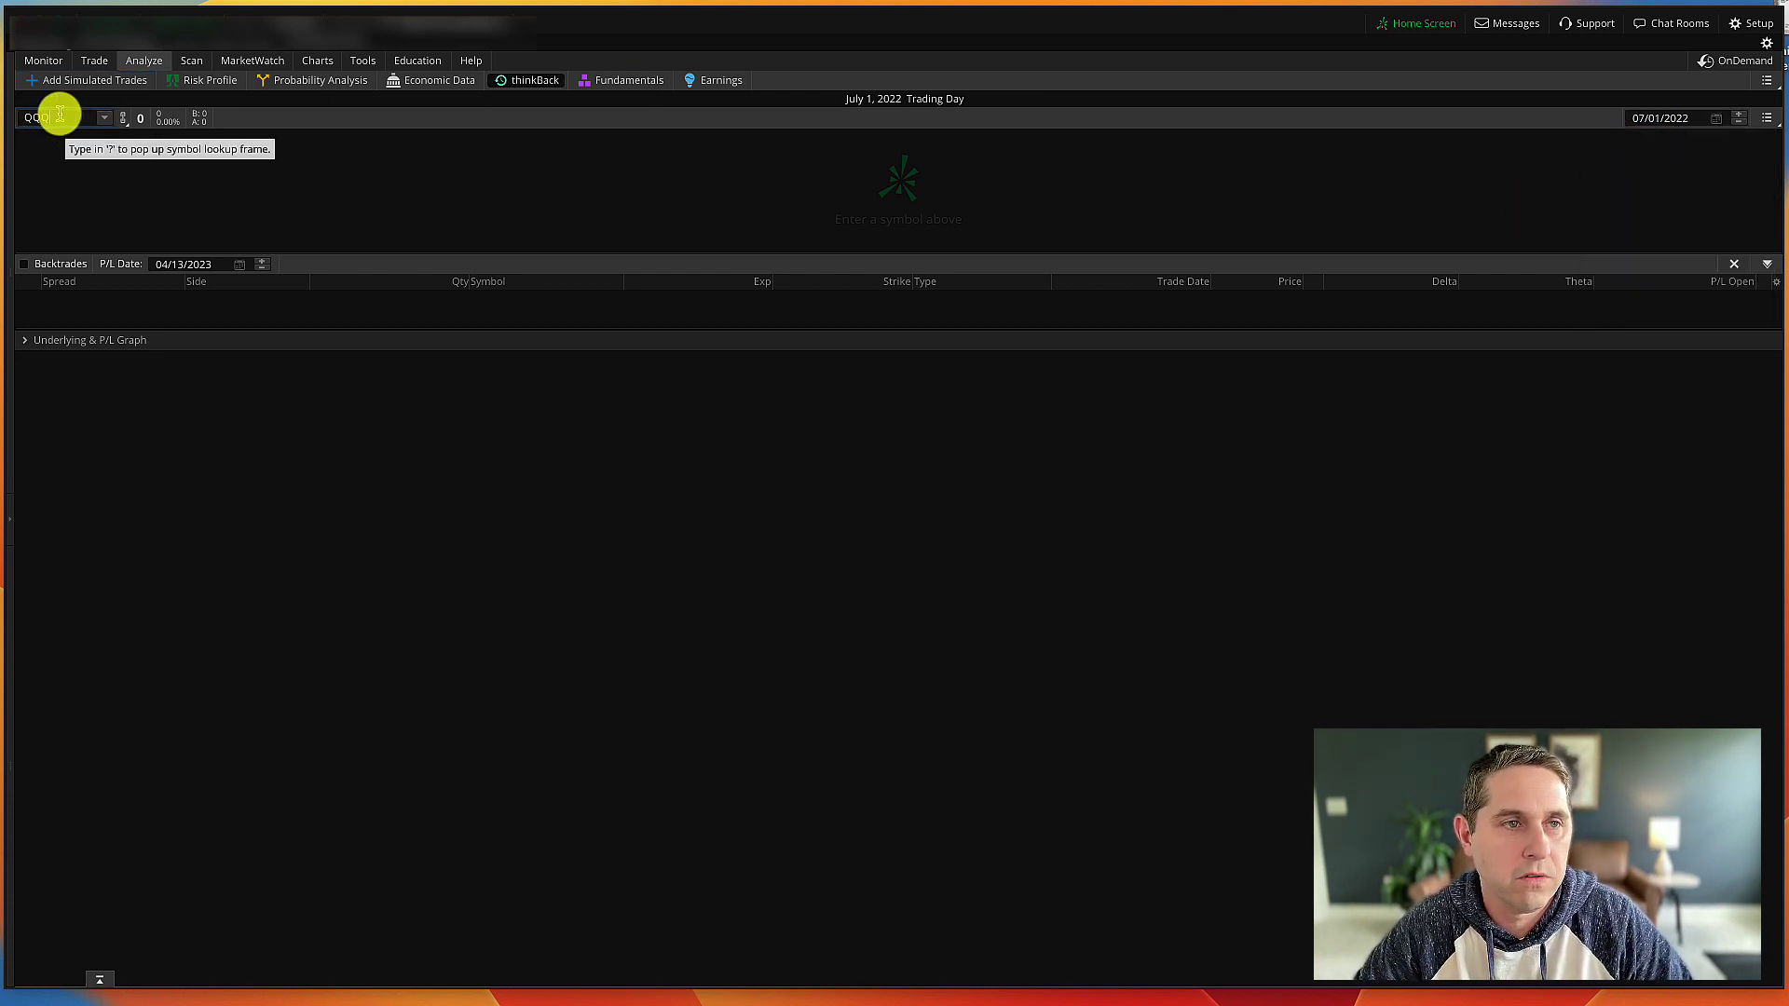
key(Return)
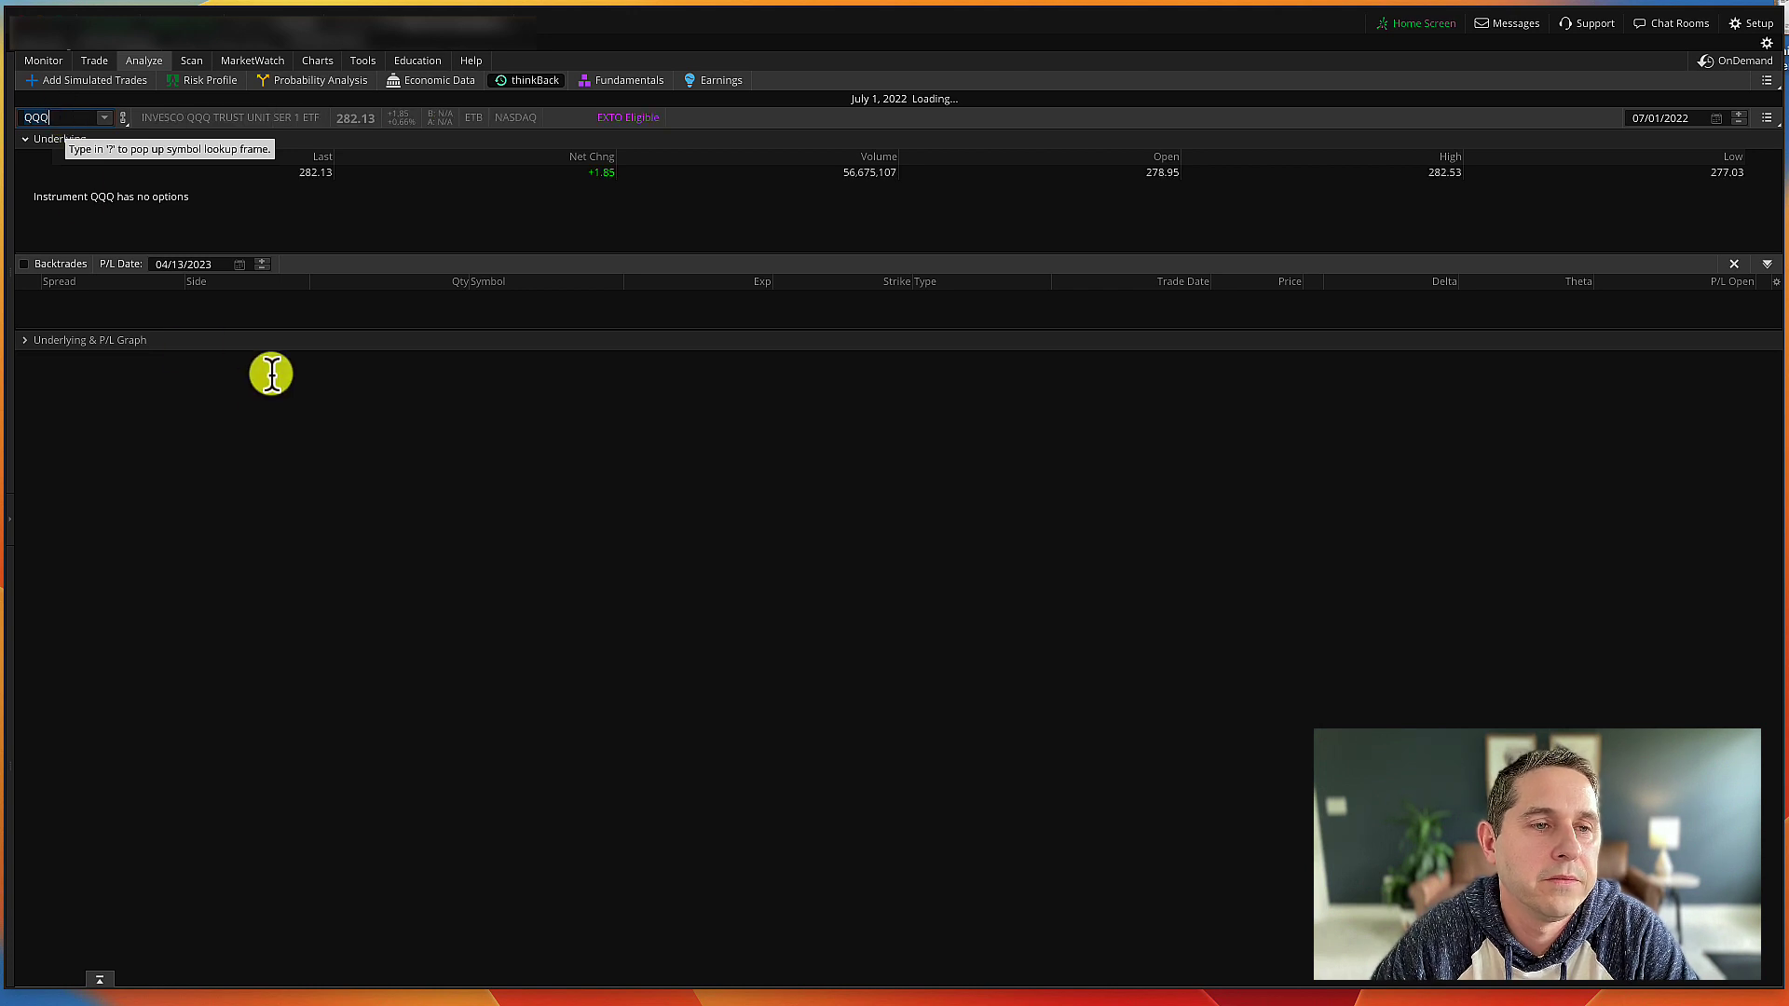
- Enlarge the QQQ option chain area and expand the 19 AUG 22 expiration
drag(292, 328, 338, 600)
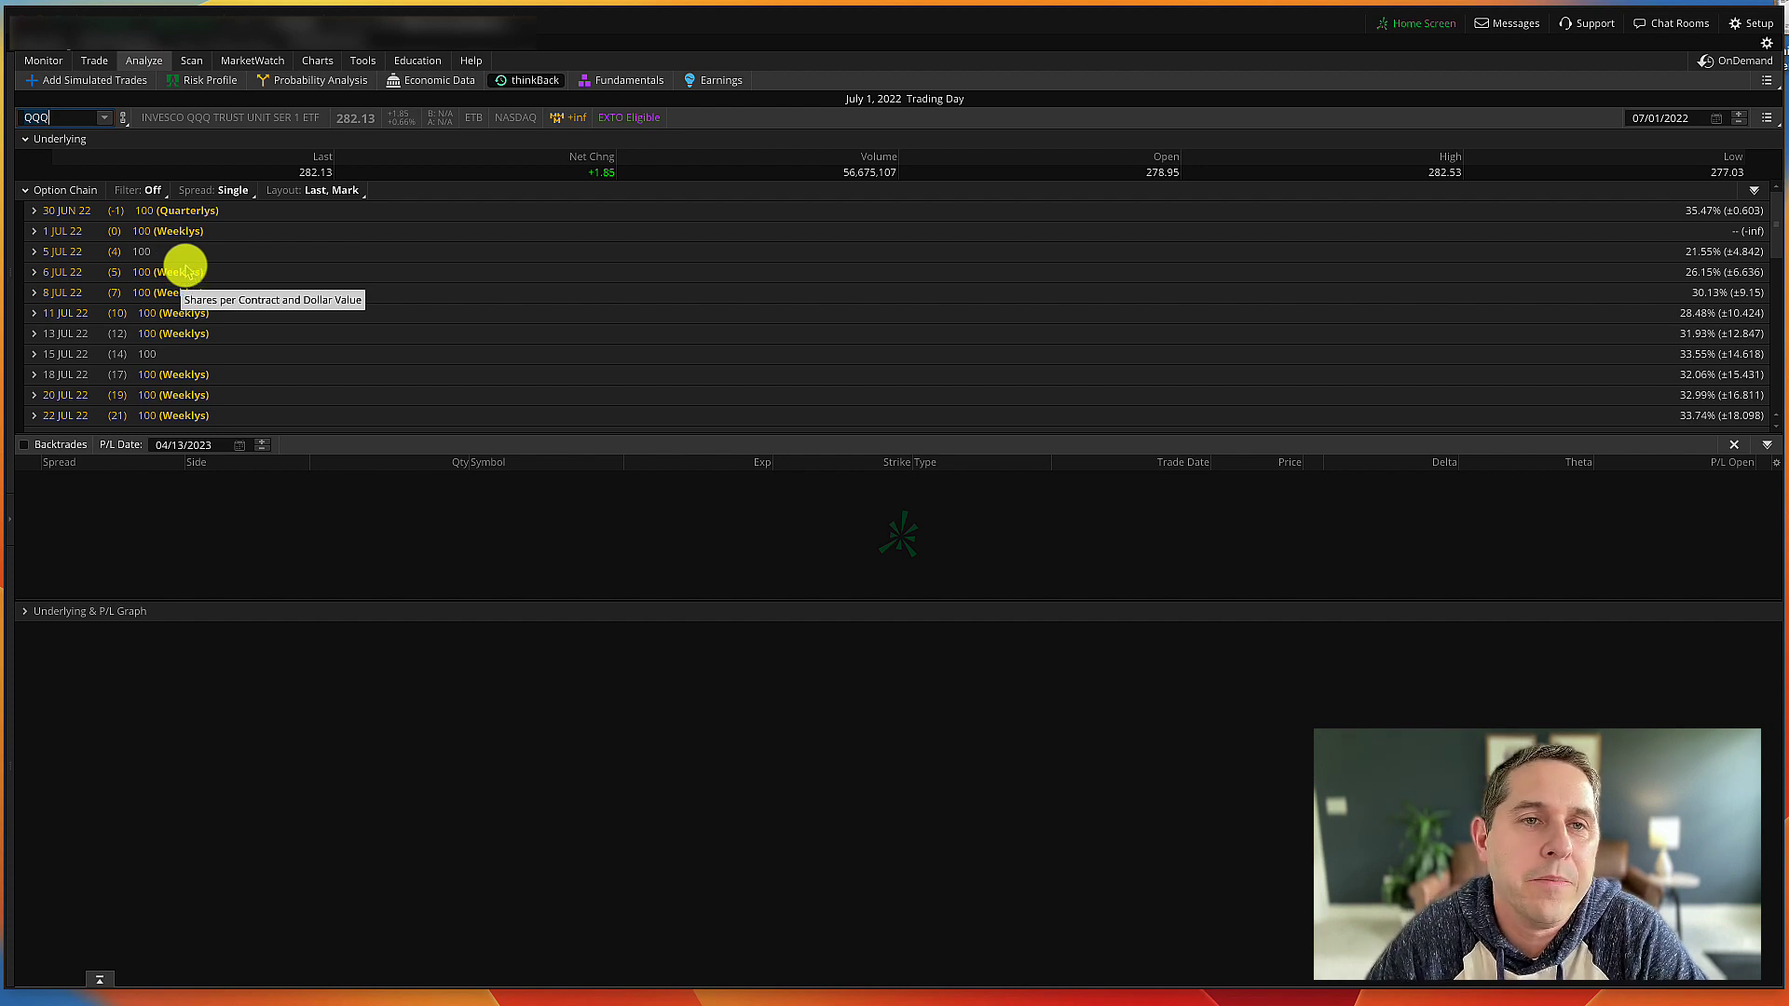
click(315, 62)
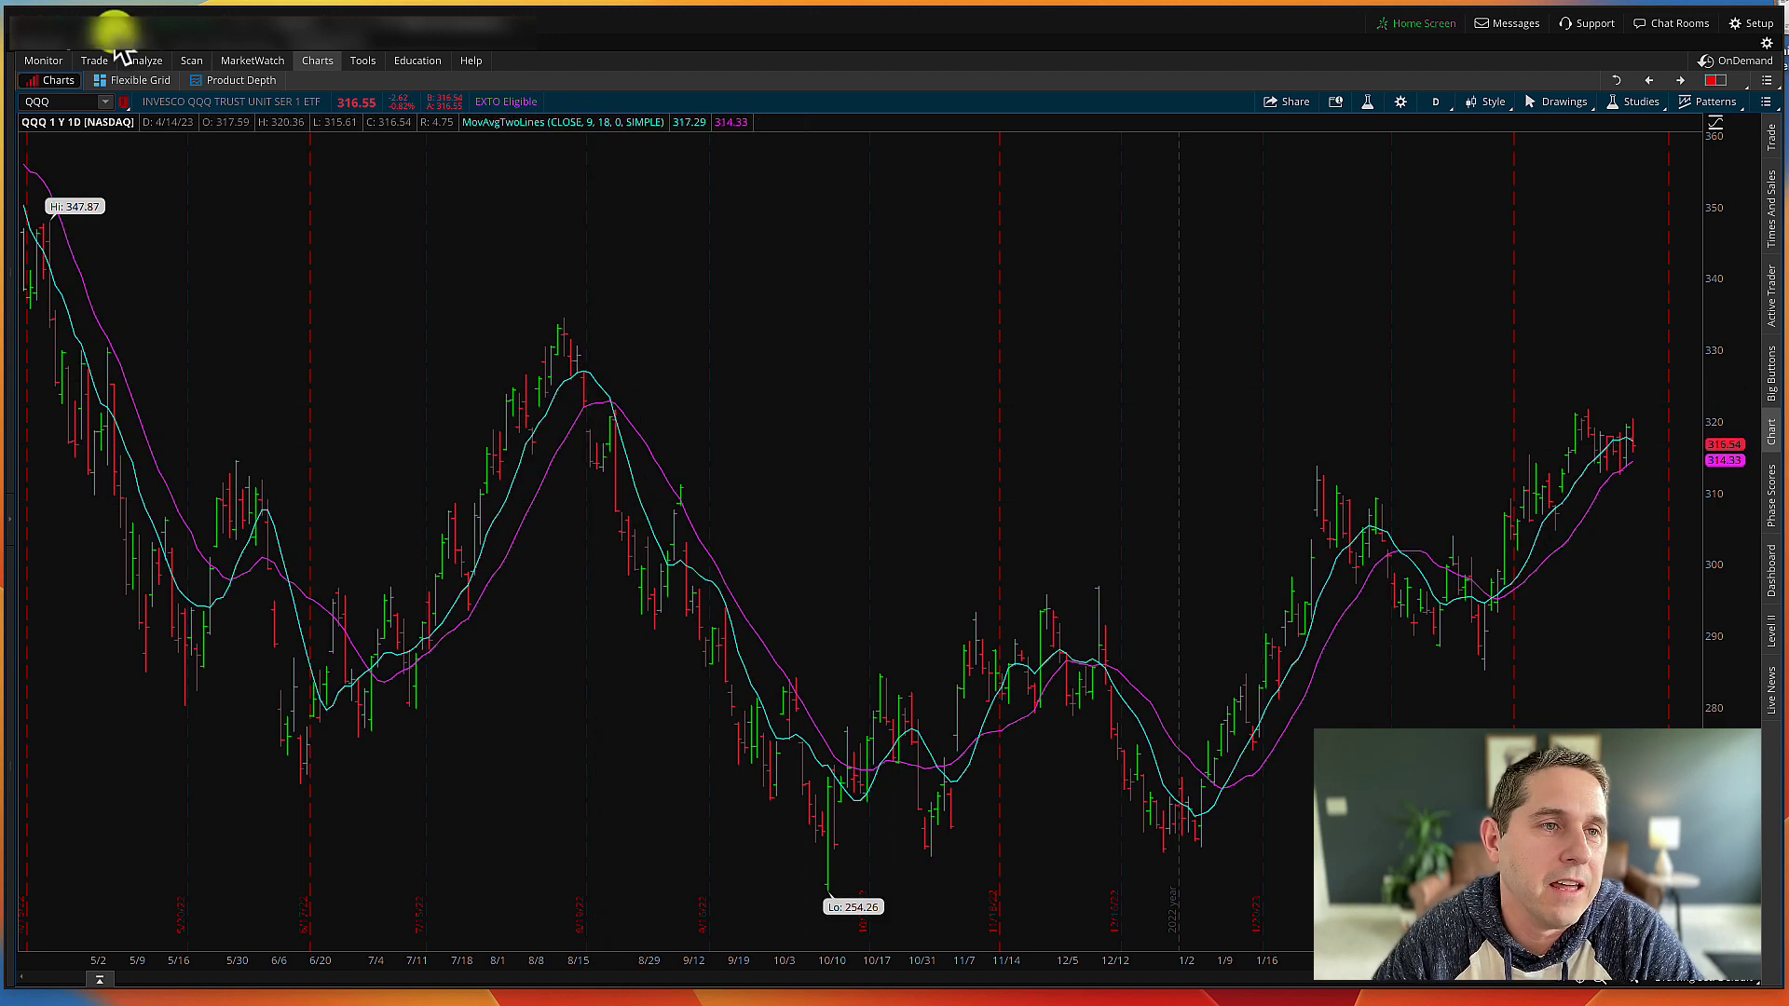
click(144, 60)
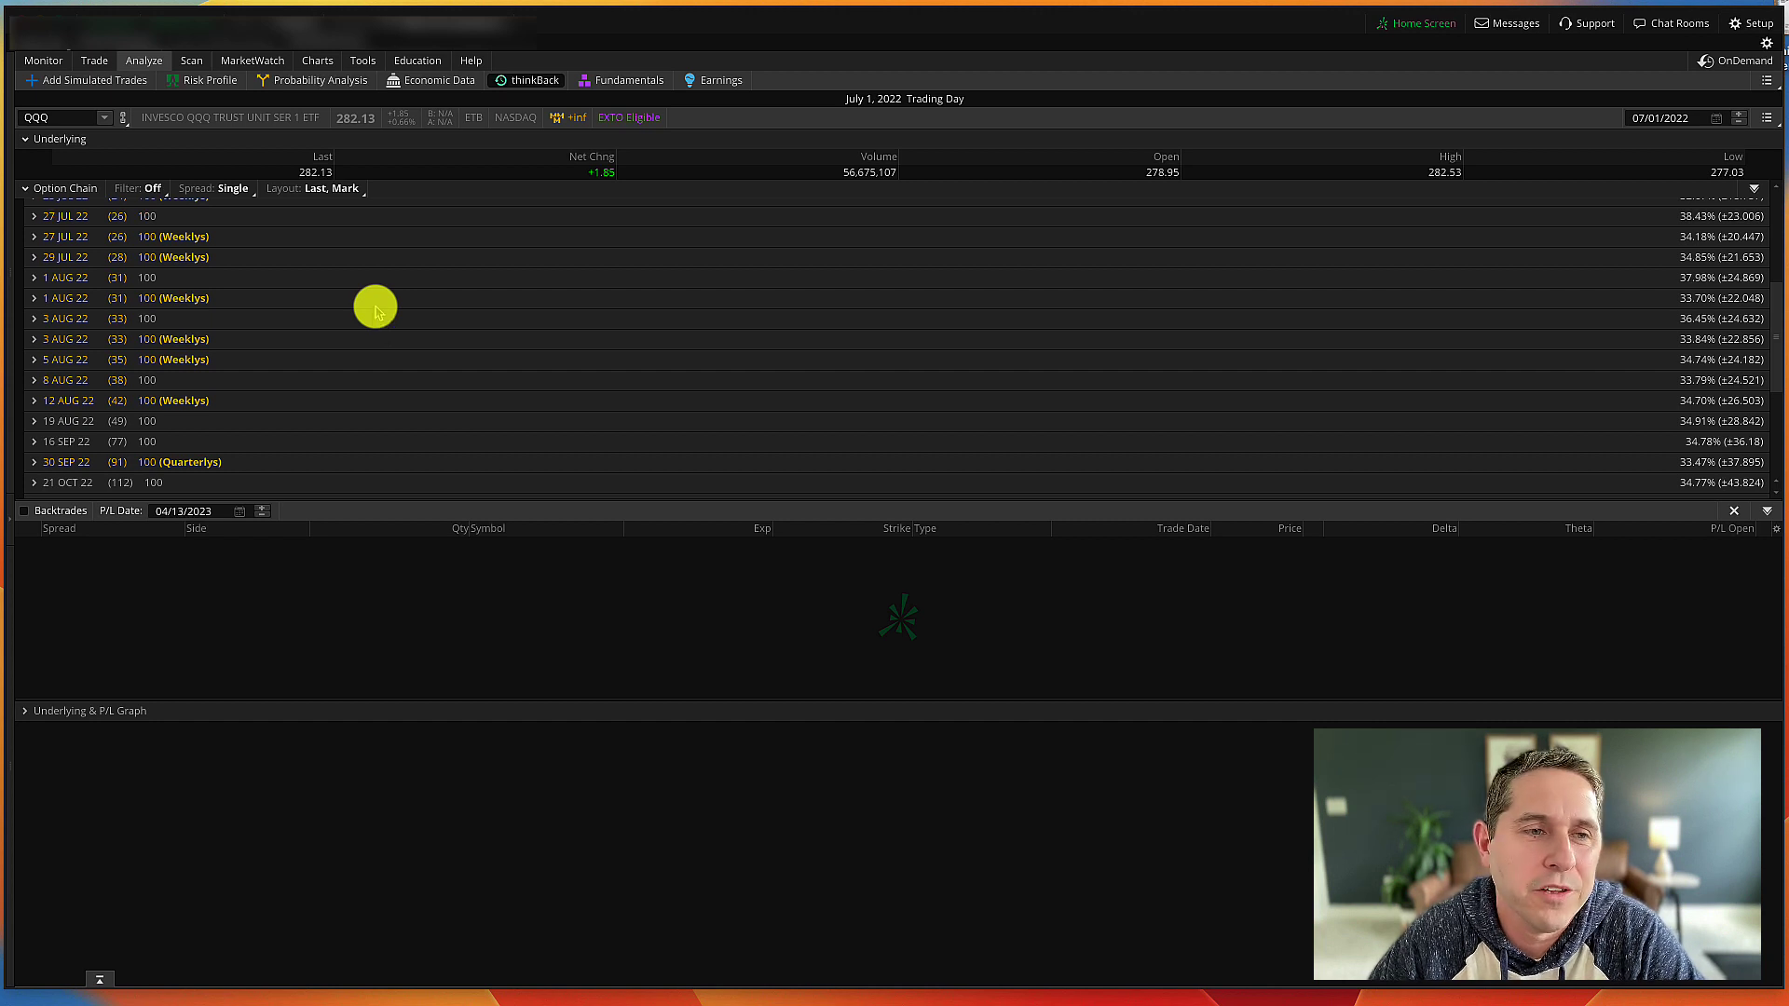
scroll(233, 326, down, 2)
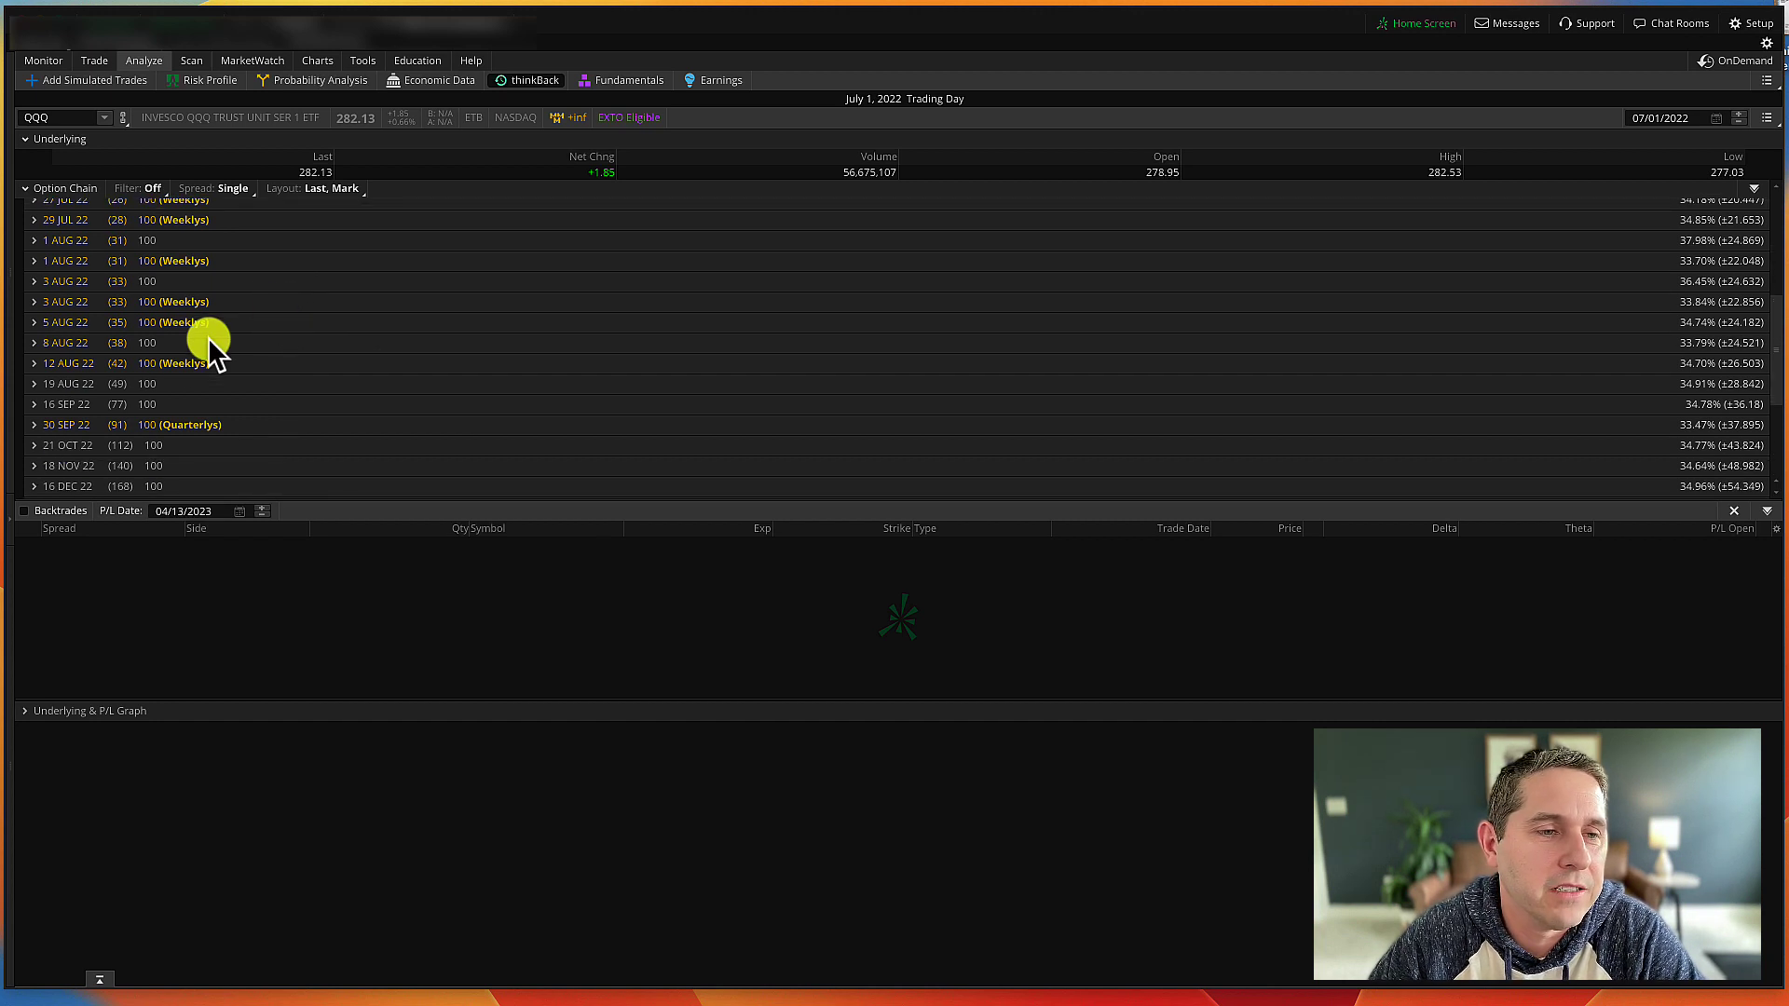
click(64, 382)
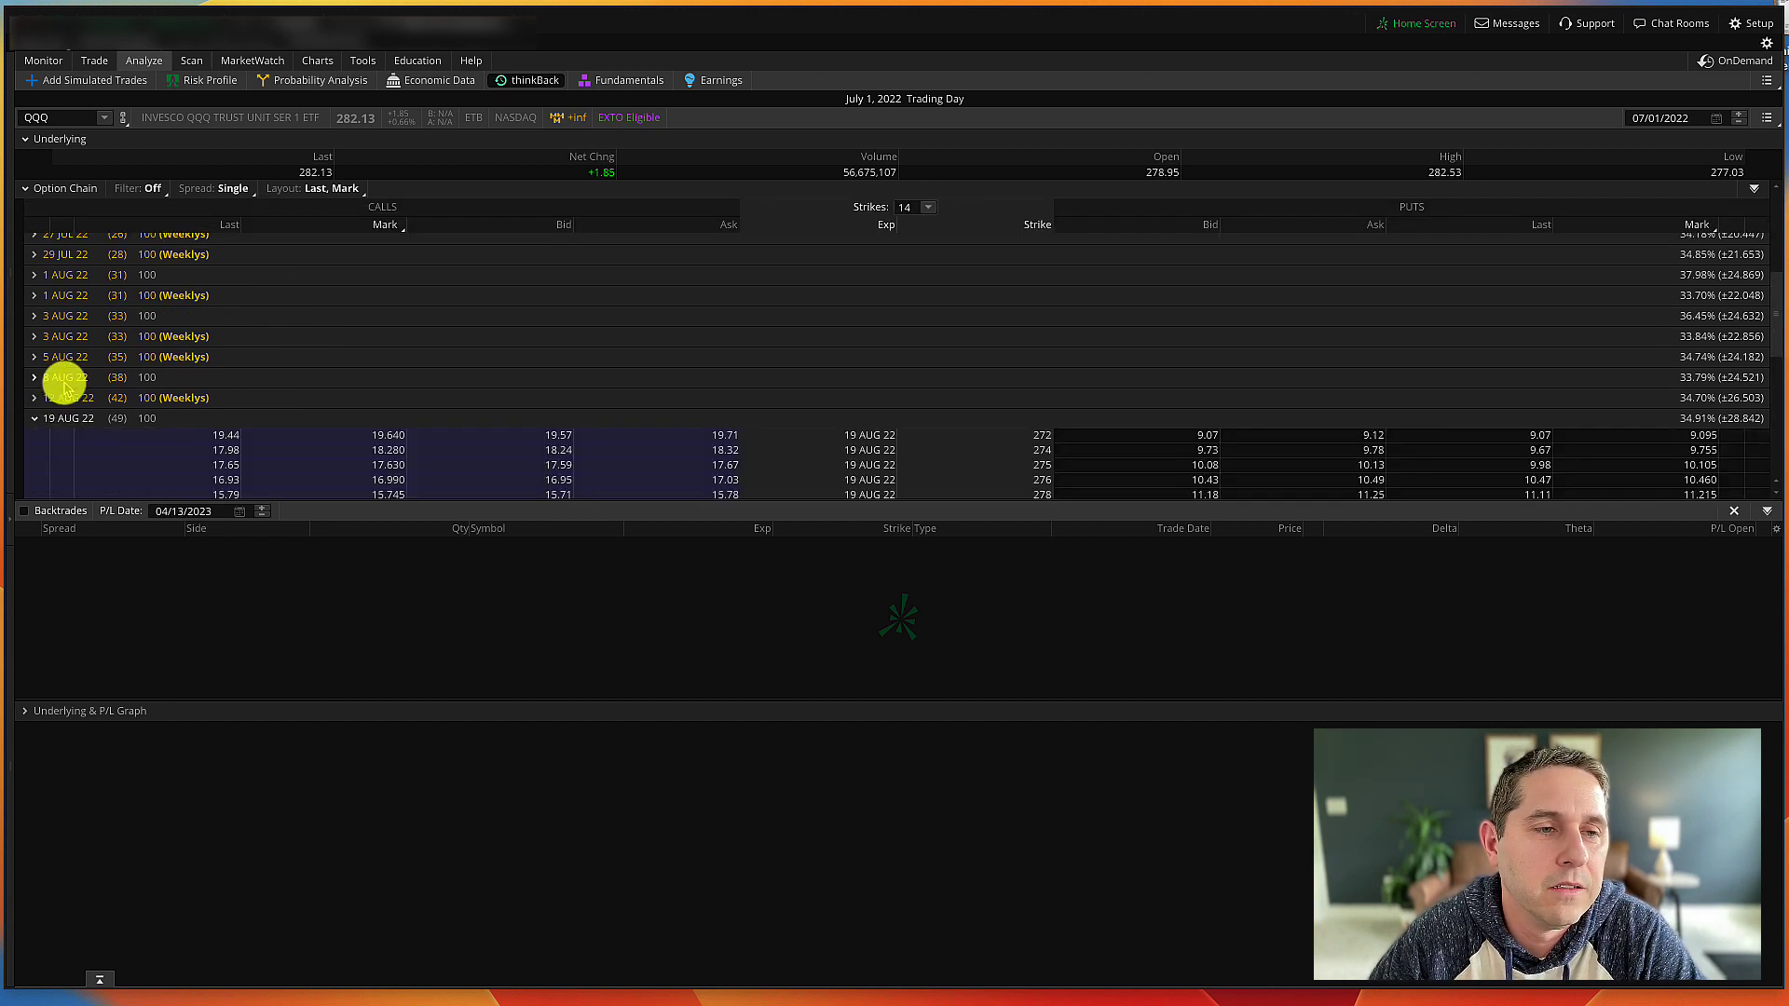
scroll(689, 392, down, 2)
scroll(694, 392, down, 2)
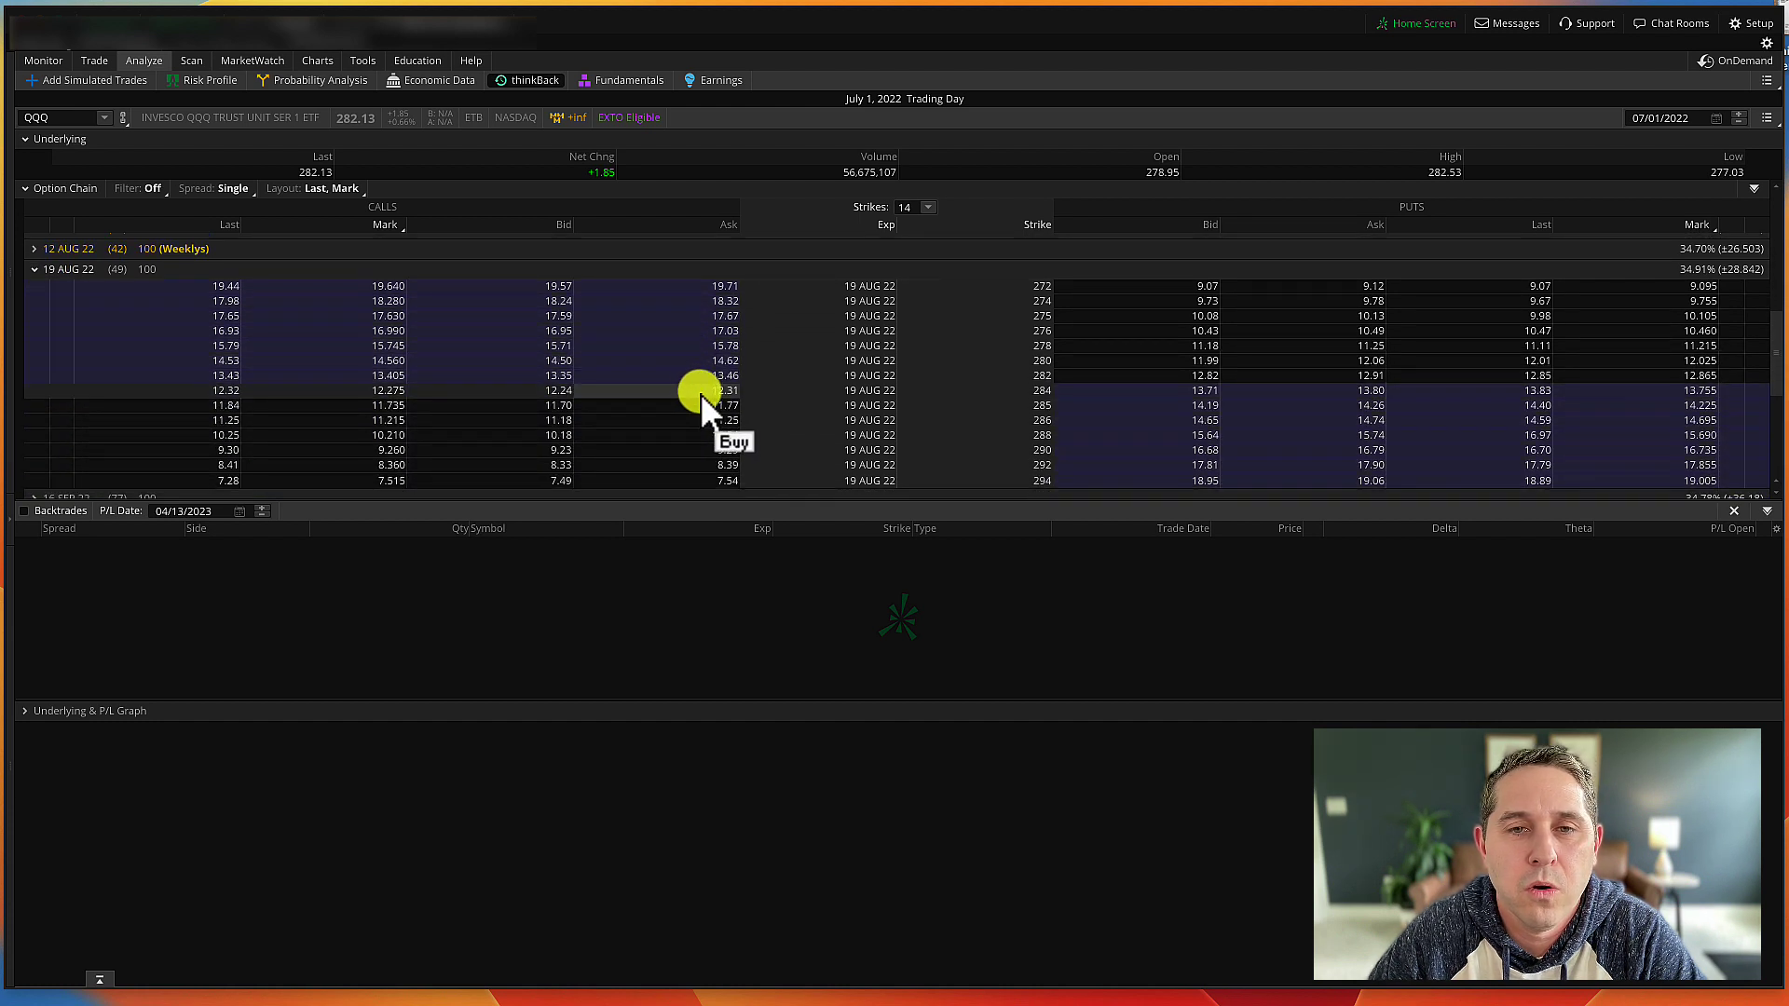
- Set the option chain to show 30 strikes for the 19 AUG 22 expiration
click(928, 207)
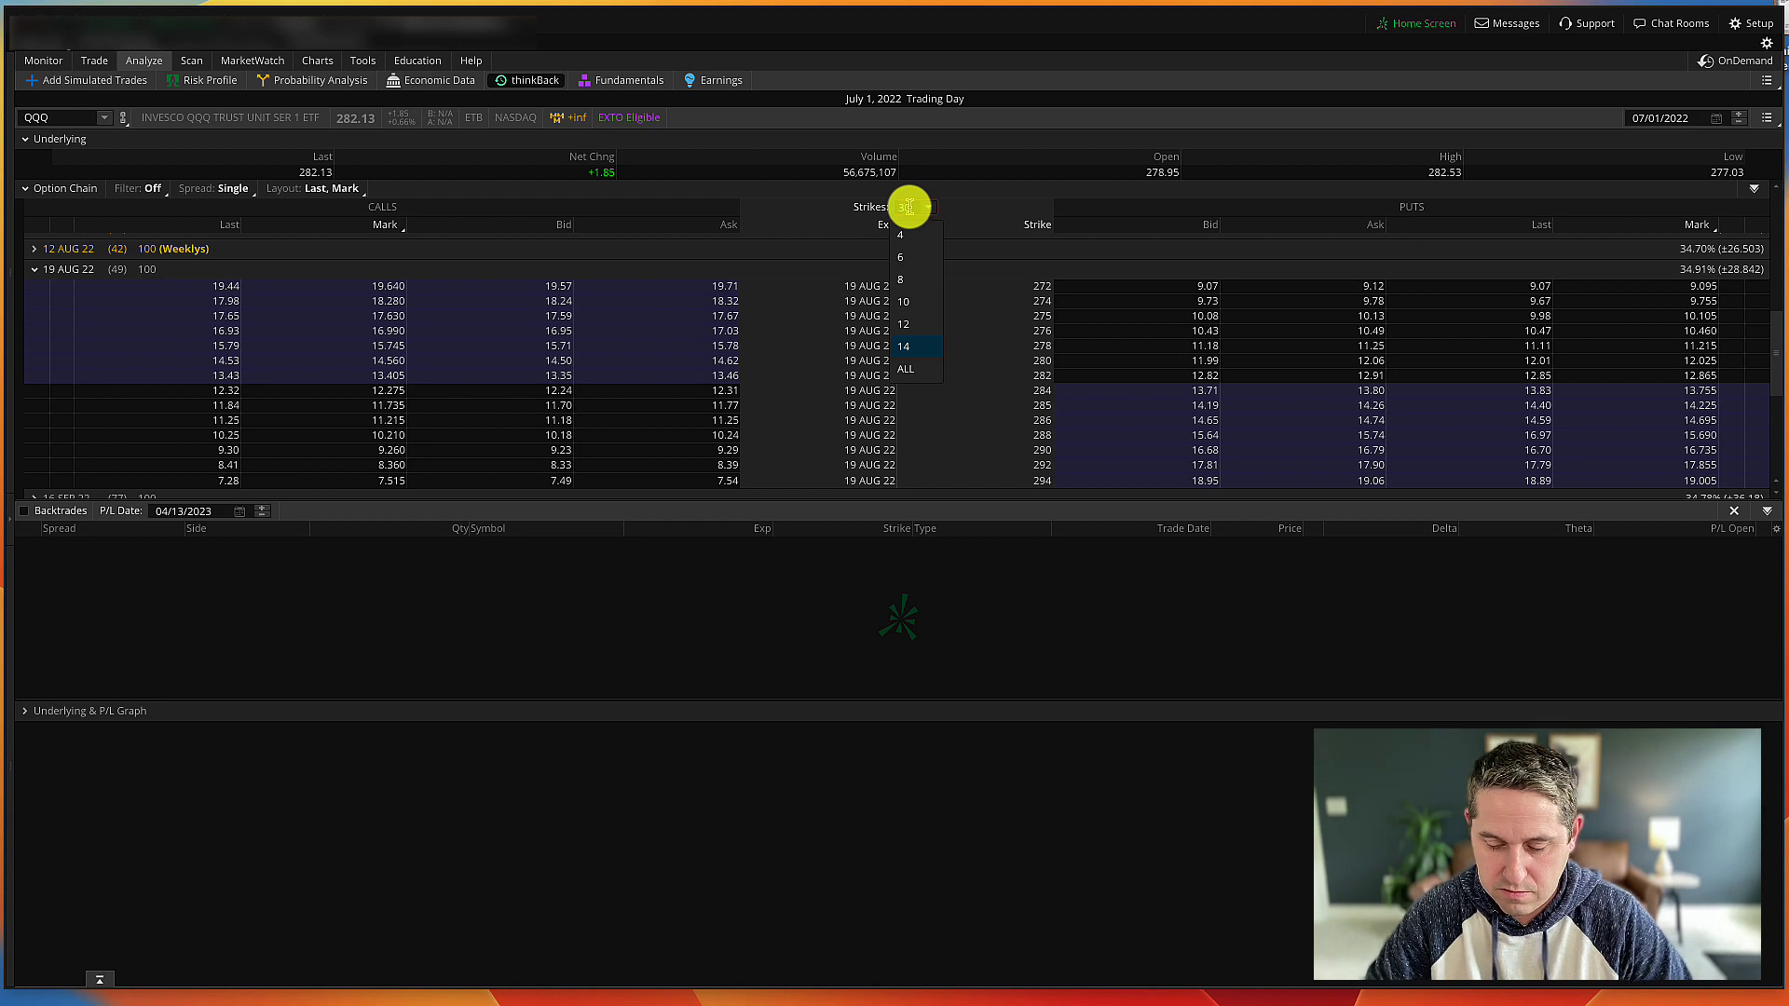
text(30)
key(Return)
scroll(689, 419, down, 4)
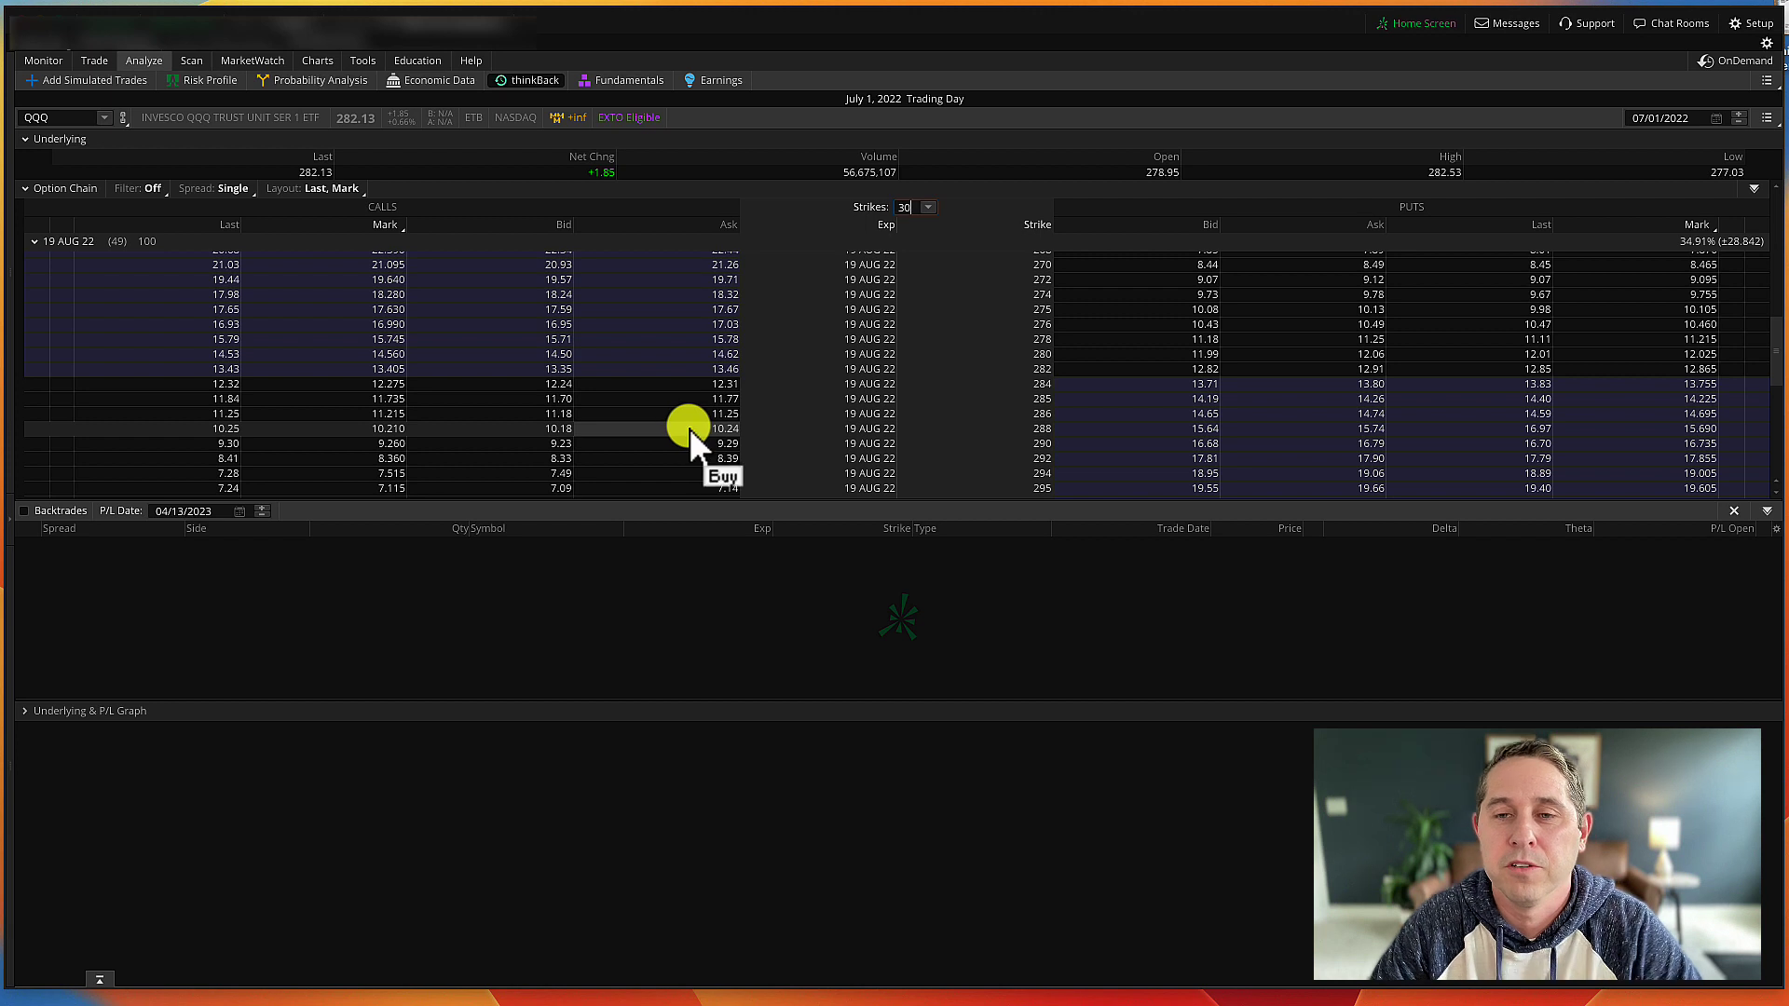
- Add two 19 AUG 22 backtrades: a sold 280/275 put vertical and a bought 282/284 call vertical
click(1204, 357)
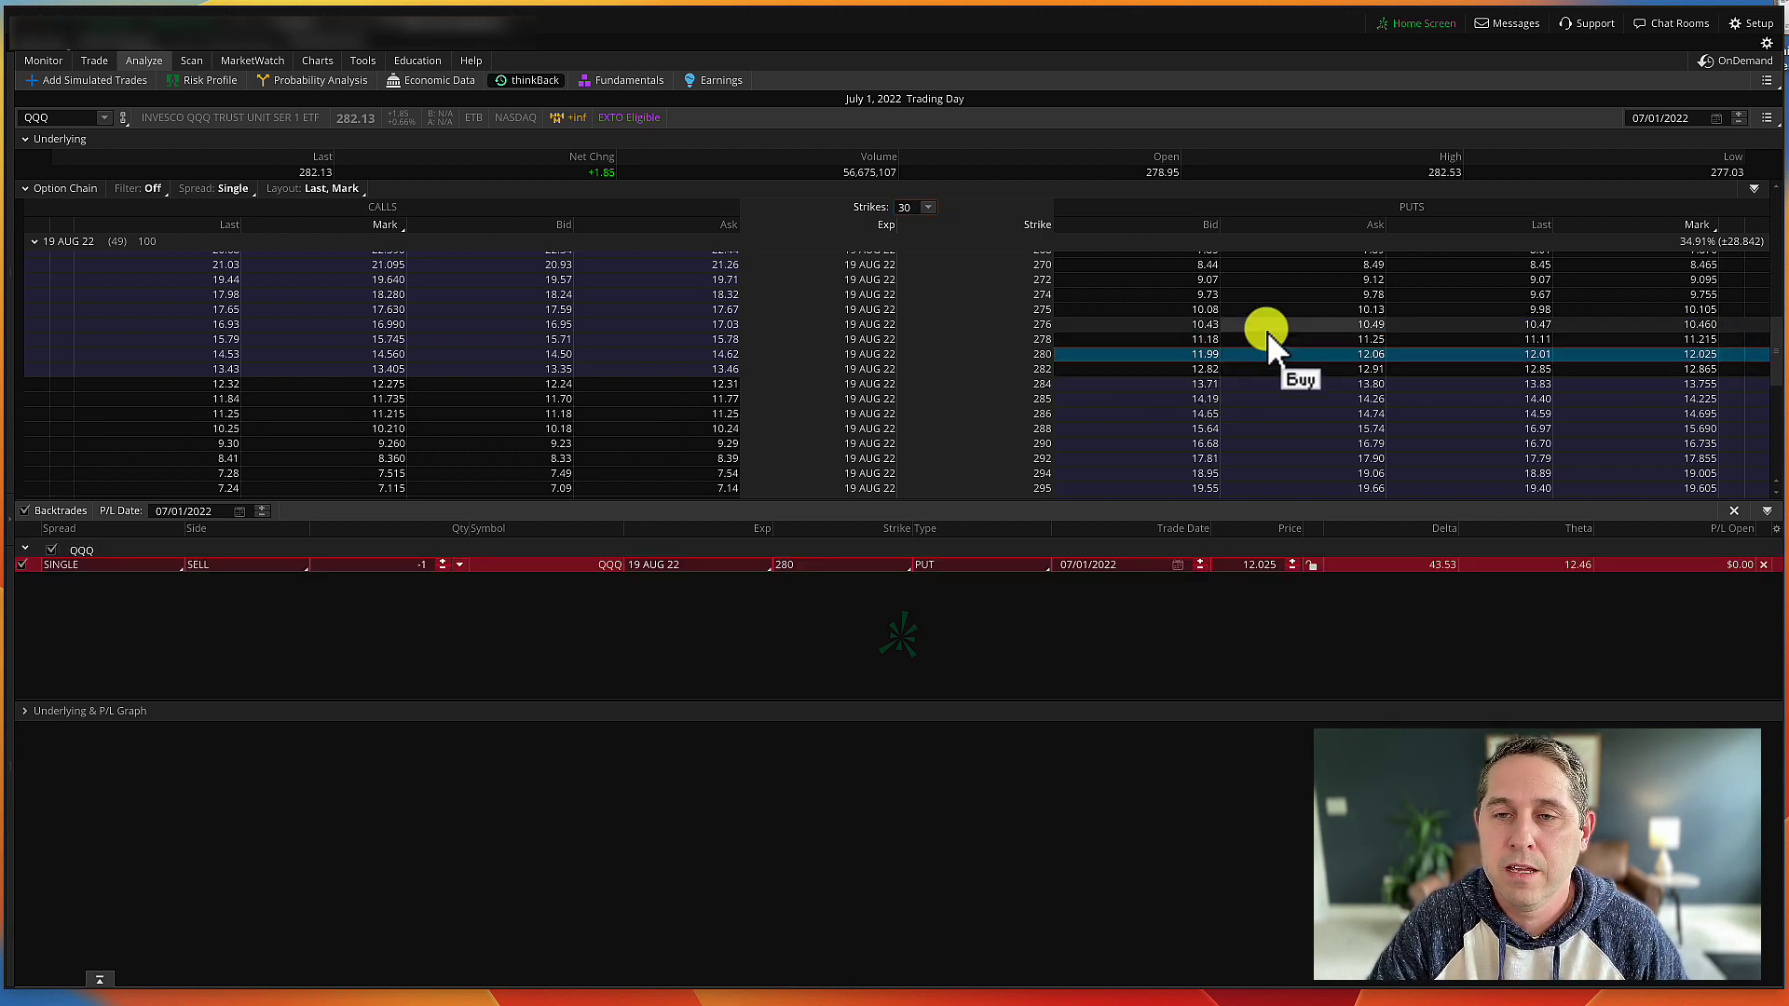
click(1368, 308)
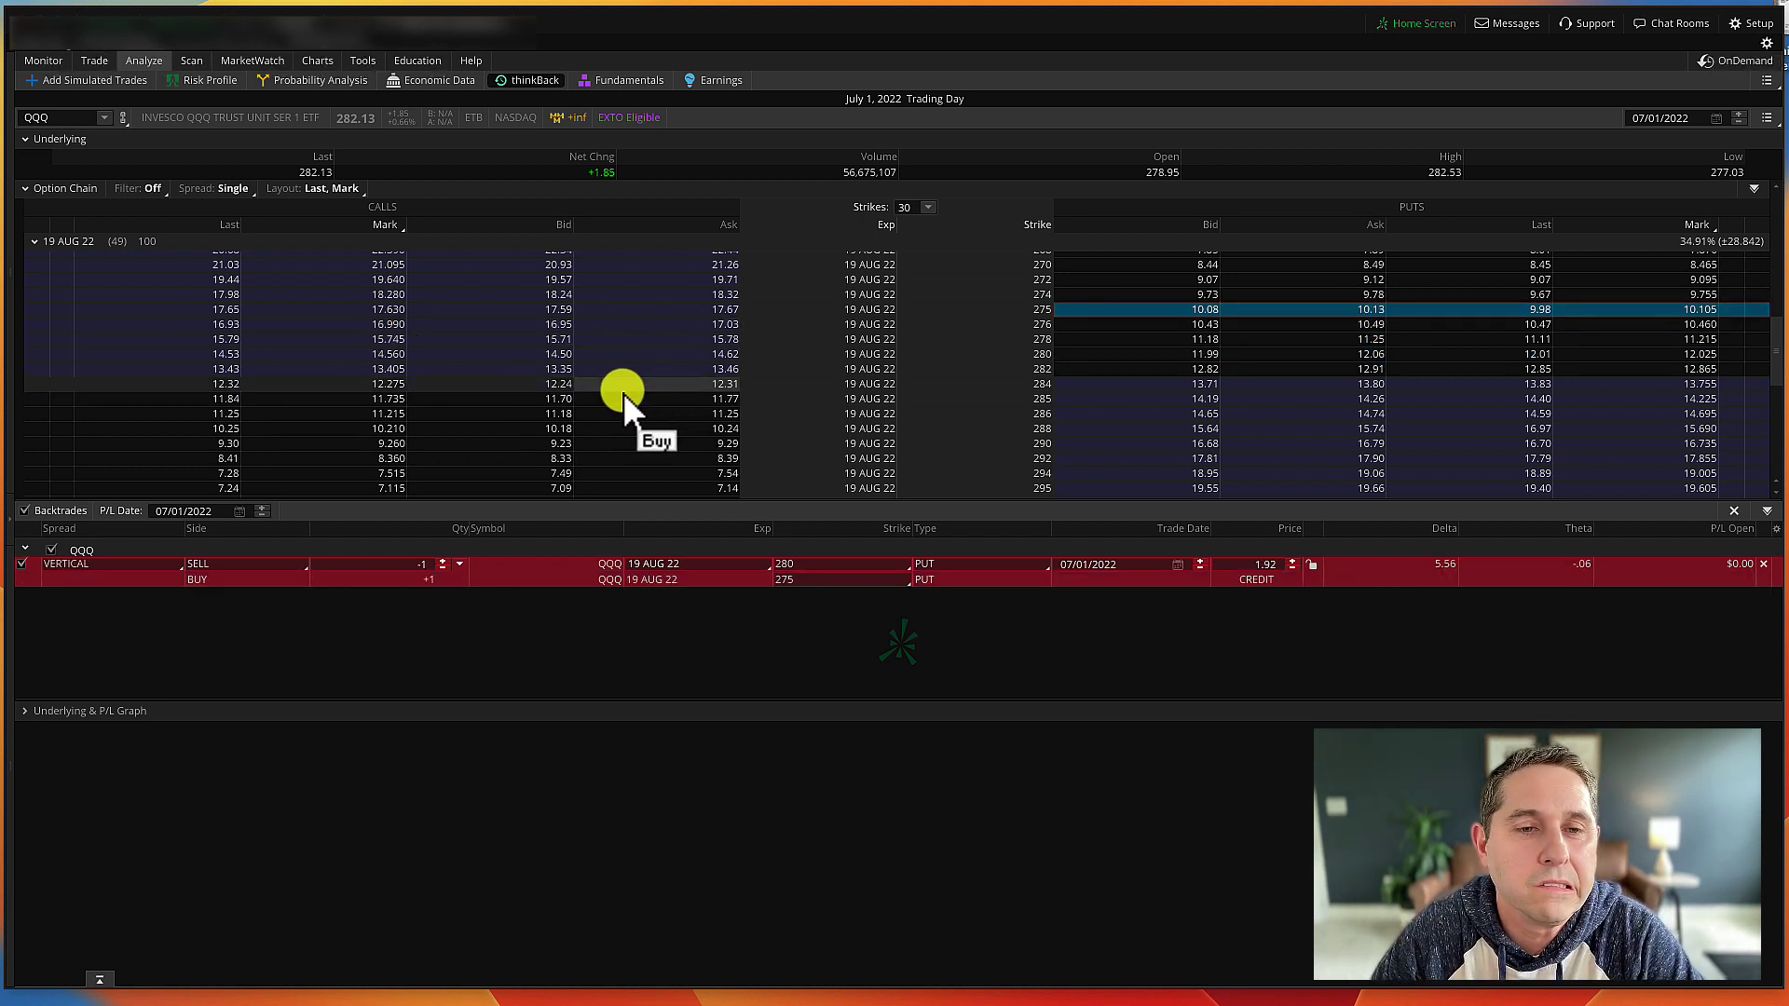
click(713, 371)
right_click(712, 370)
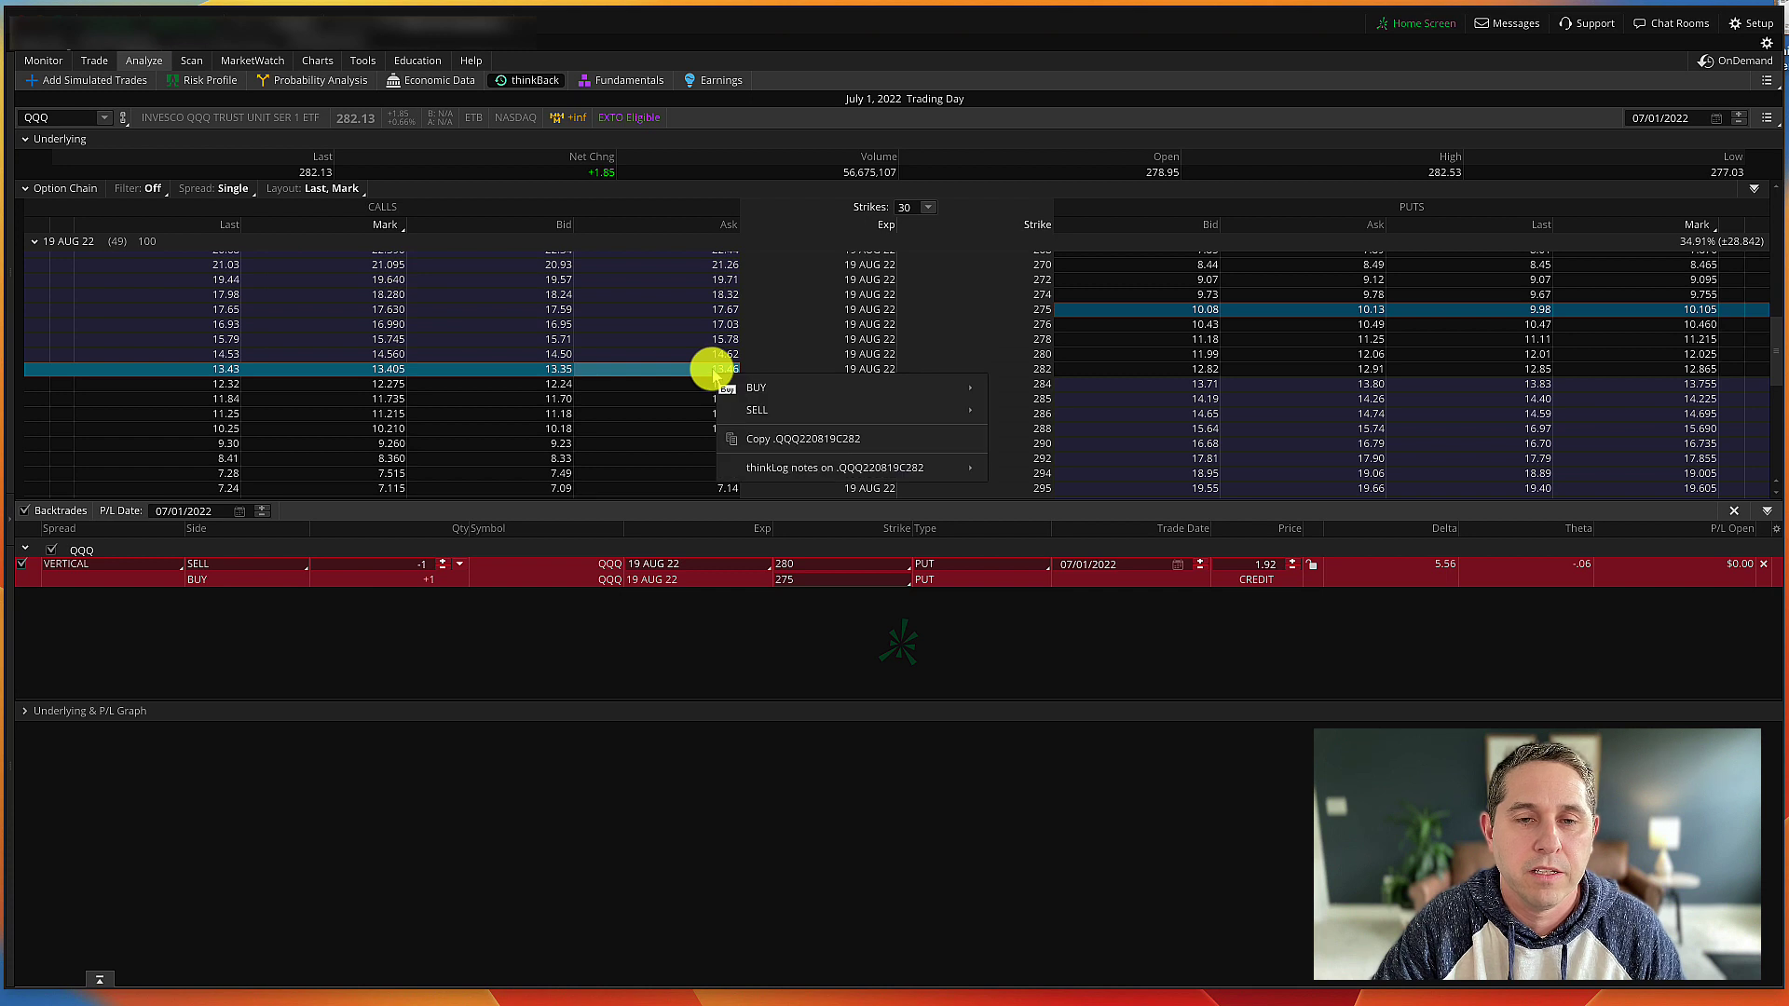
mouse_move(928, 389)
click(1013, 410)
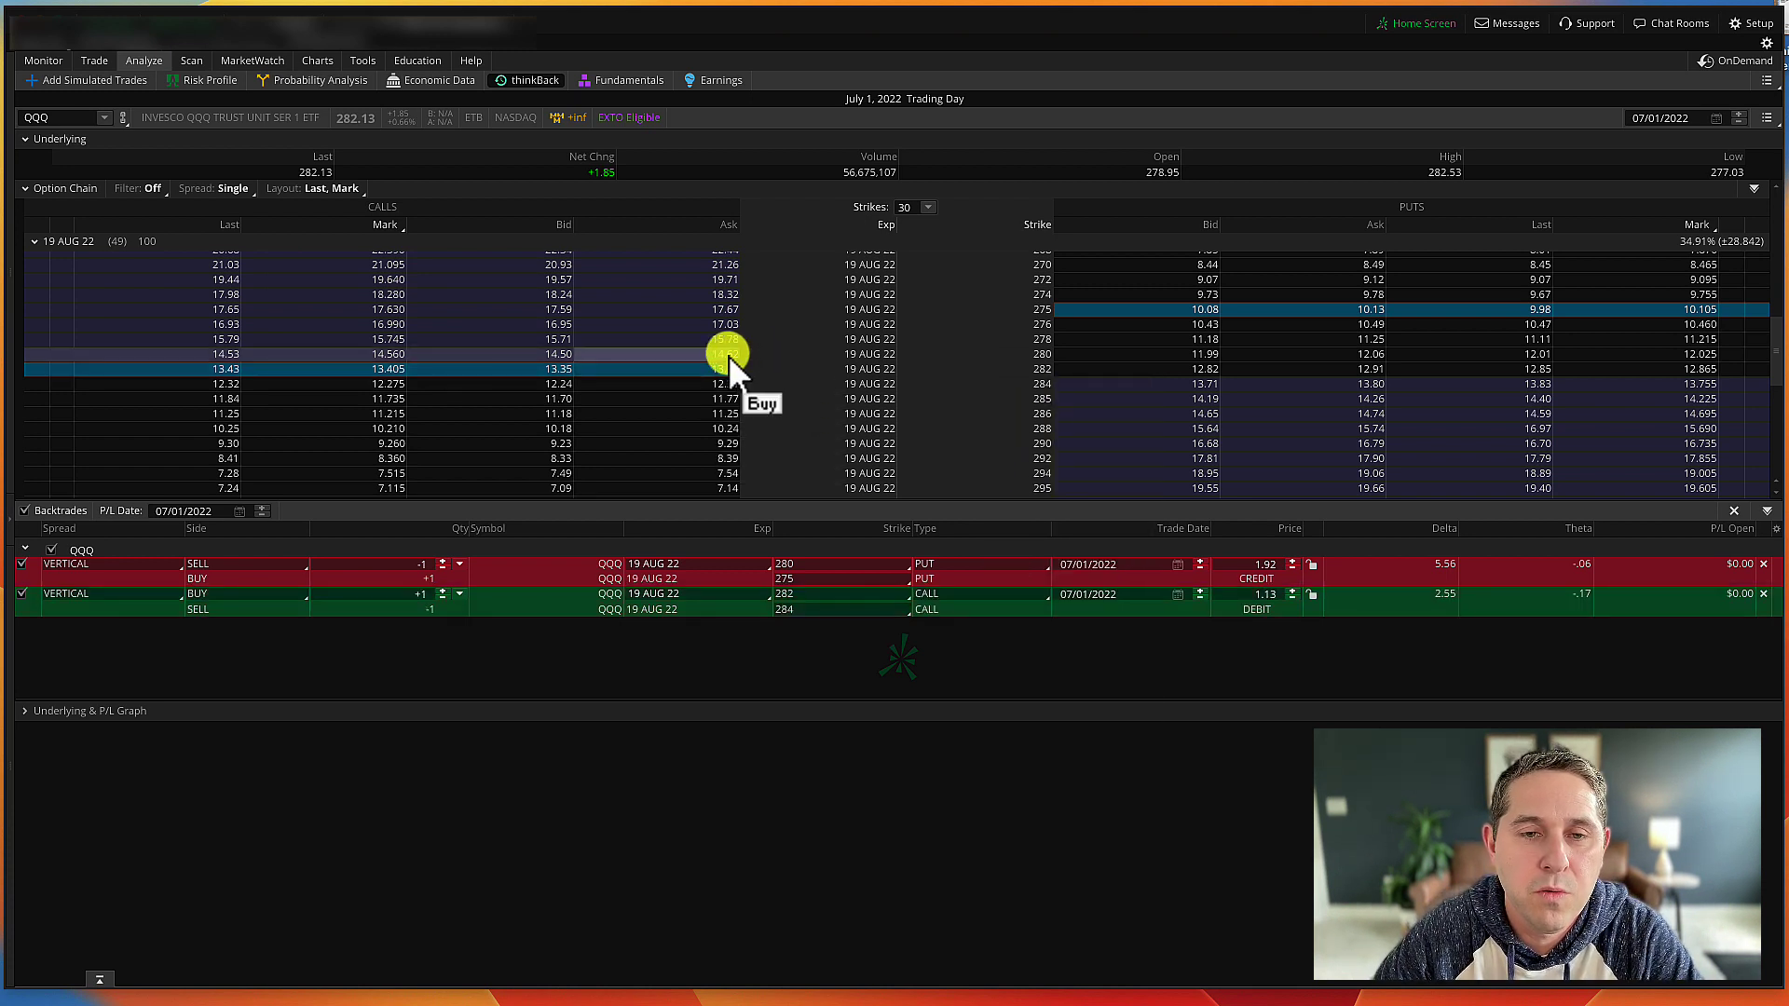
- Change the bought call vertical's strikes to 280 for the long leg and 285 for the short leg
click(789, 593)
click(904, 614)
click(905, 614)
click(851, 619)
click(837, 609)
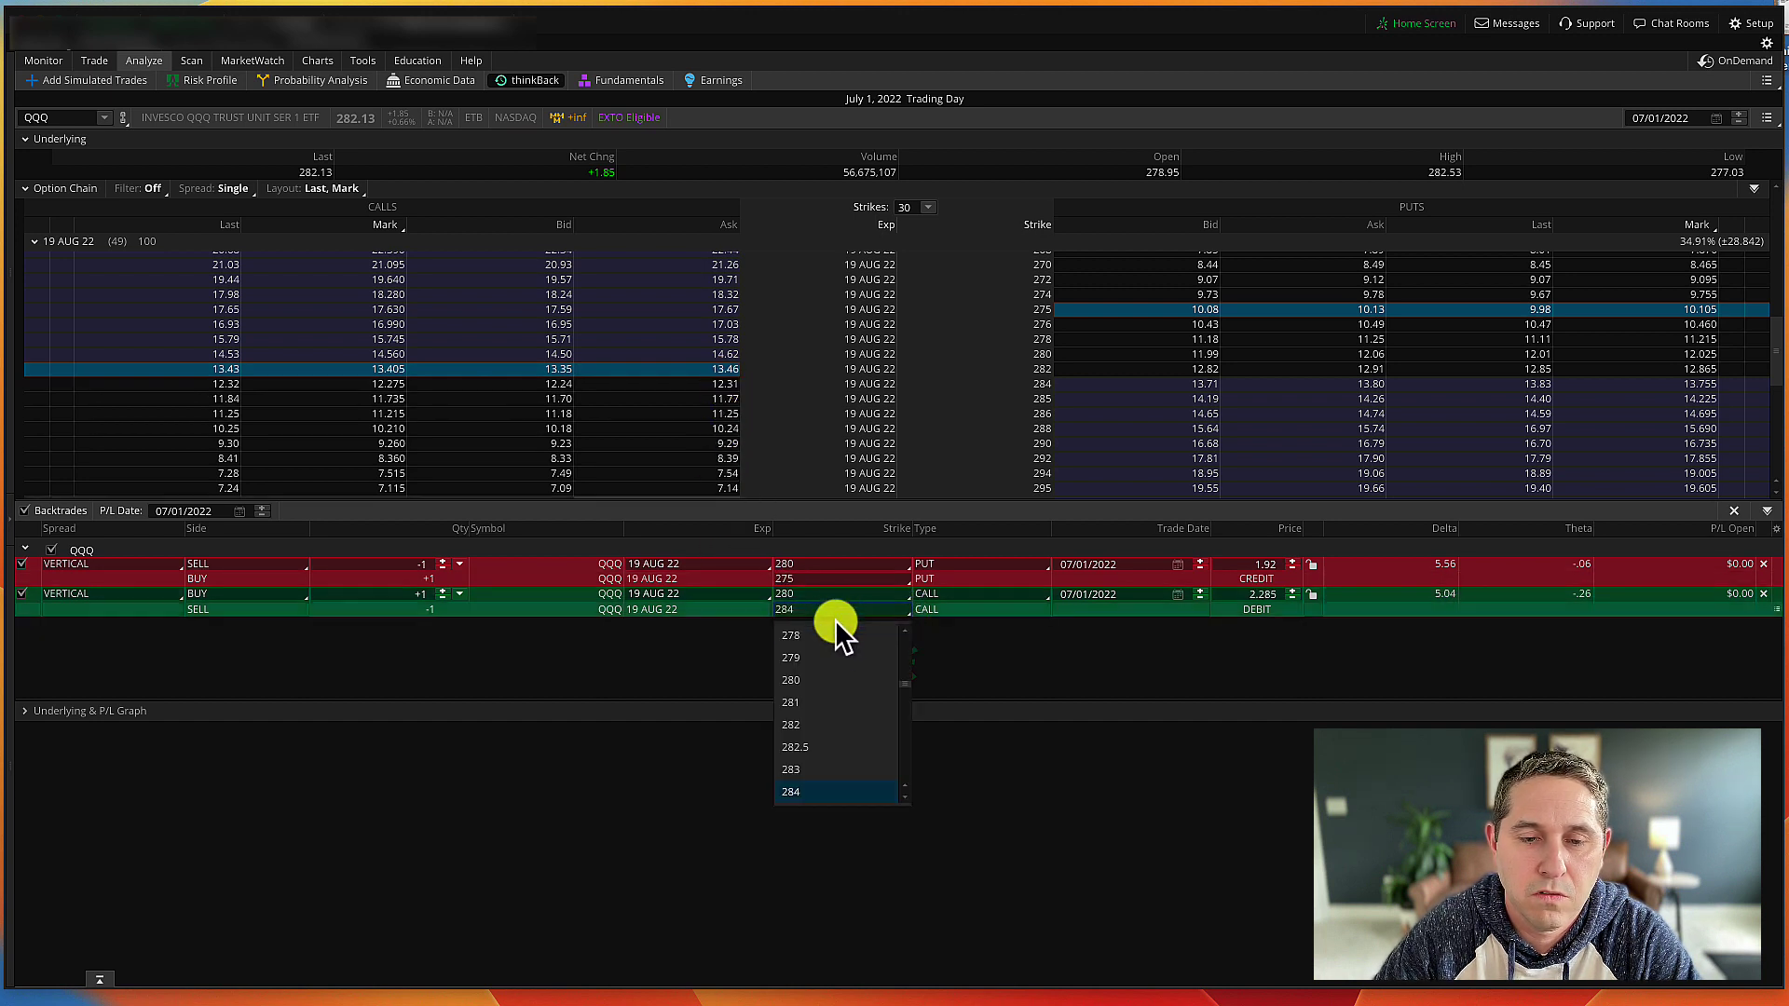
click(903, 796)
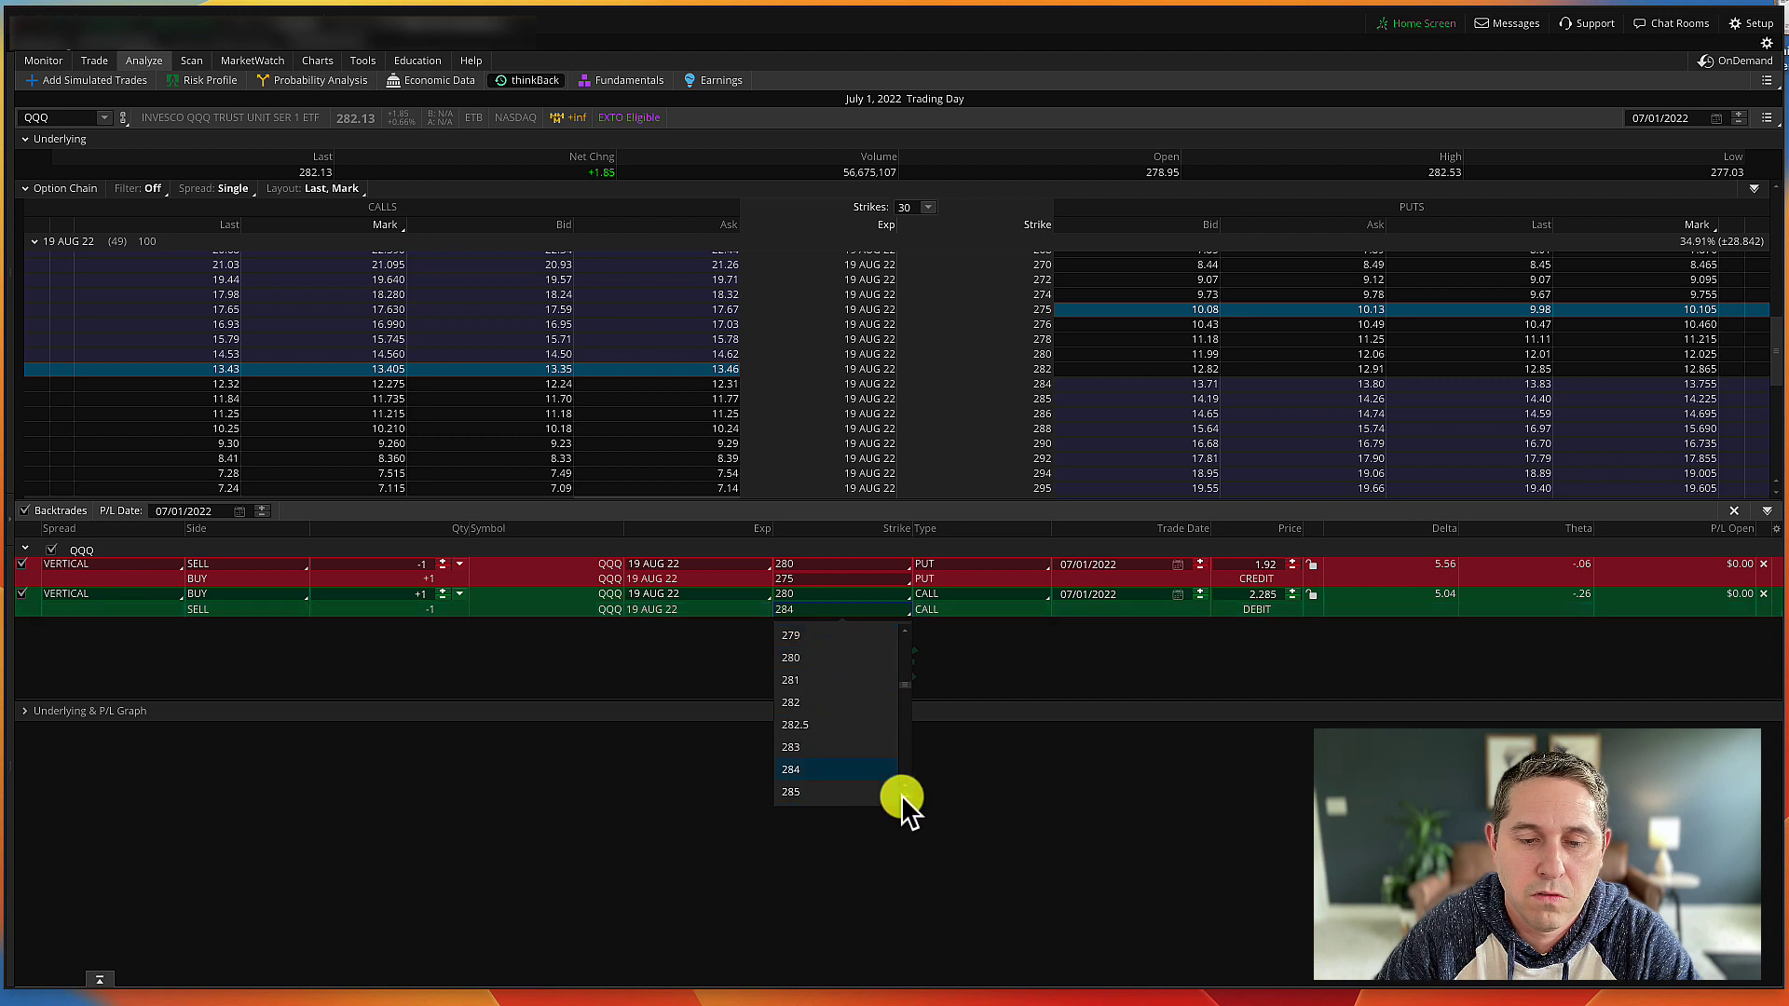
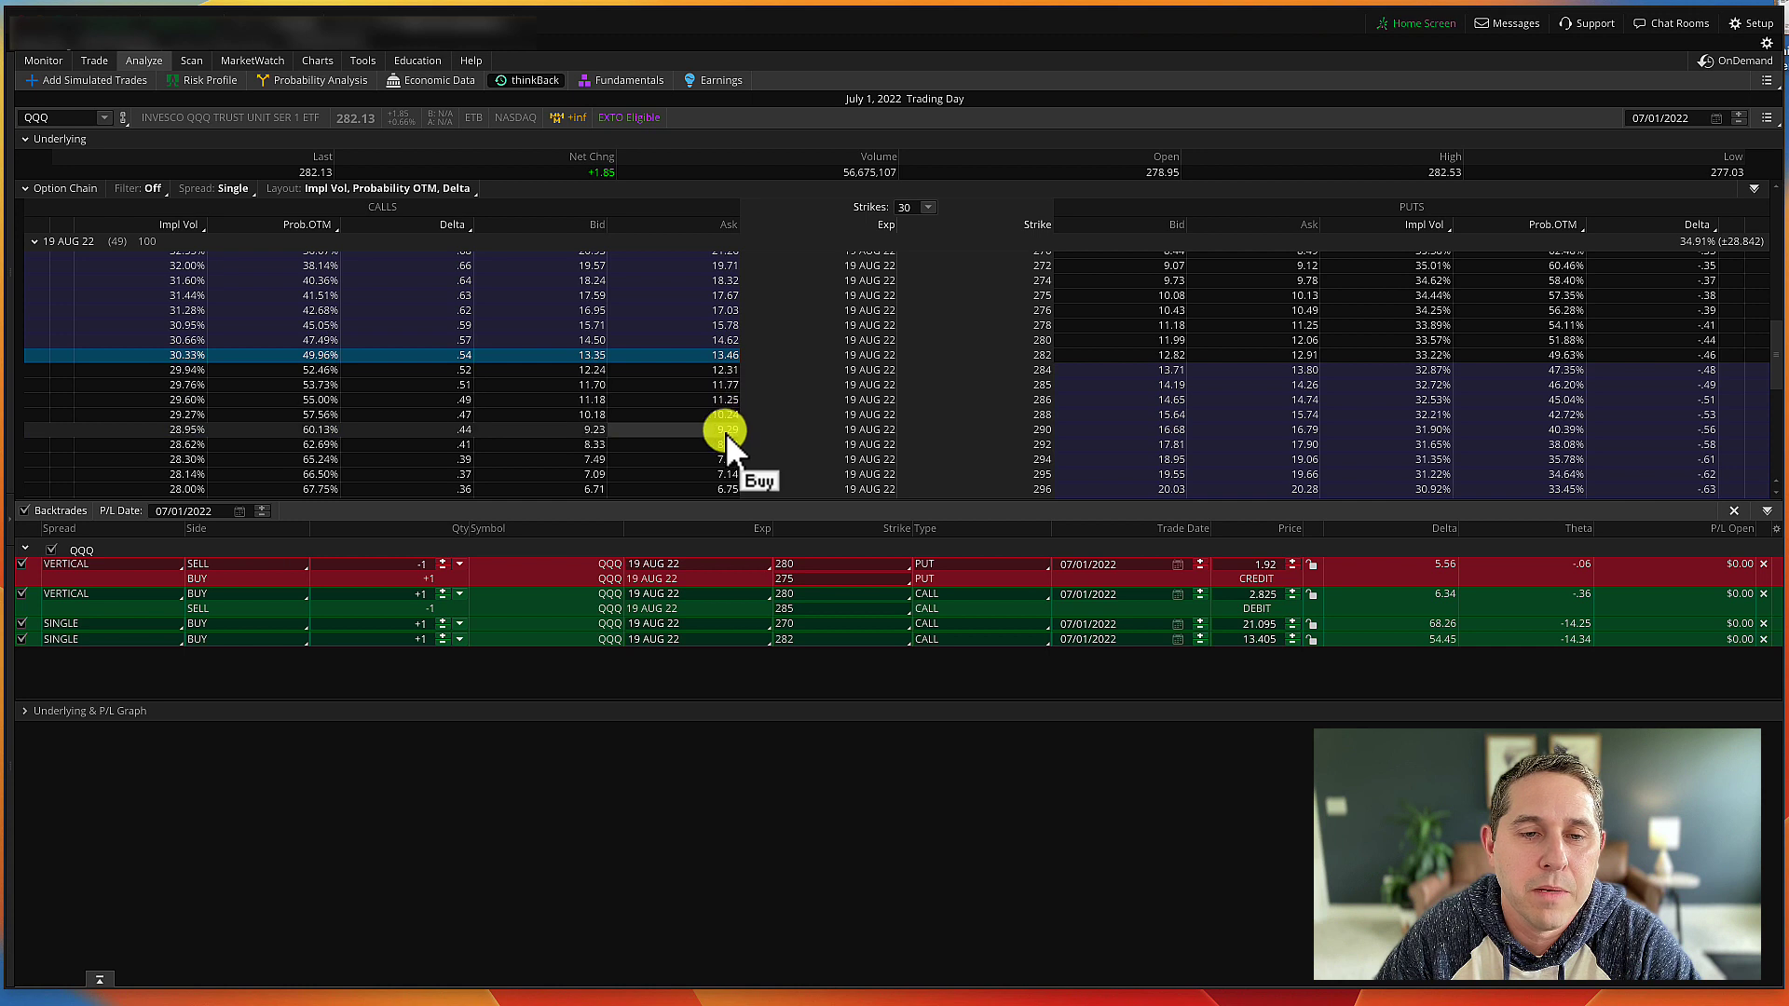
- Add a bought 19 AUG 22 292 call to the backtrades, and set the sold put vertical's quantity to -4
click(724, 442)
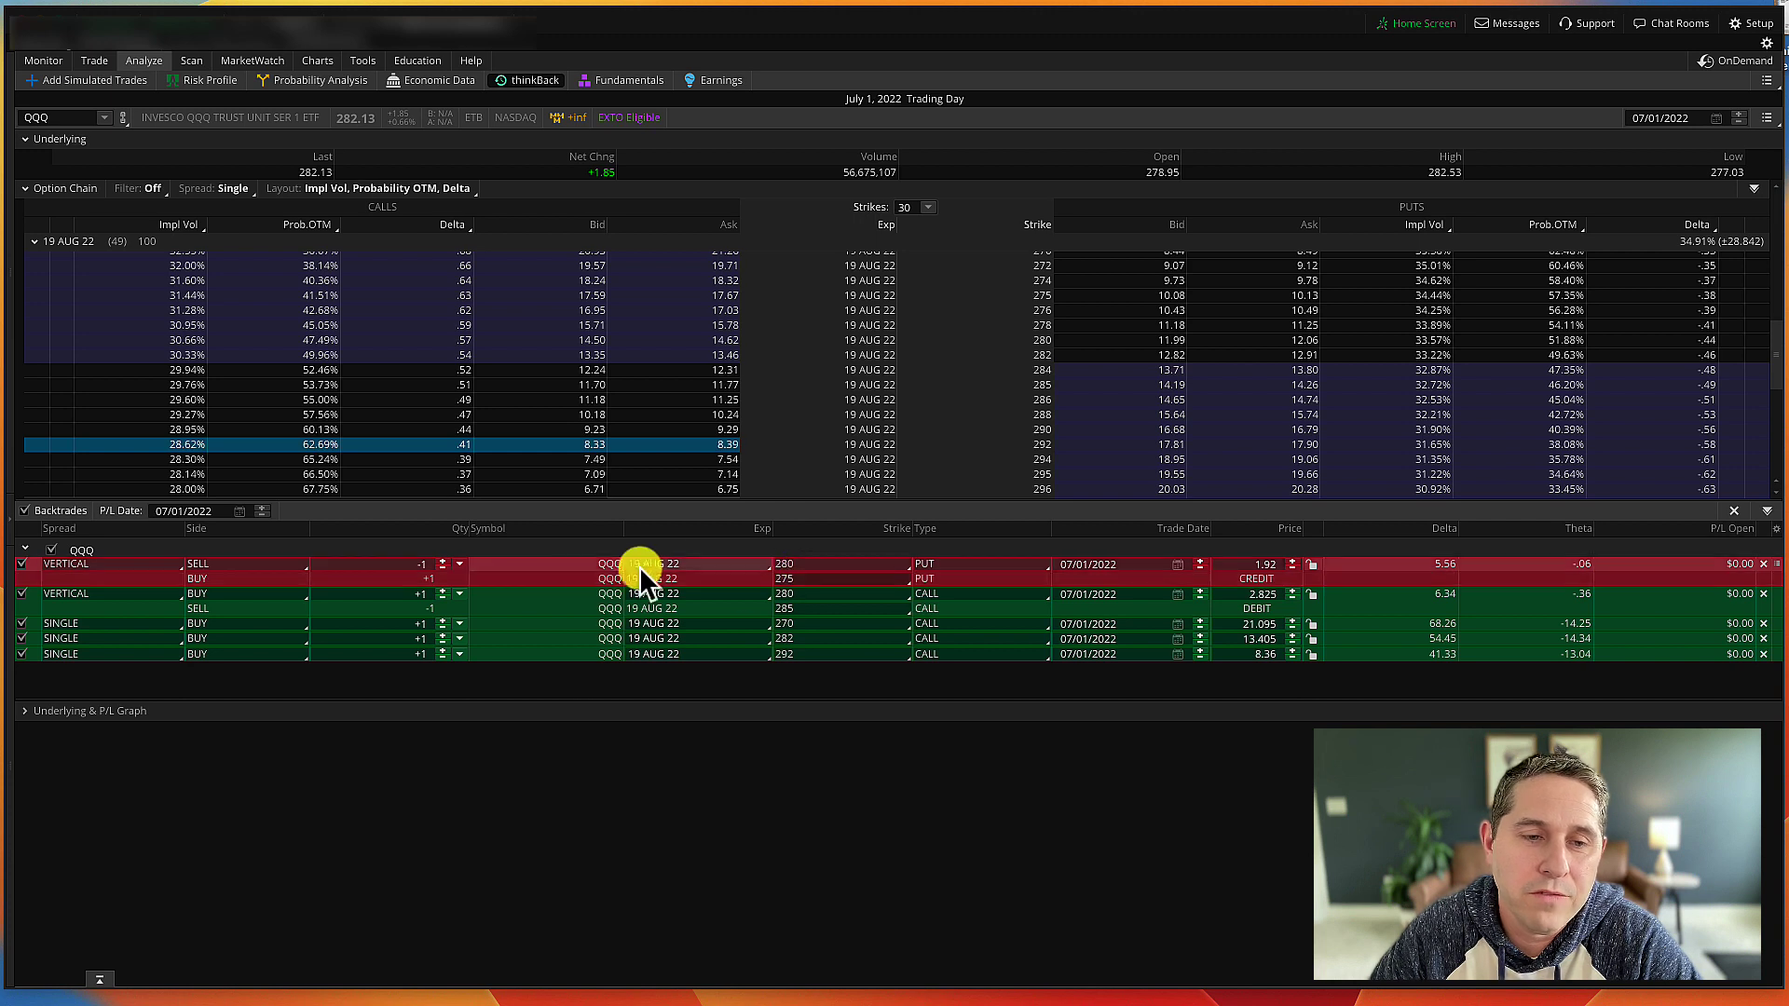
click(442, 561)
click(443, 561)
click(442, 561)
click(443, 561)
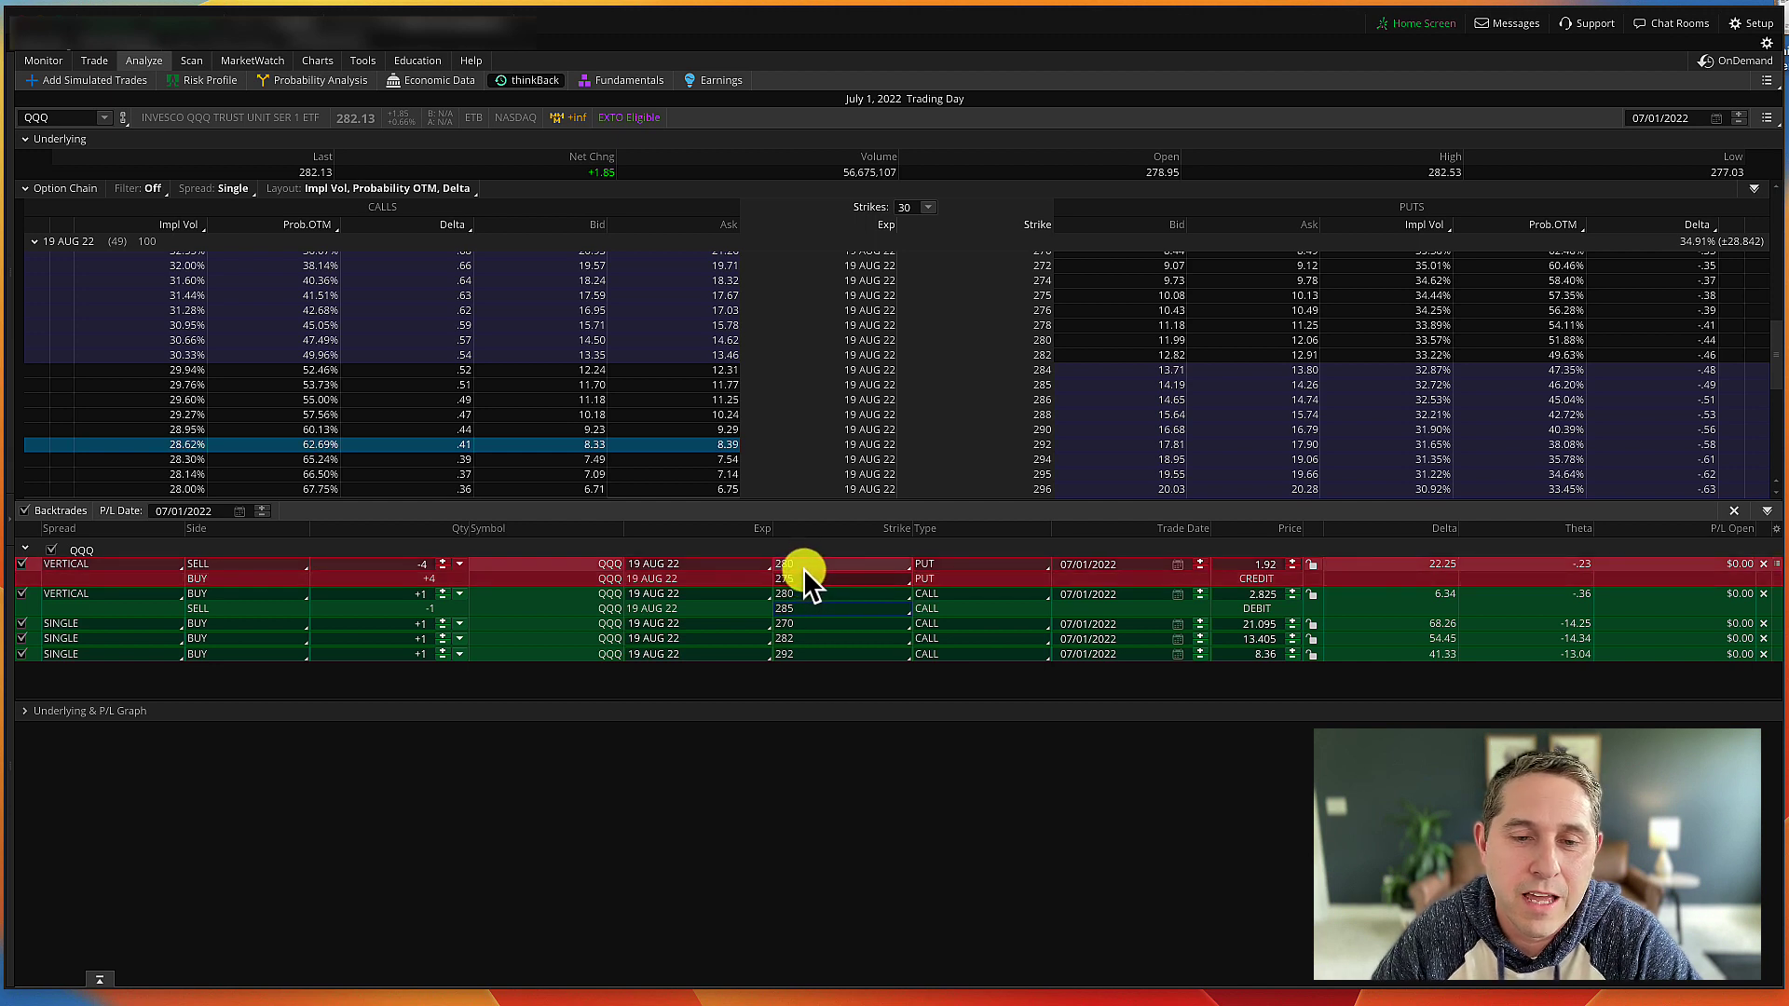
click(425, 566)
text(4)
key(Return)
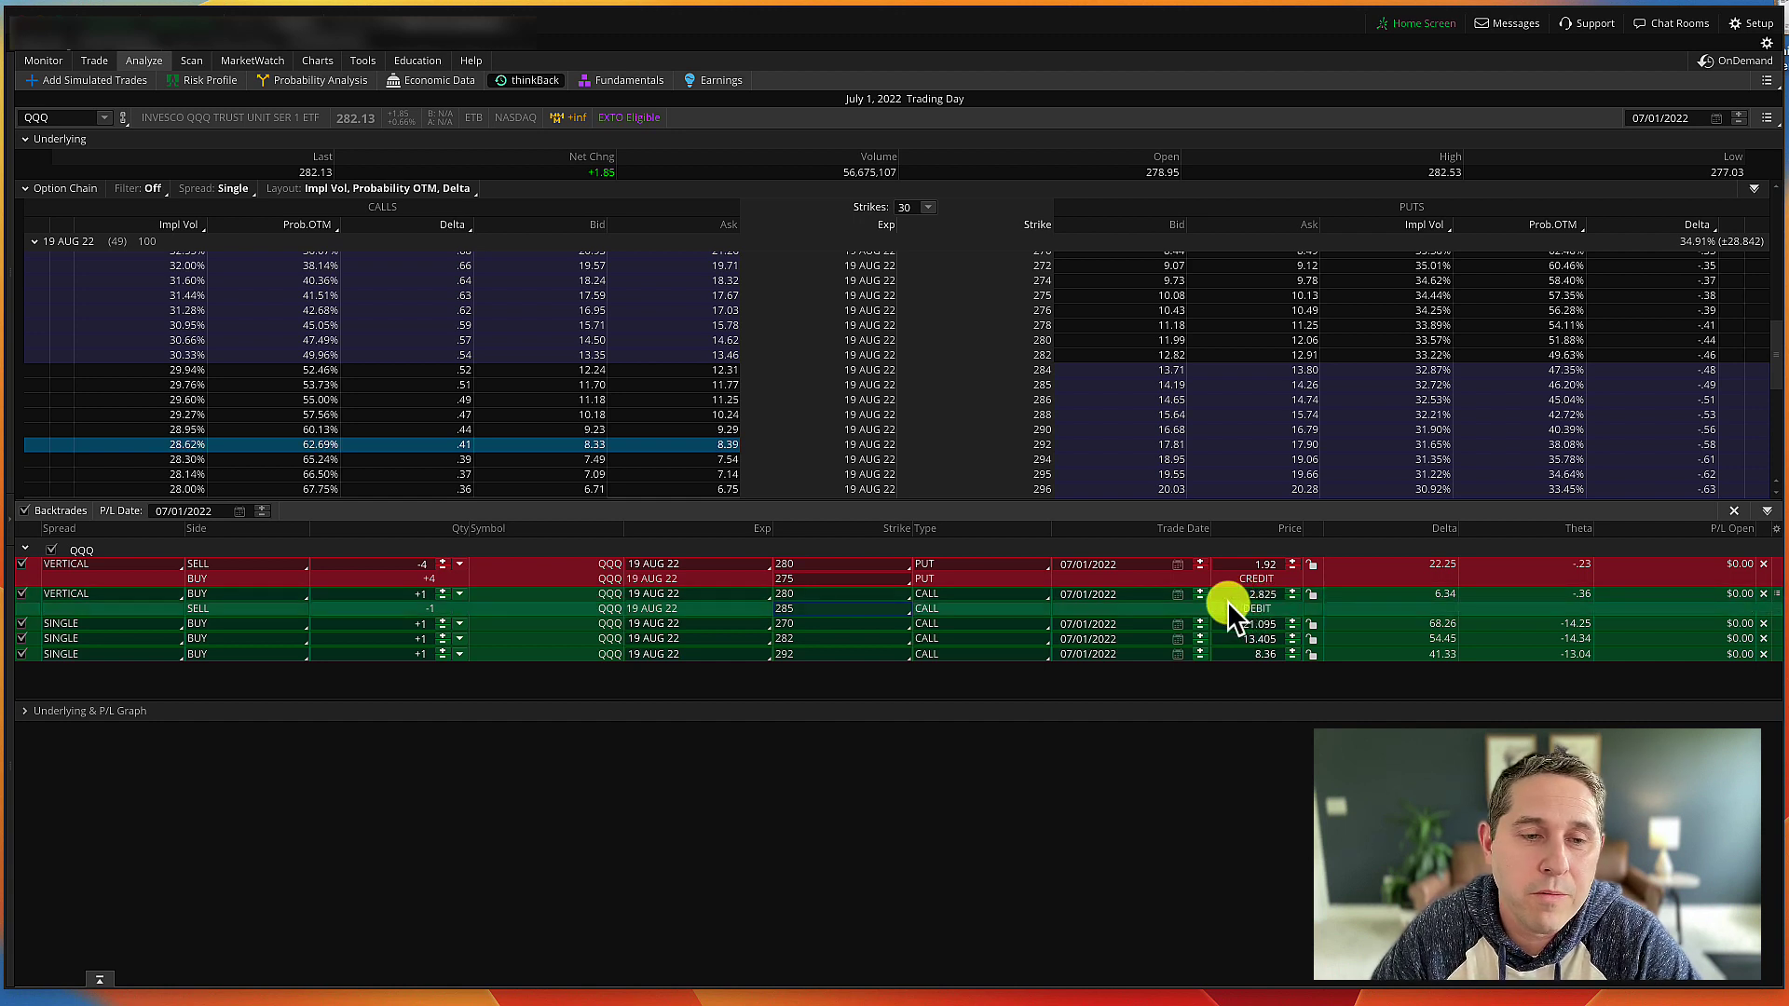
- Set the backtrade quantities to +8 for the 280/285 call vertical, +1 for the 282 call and +2 for the 292 call
click(443, 590)
click(443, 589)
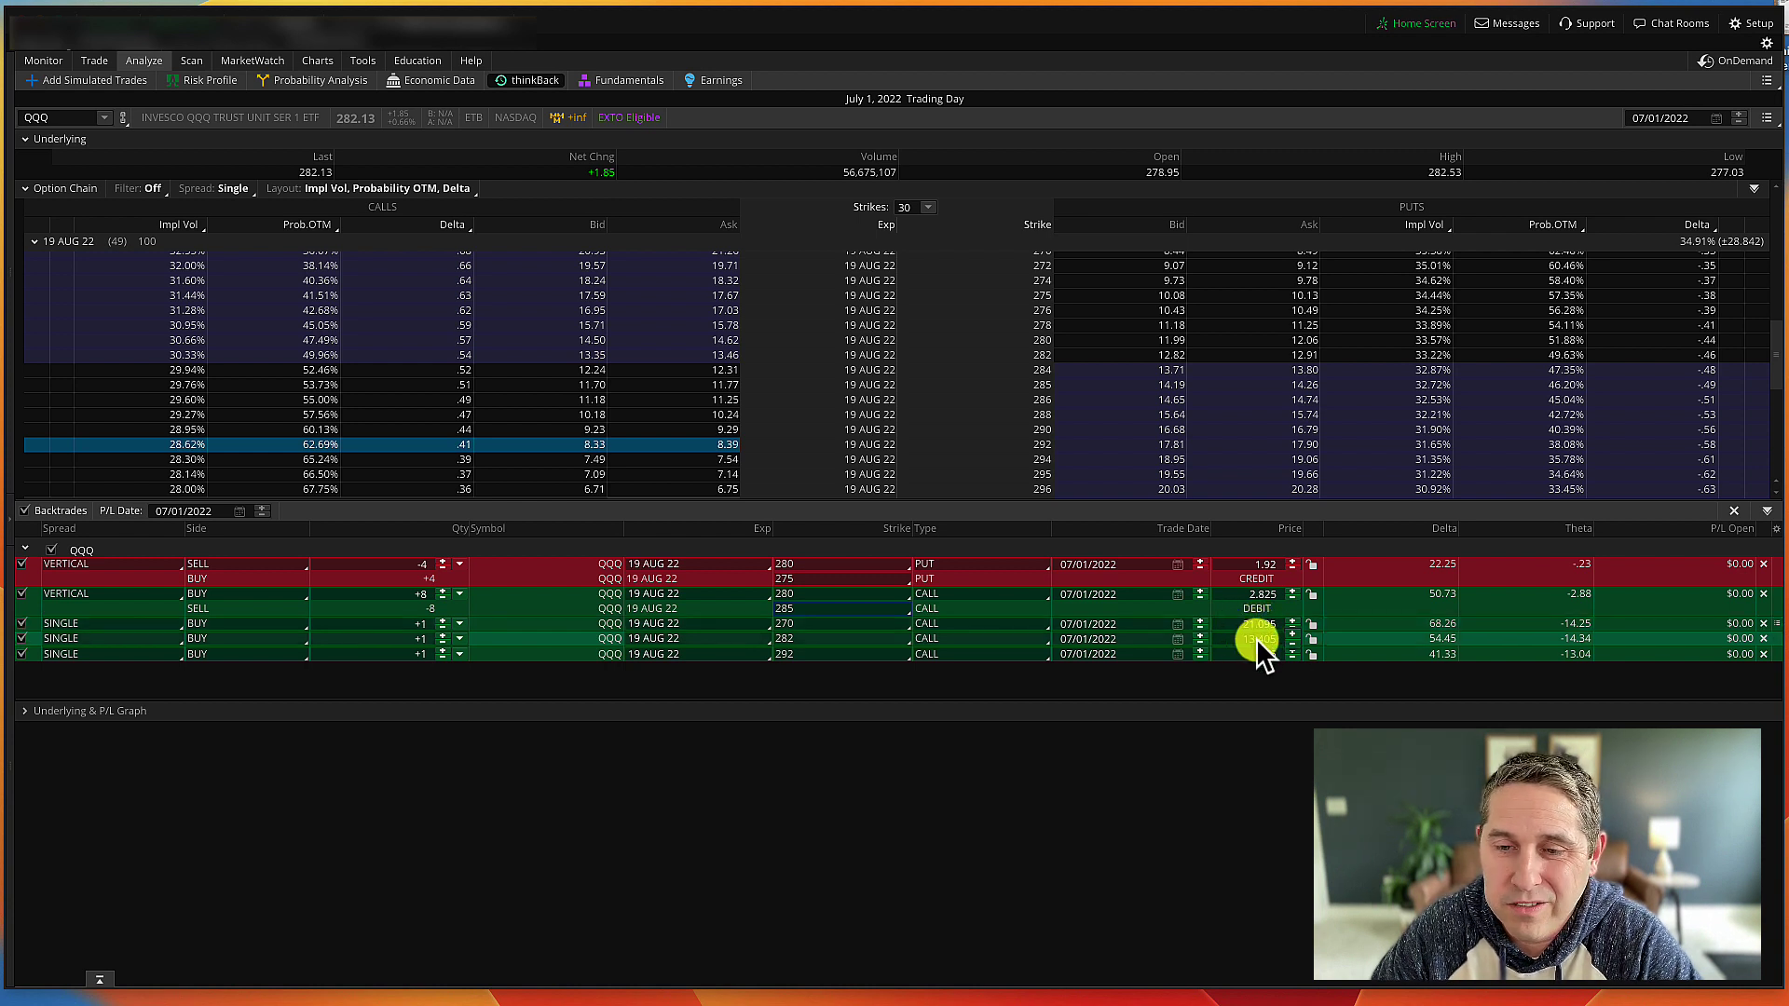
click(443, 634)
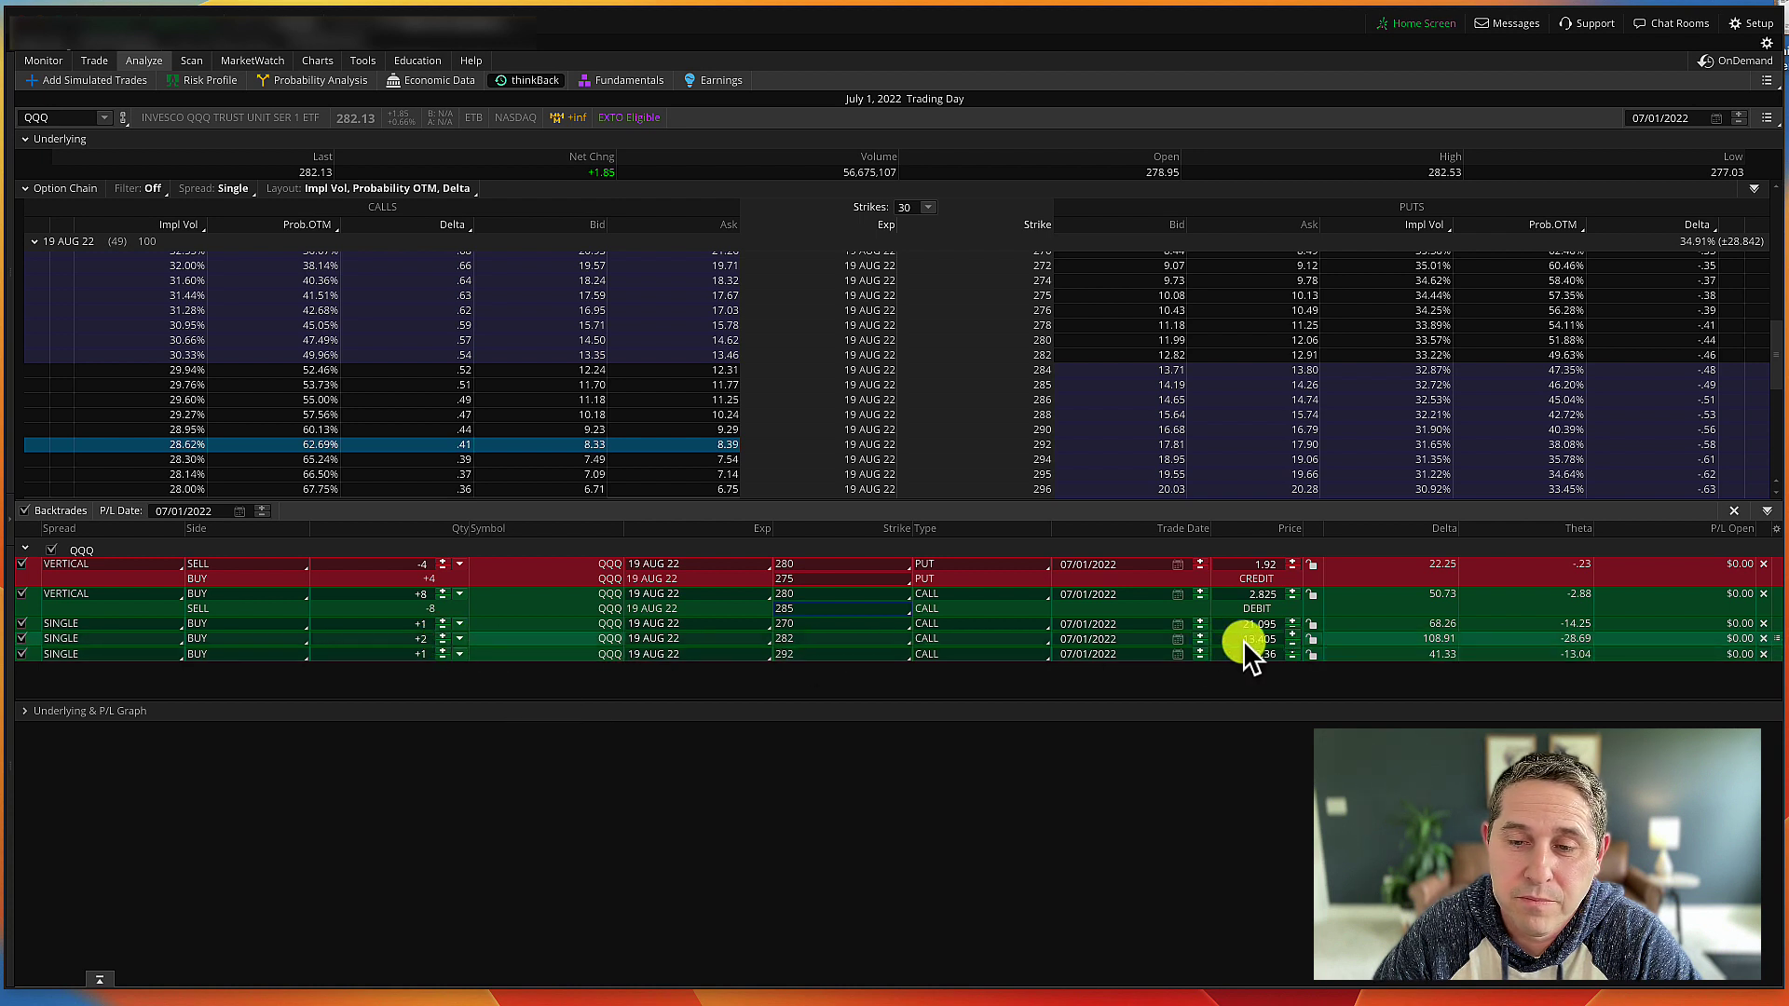
click(442, 650)
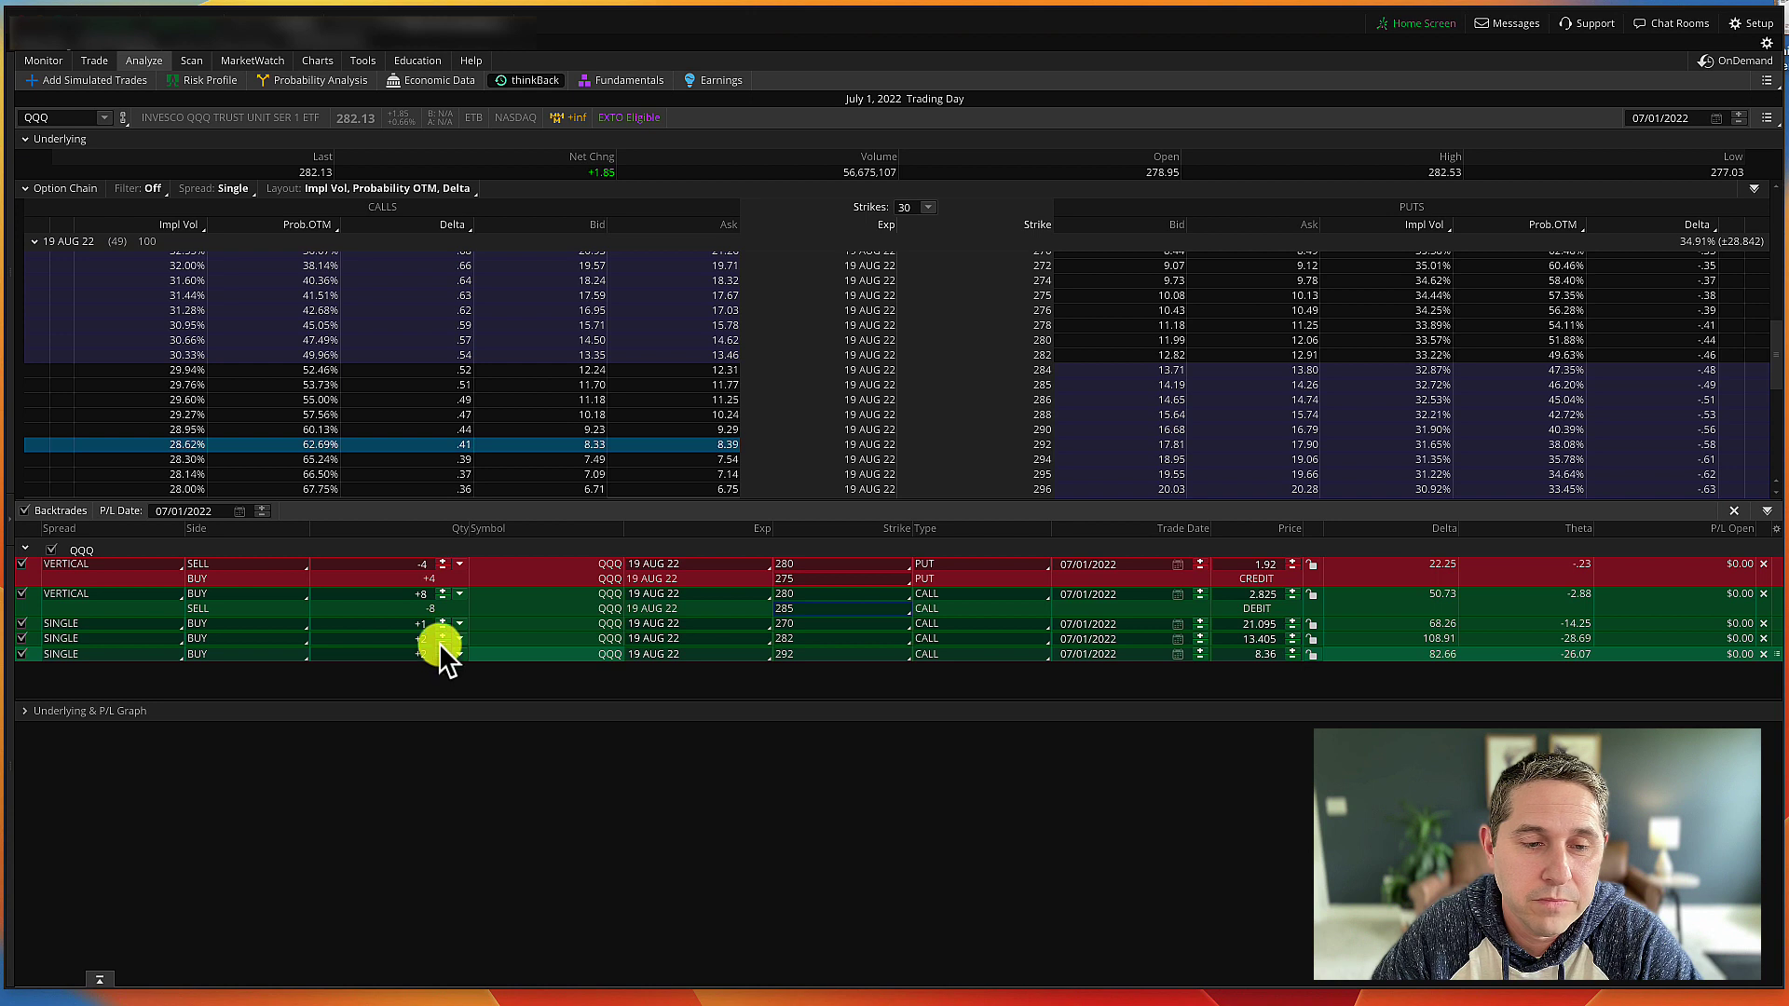
click(442, 642)
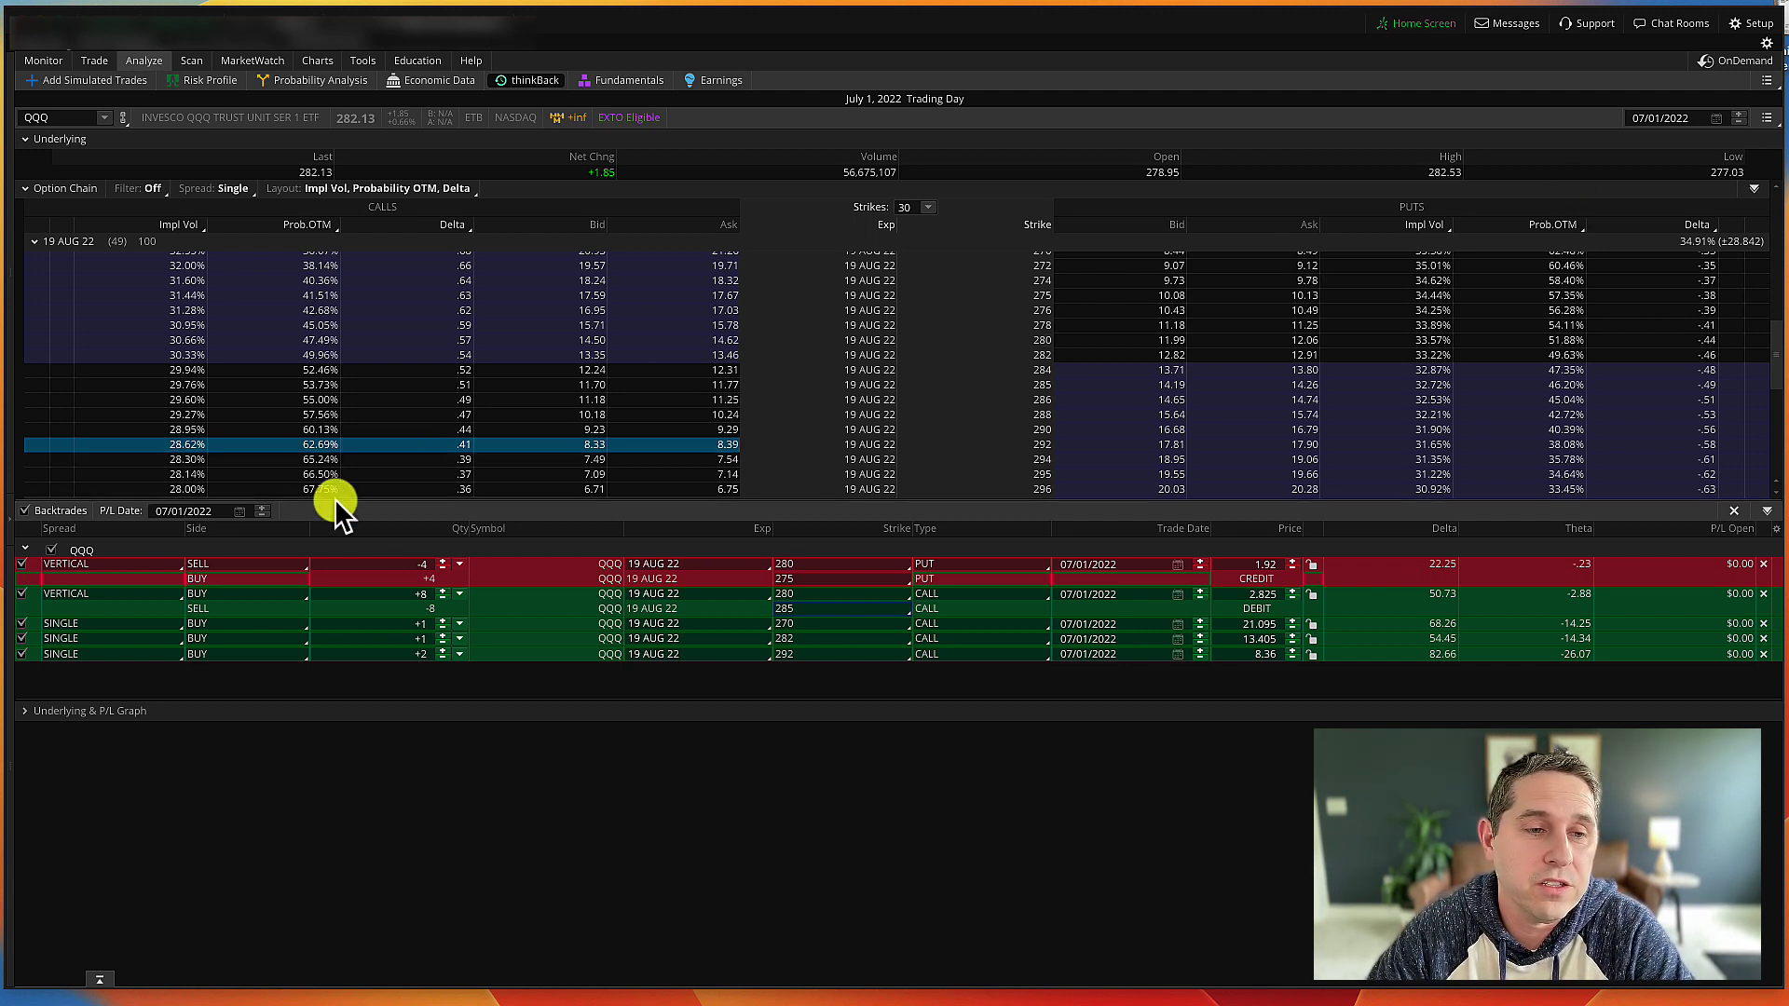
- Advance the backtrades' P/L date through 07/08, 07/15, 07/22 and 07/29/2022 to compare the positions' profit and loss
click(240, 512)
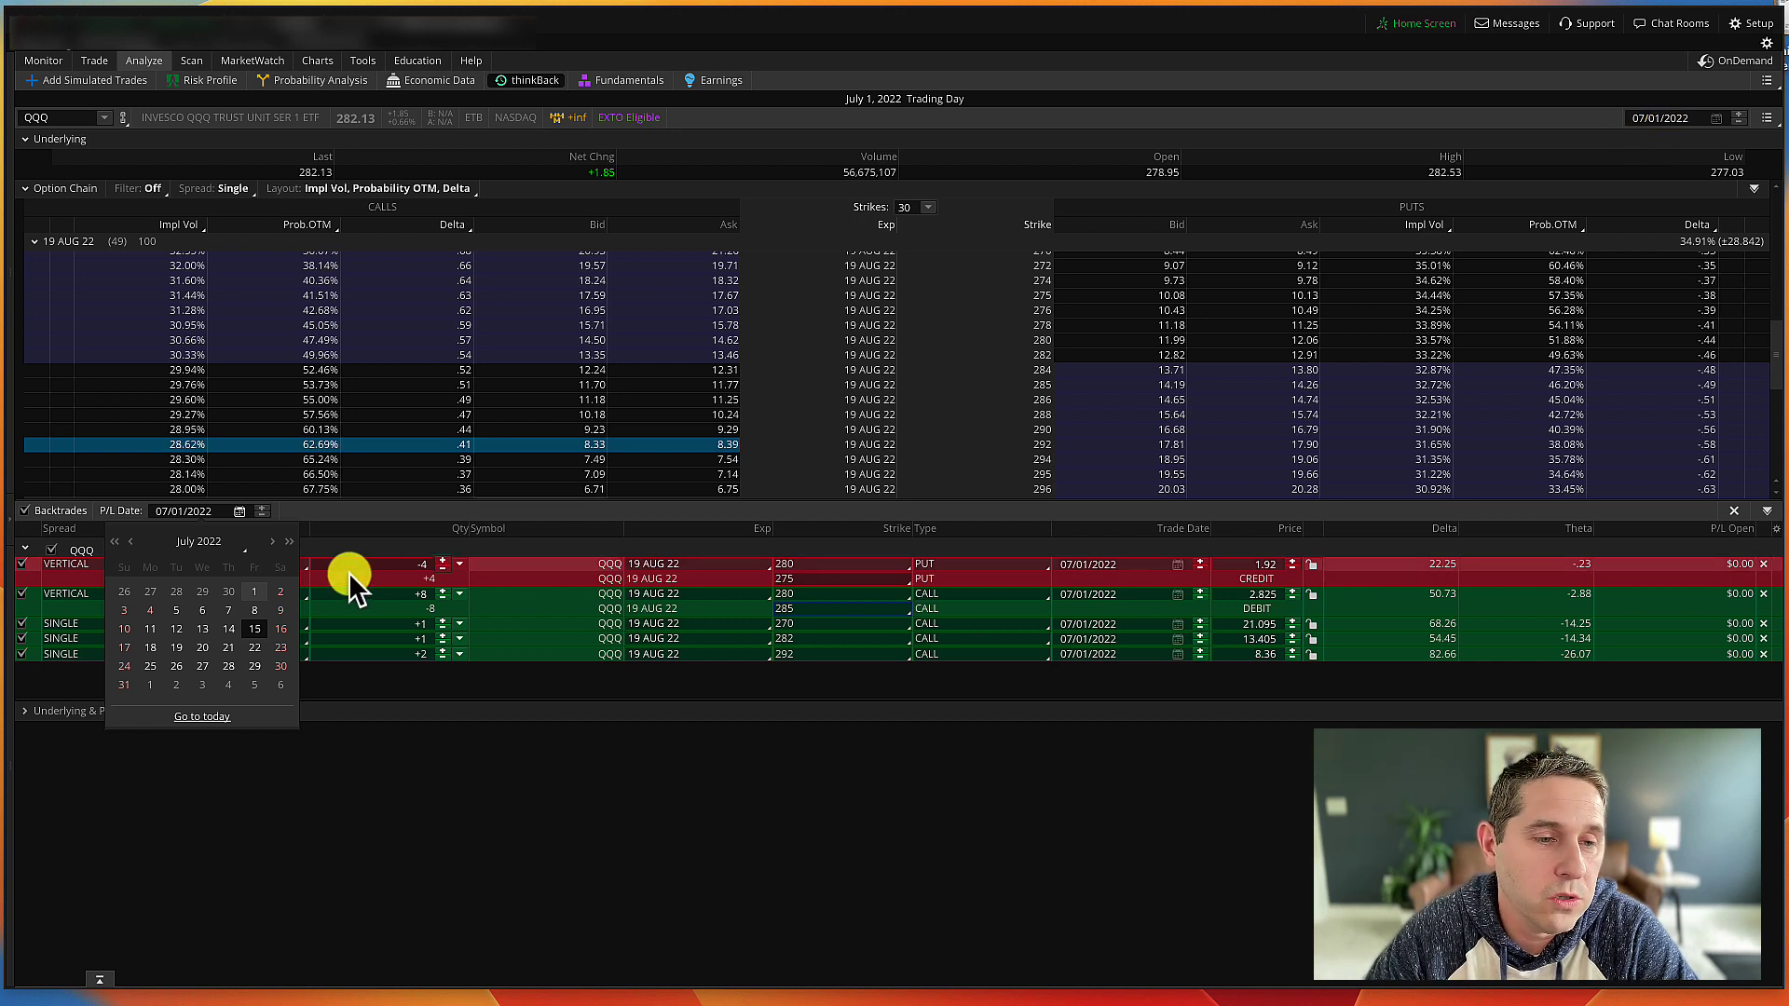
click(253, 610)
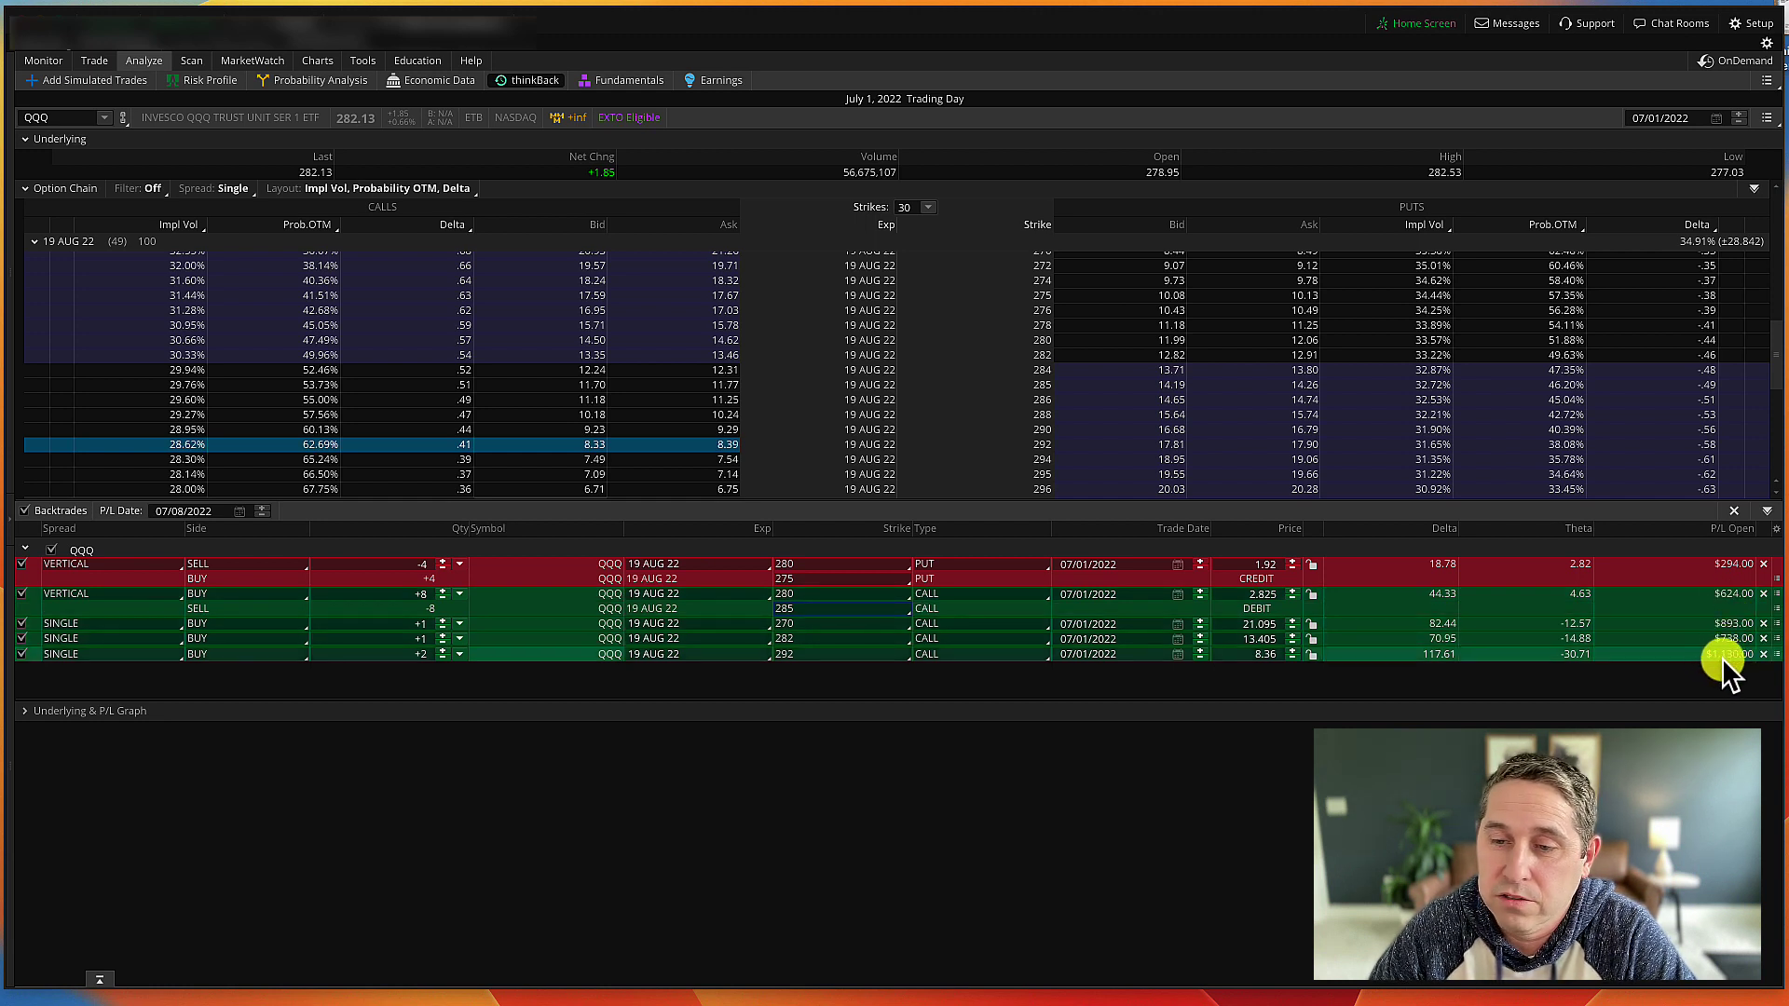
click(240, 511)
click(255, 627)
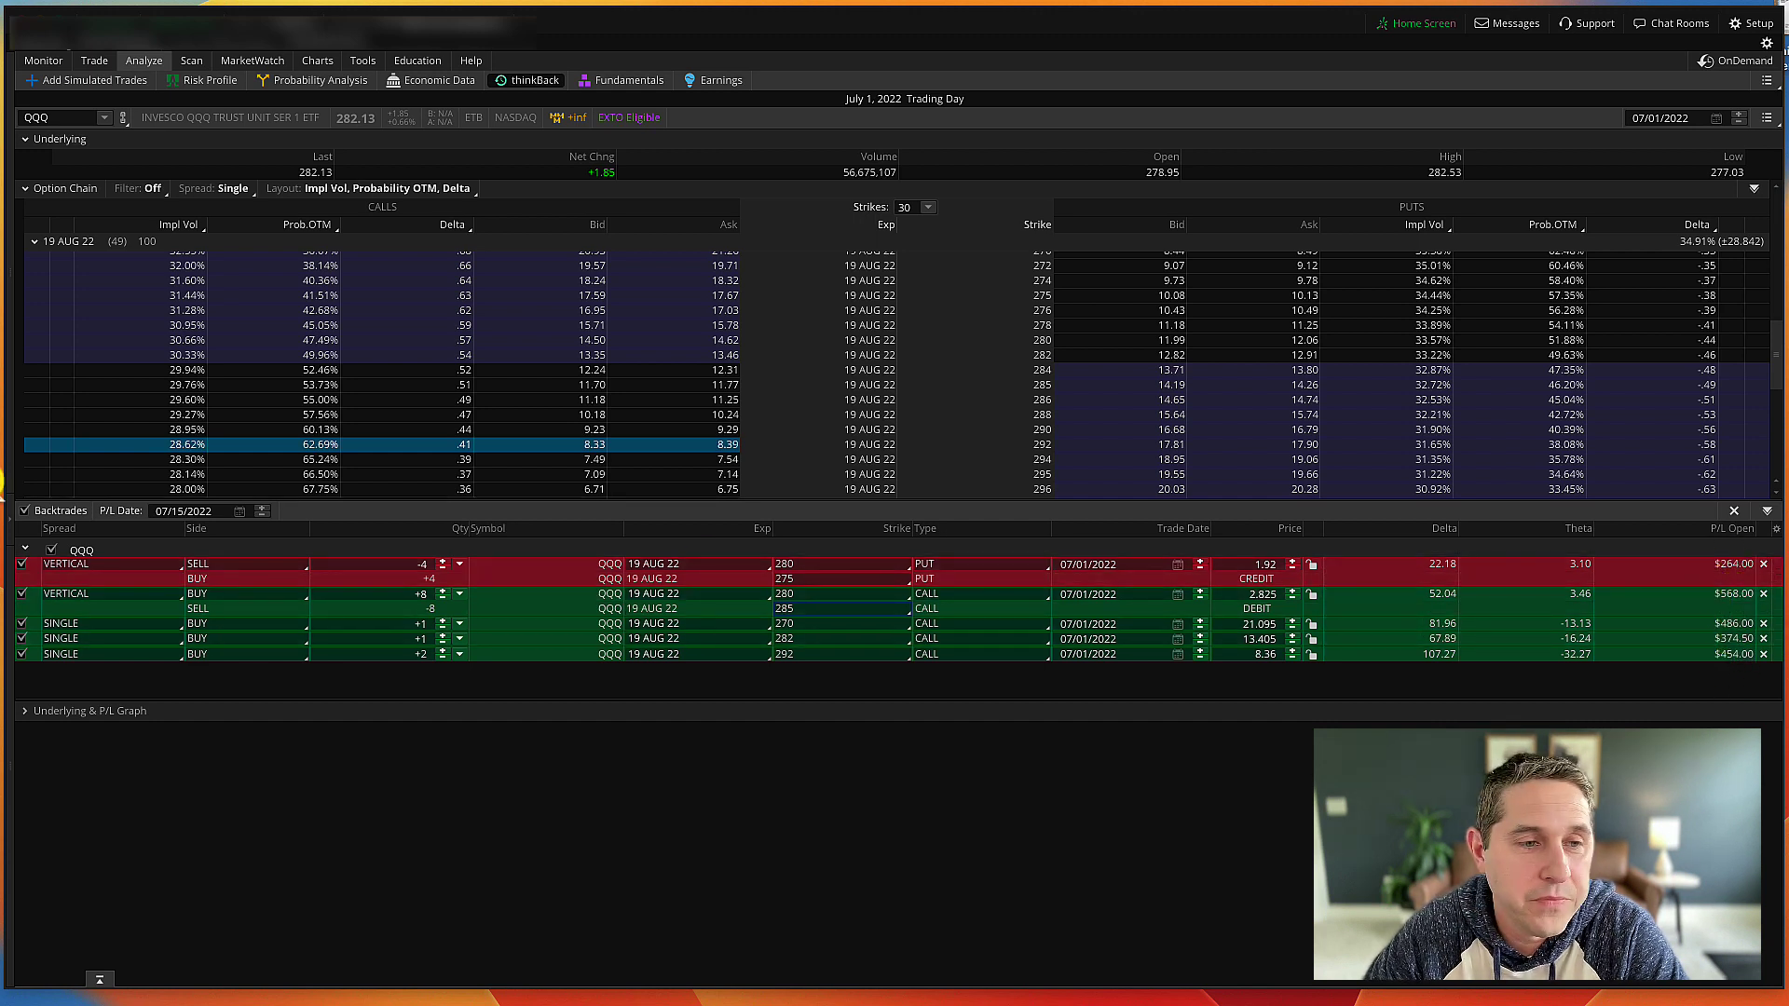
click(239, 511)
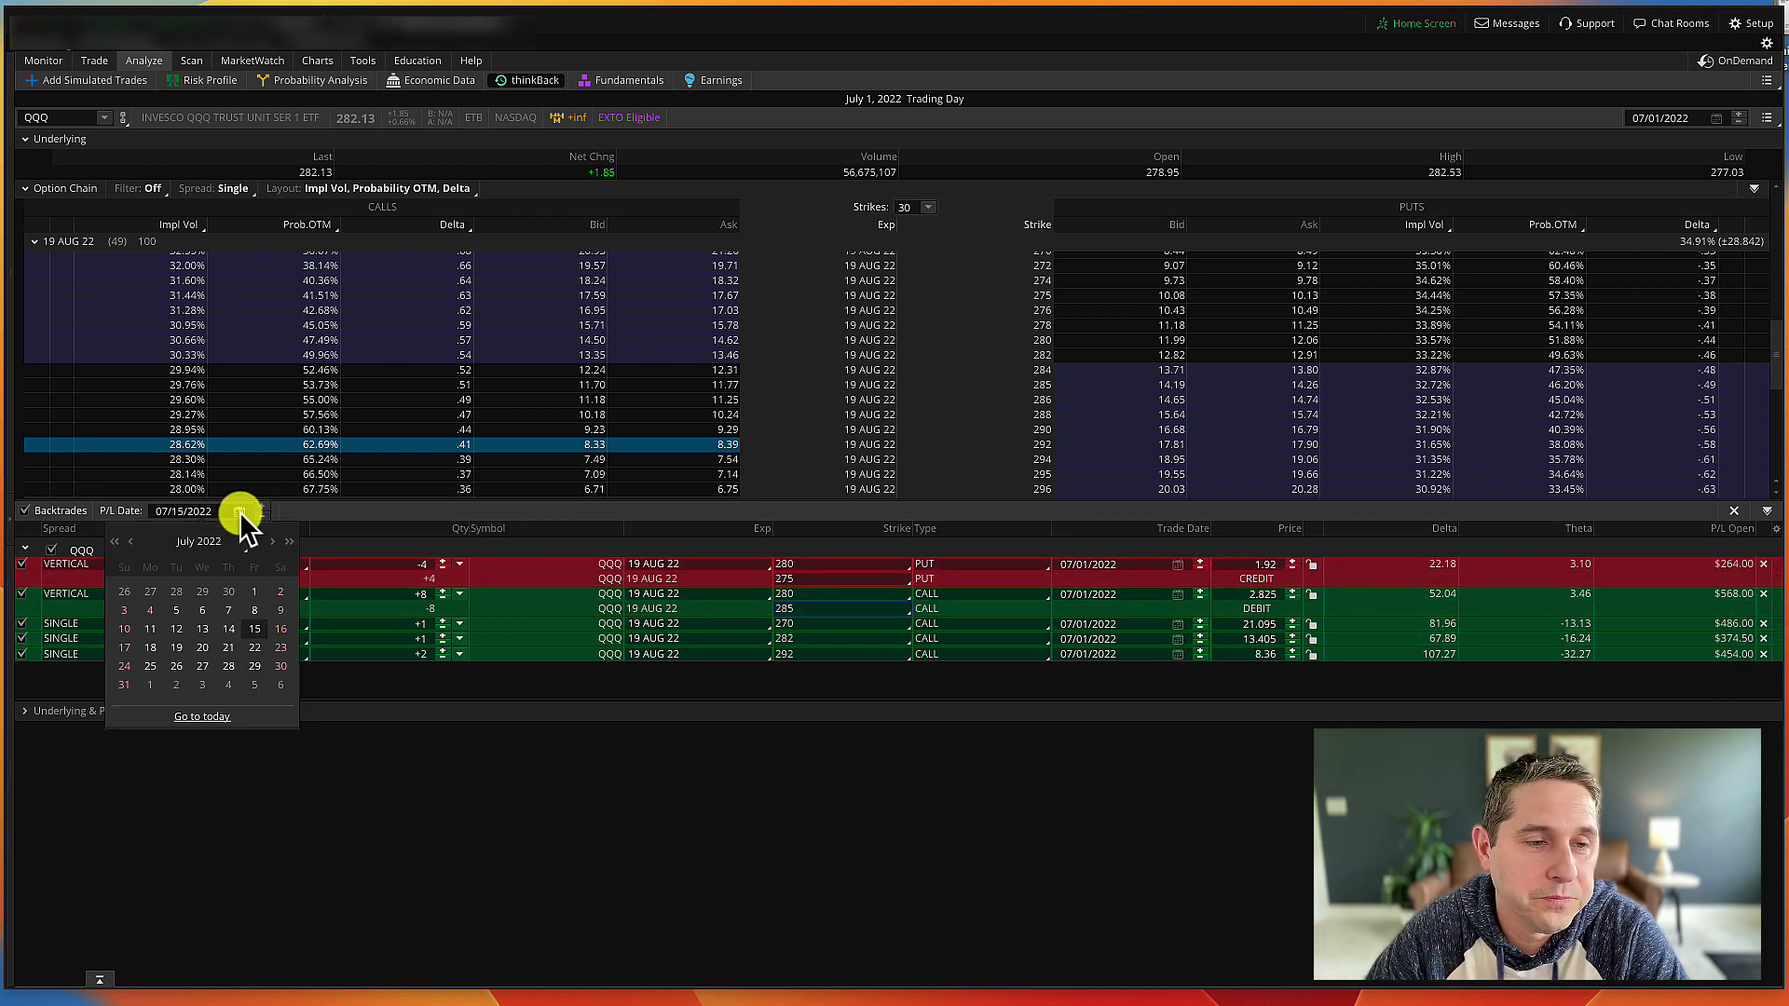
click(254, 646)
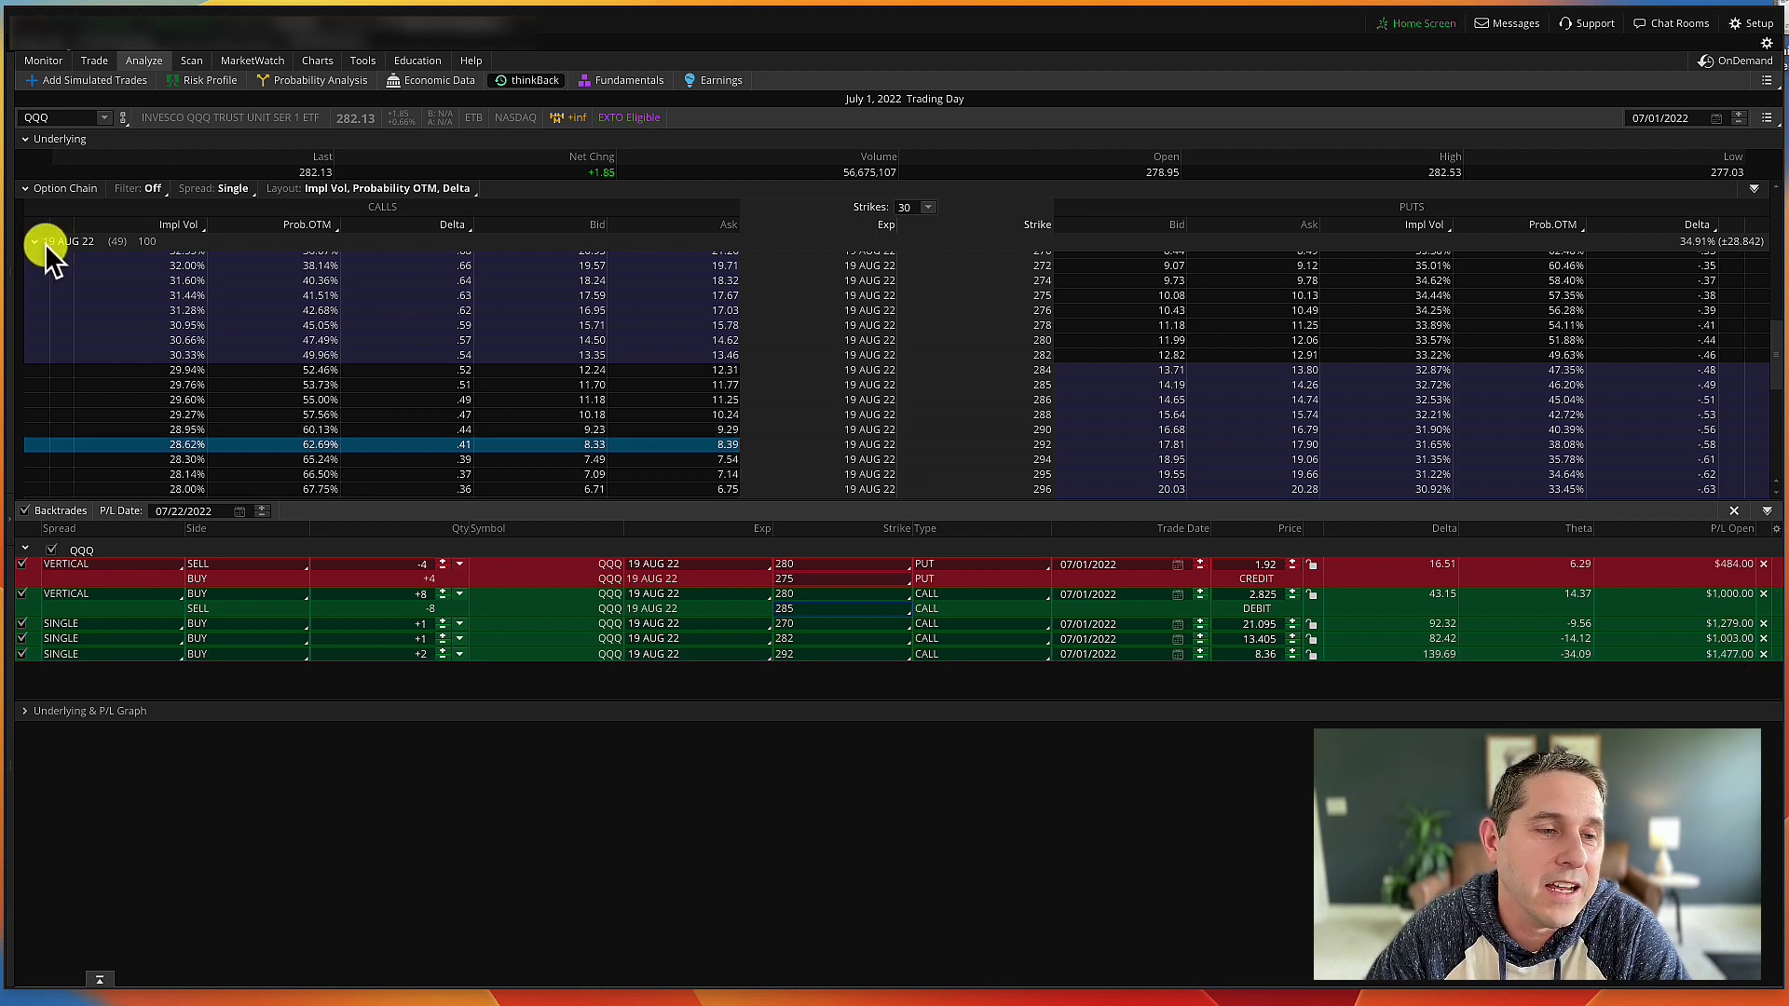
click(239, 511)
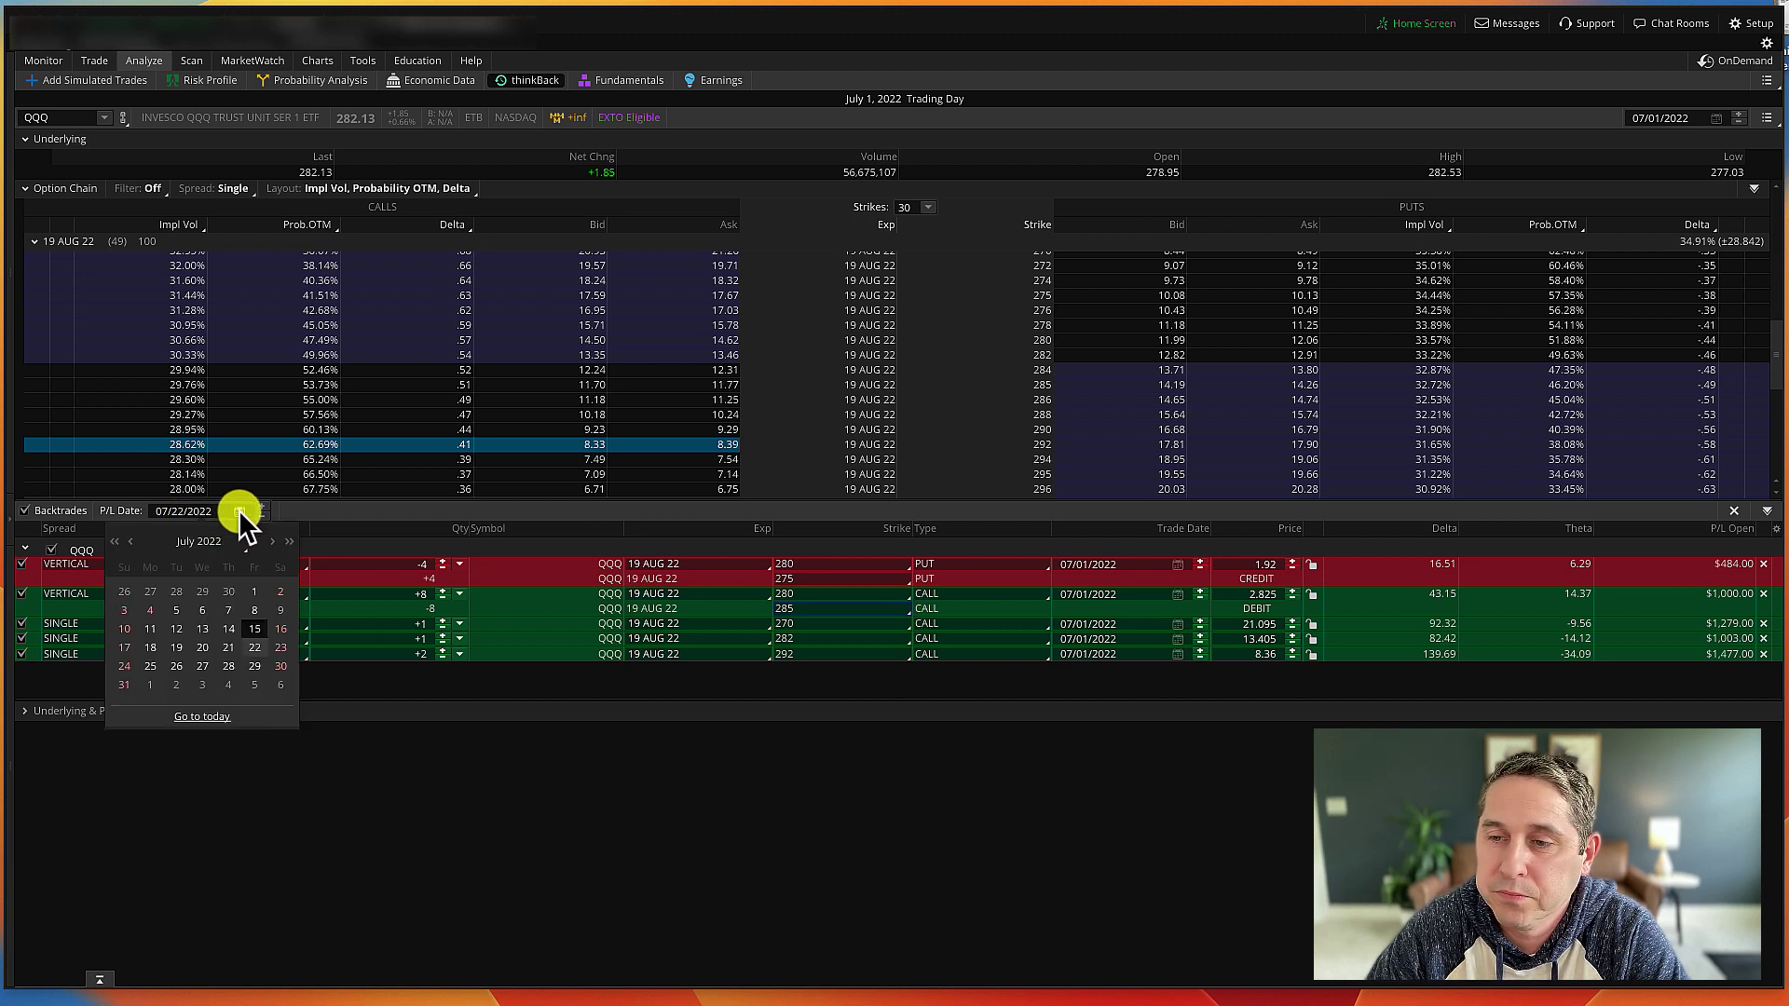
click(254, 666)
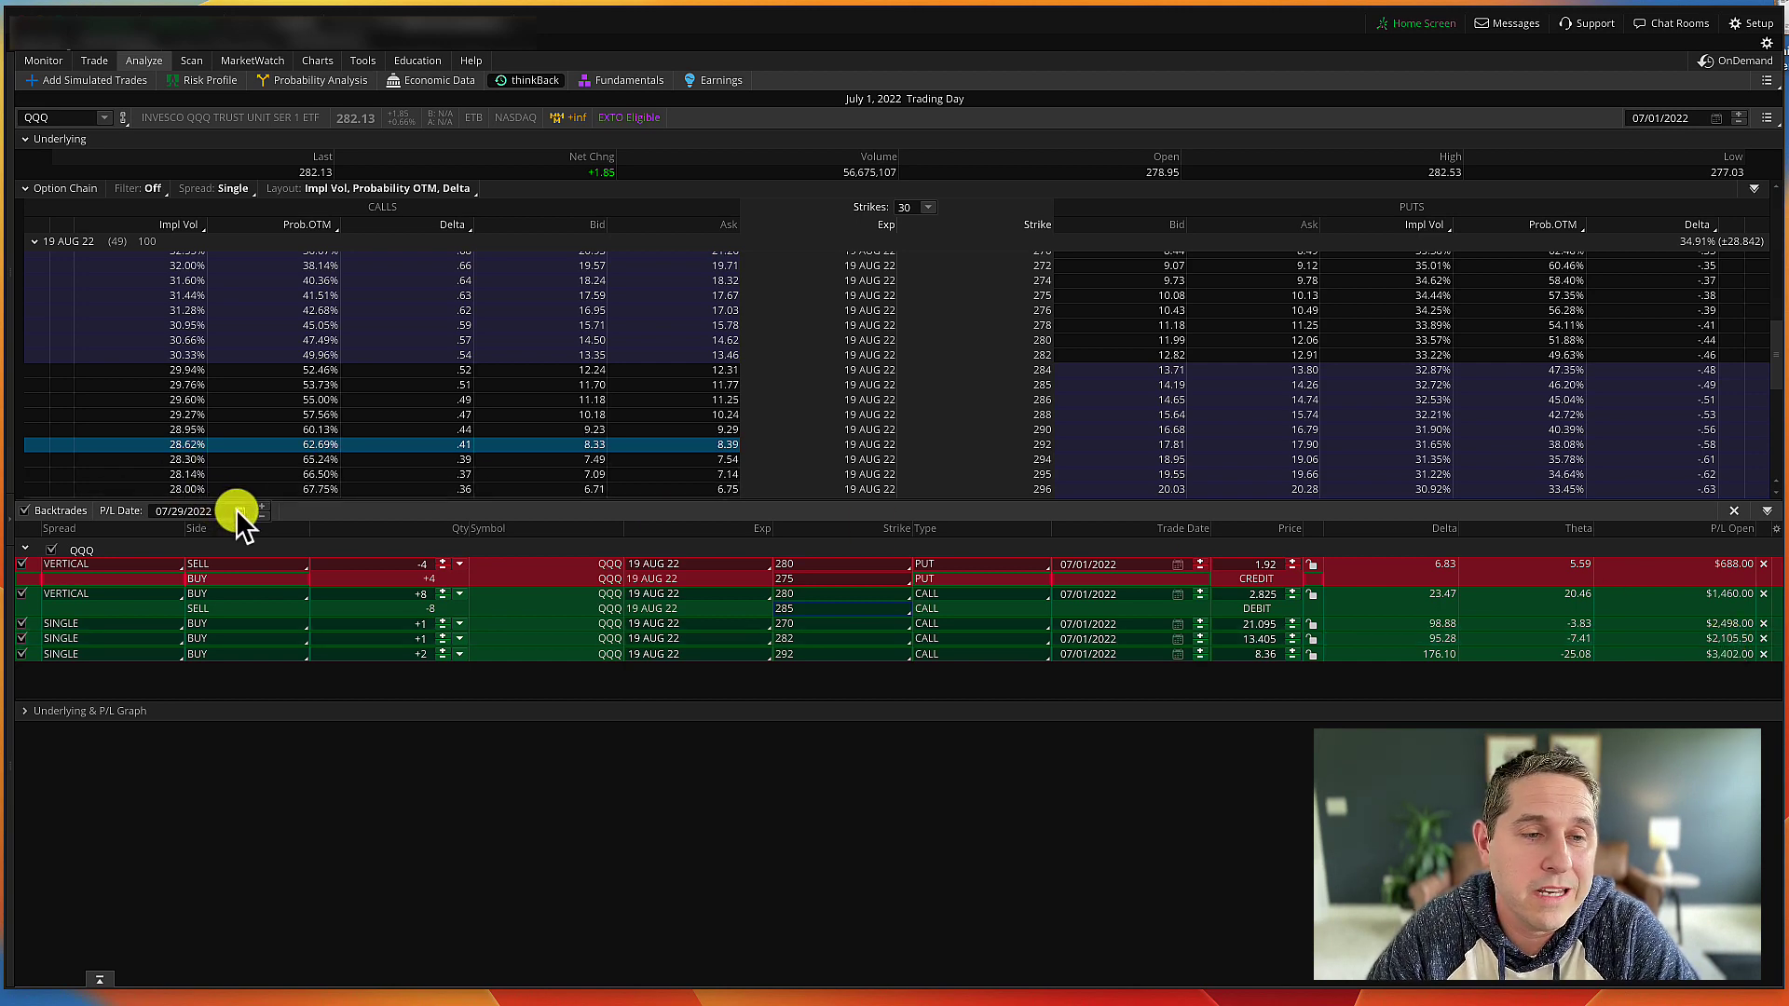
- Check the QQQ price chart, and advance the P/L date through 08/05, 08/12 and 08/26/2022 to compare the backtrades
click(315, 62)
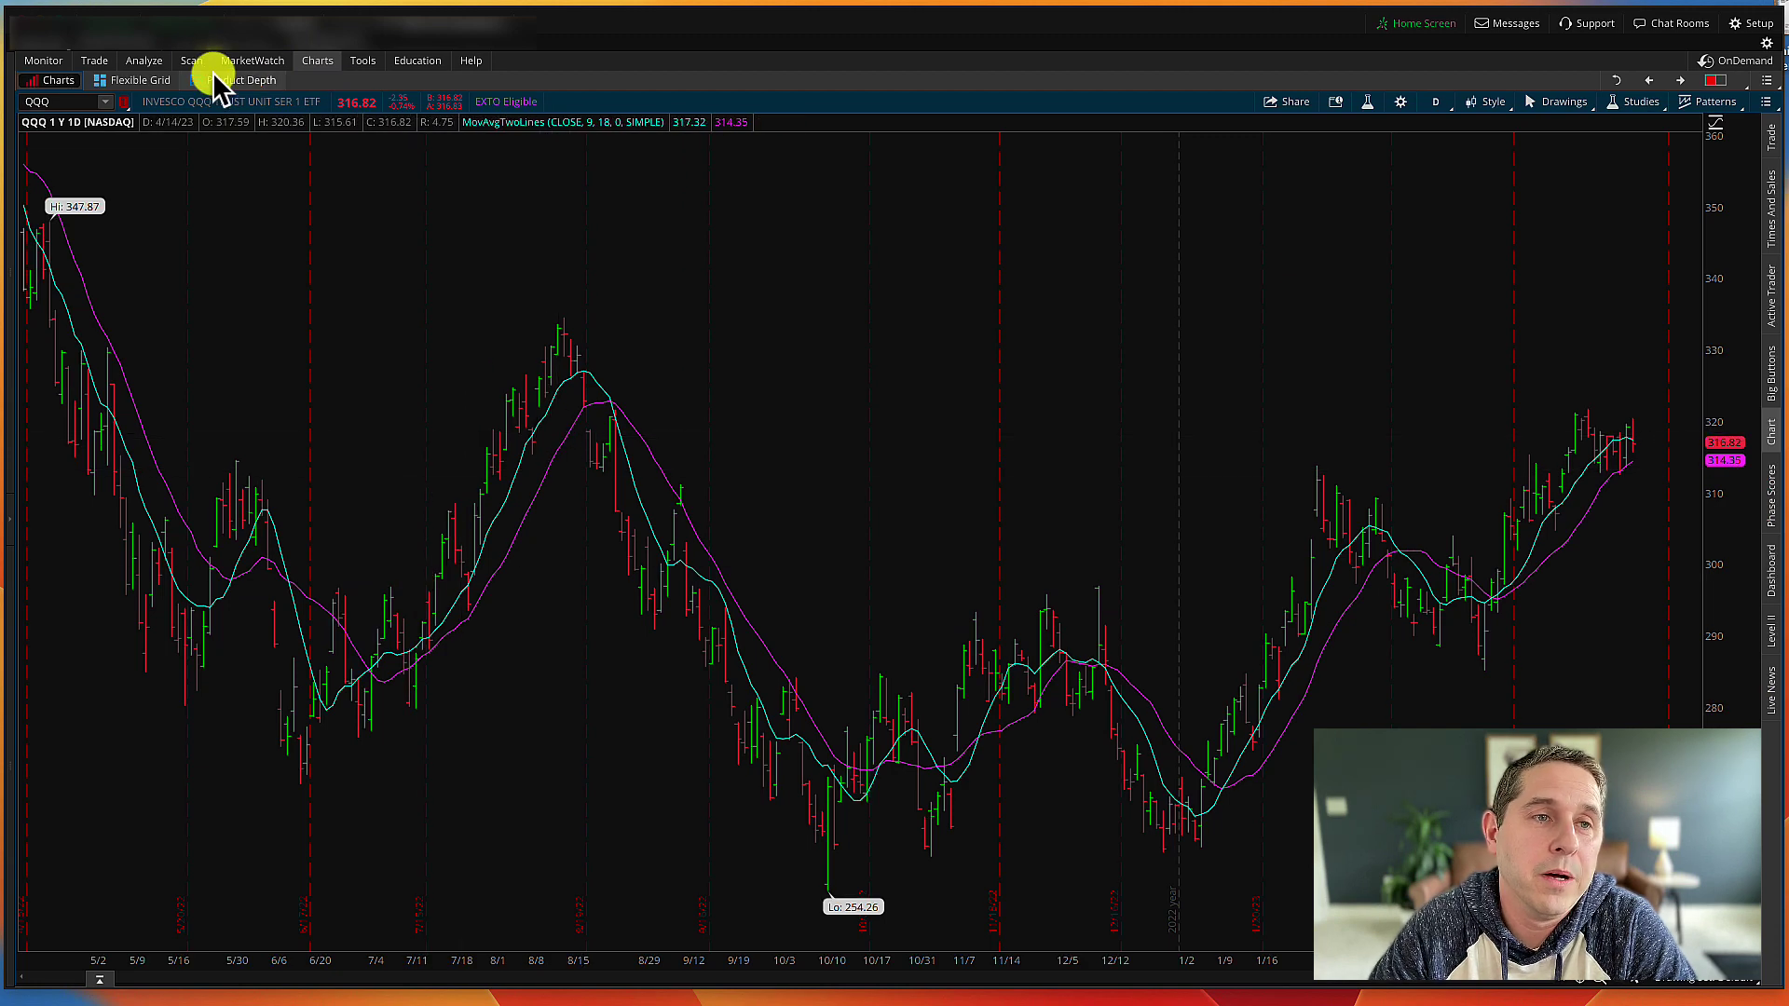
click(147, 58)
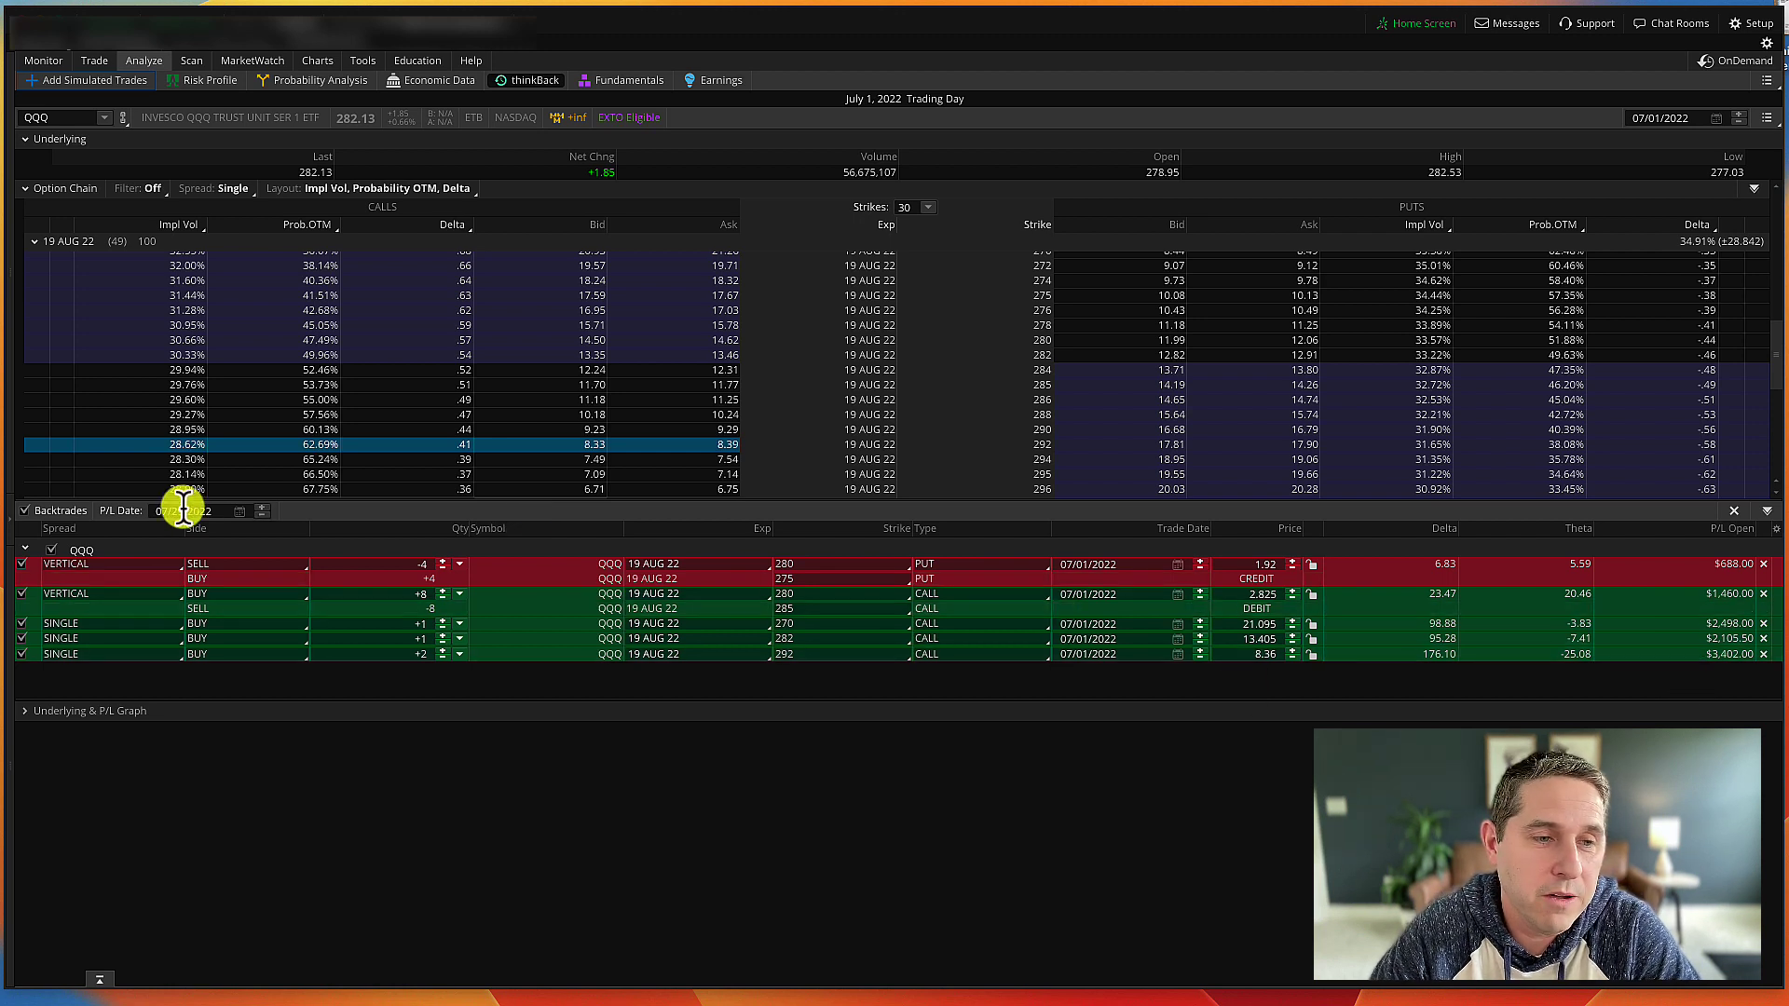
click(239, 511)
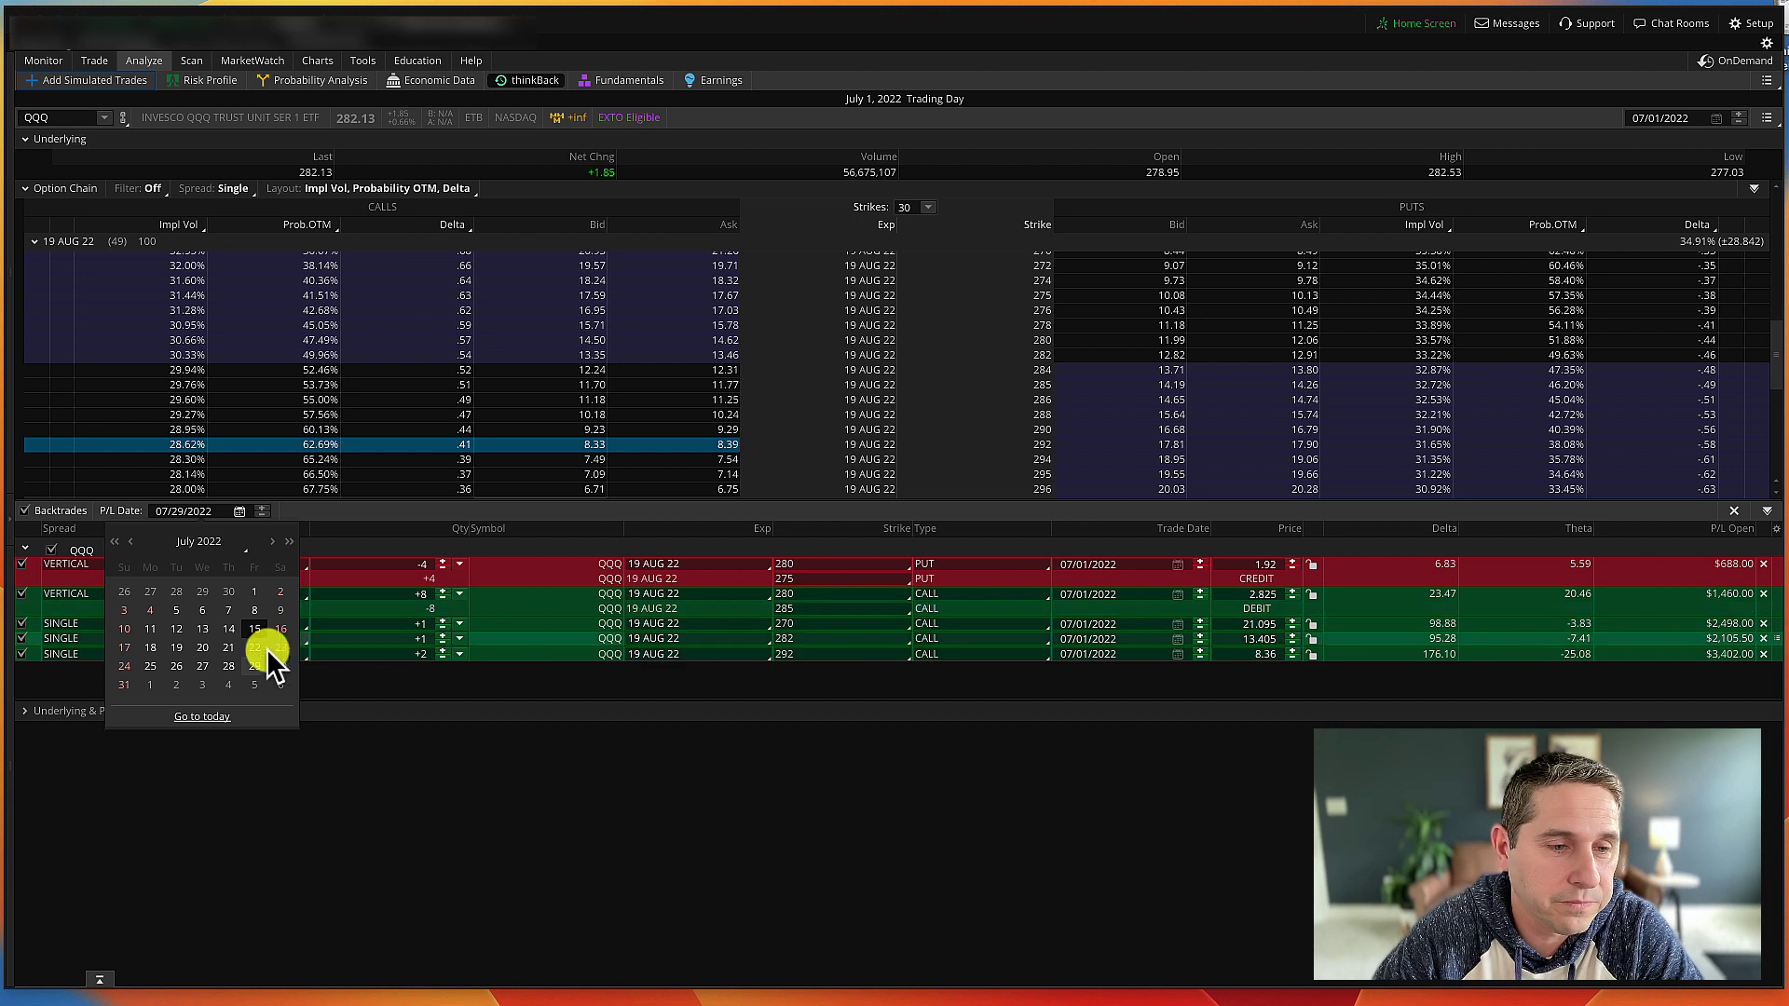
click(255, 685)
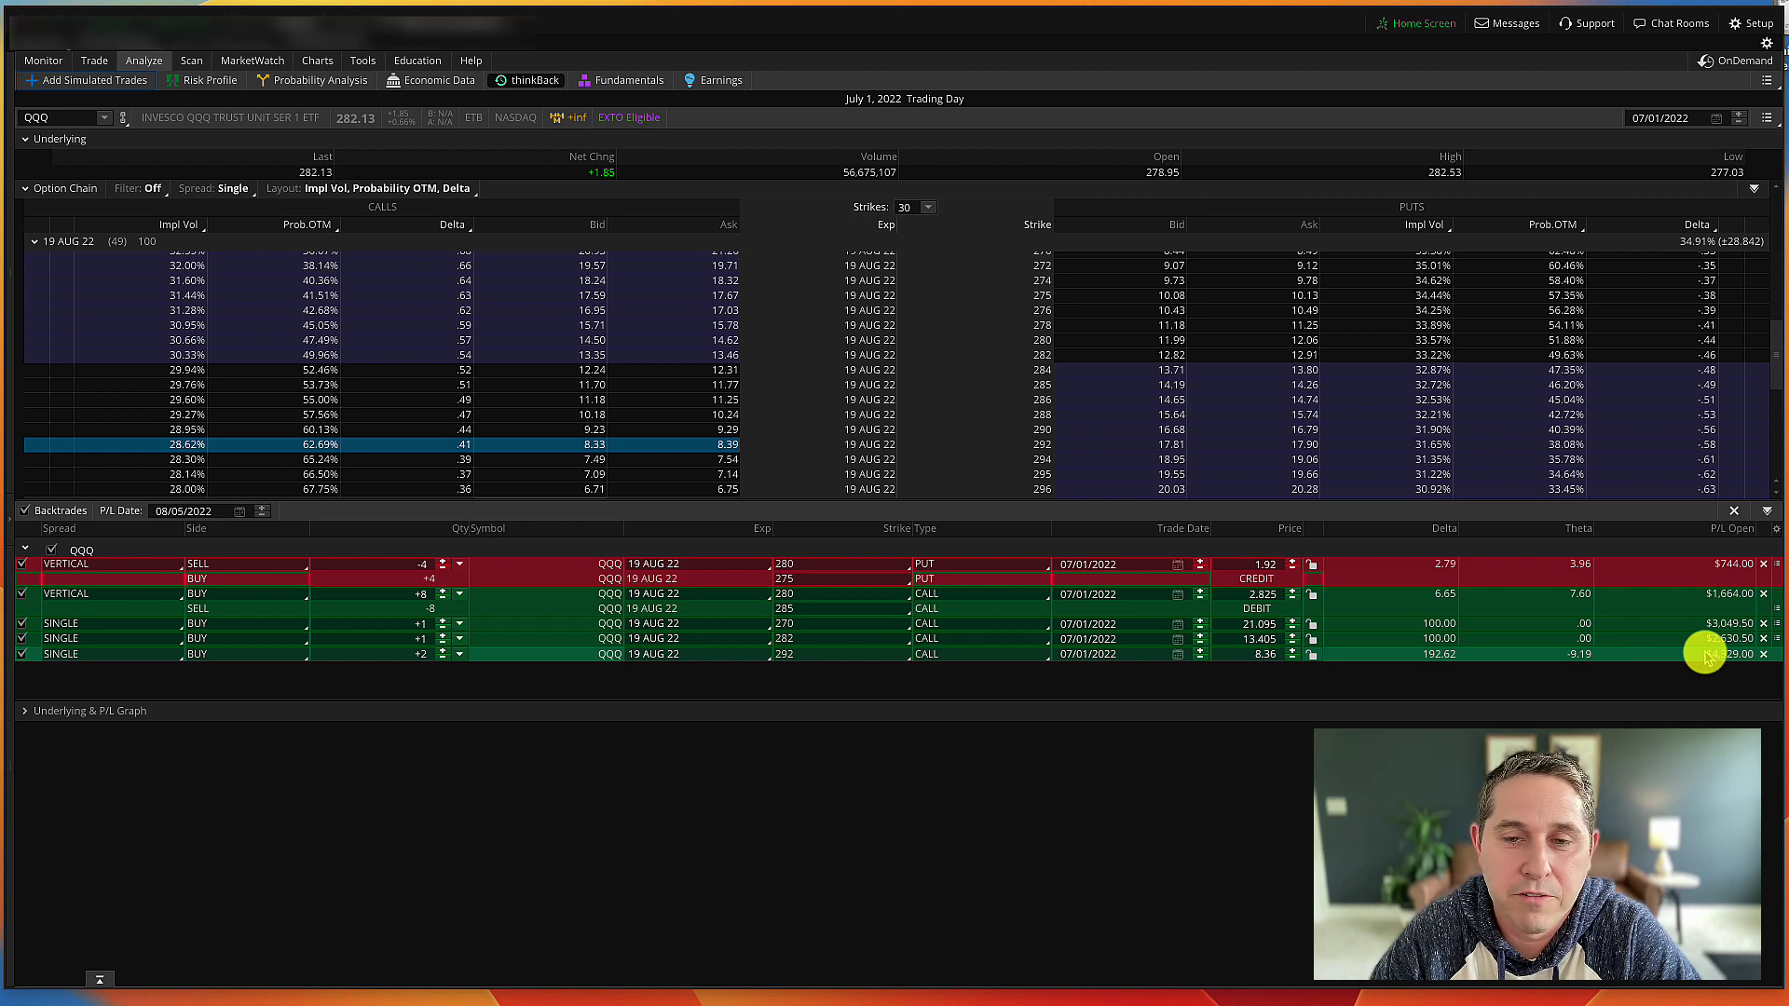
click(239, 512)
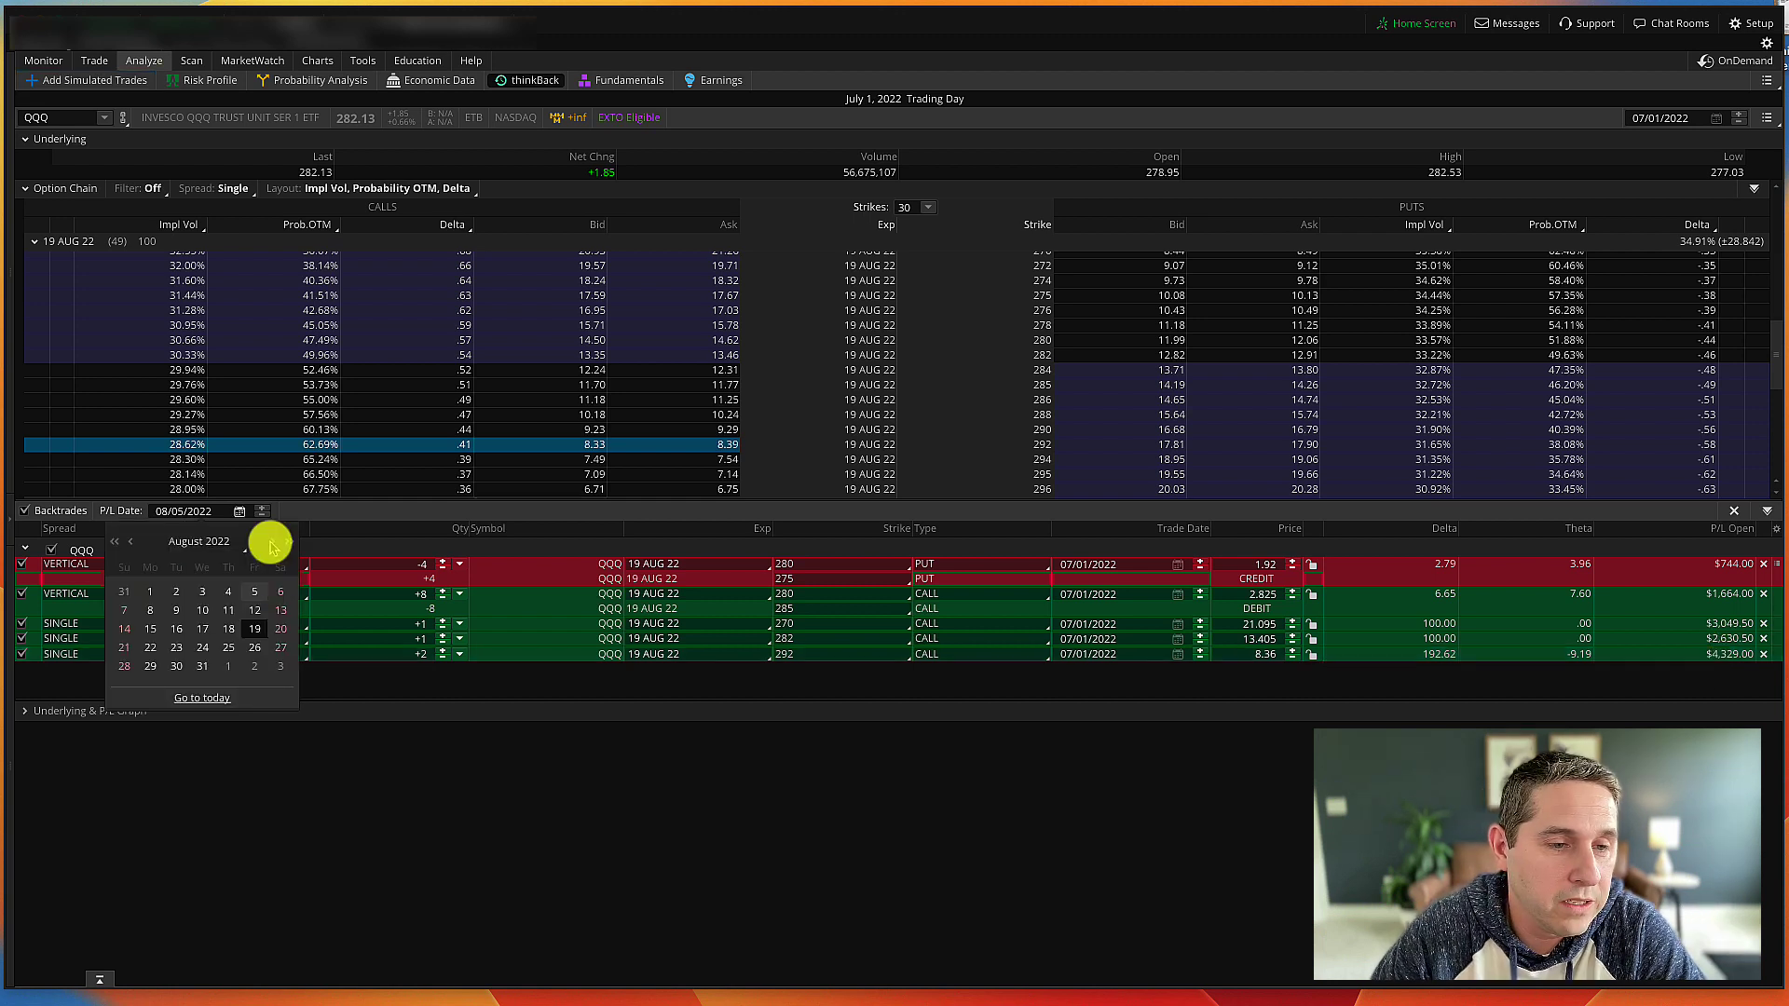
click(254, 610)
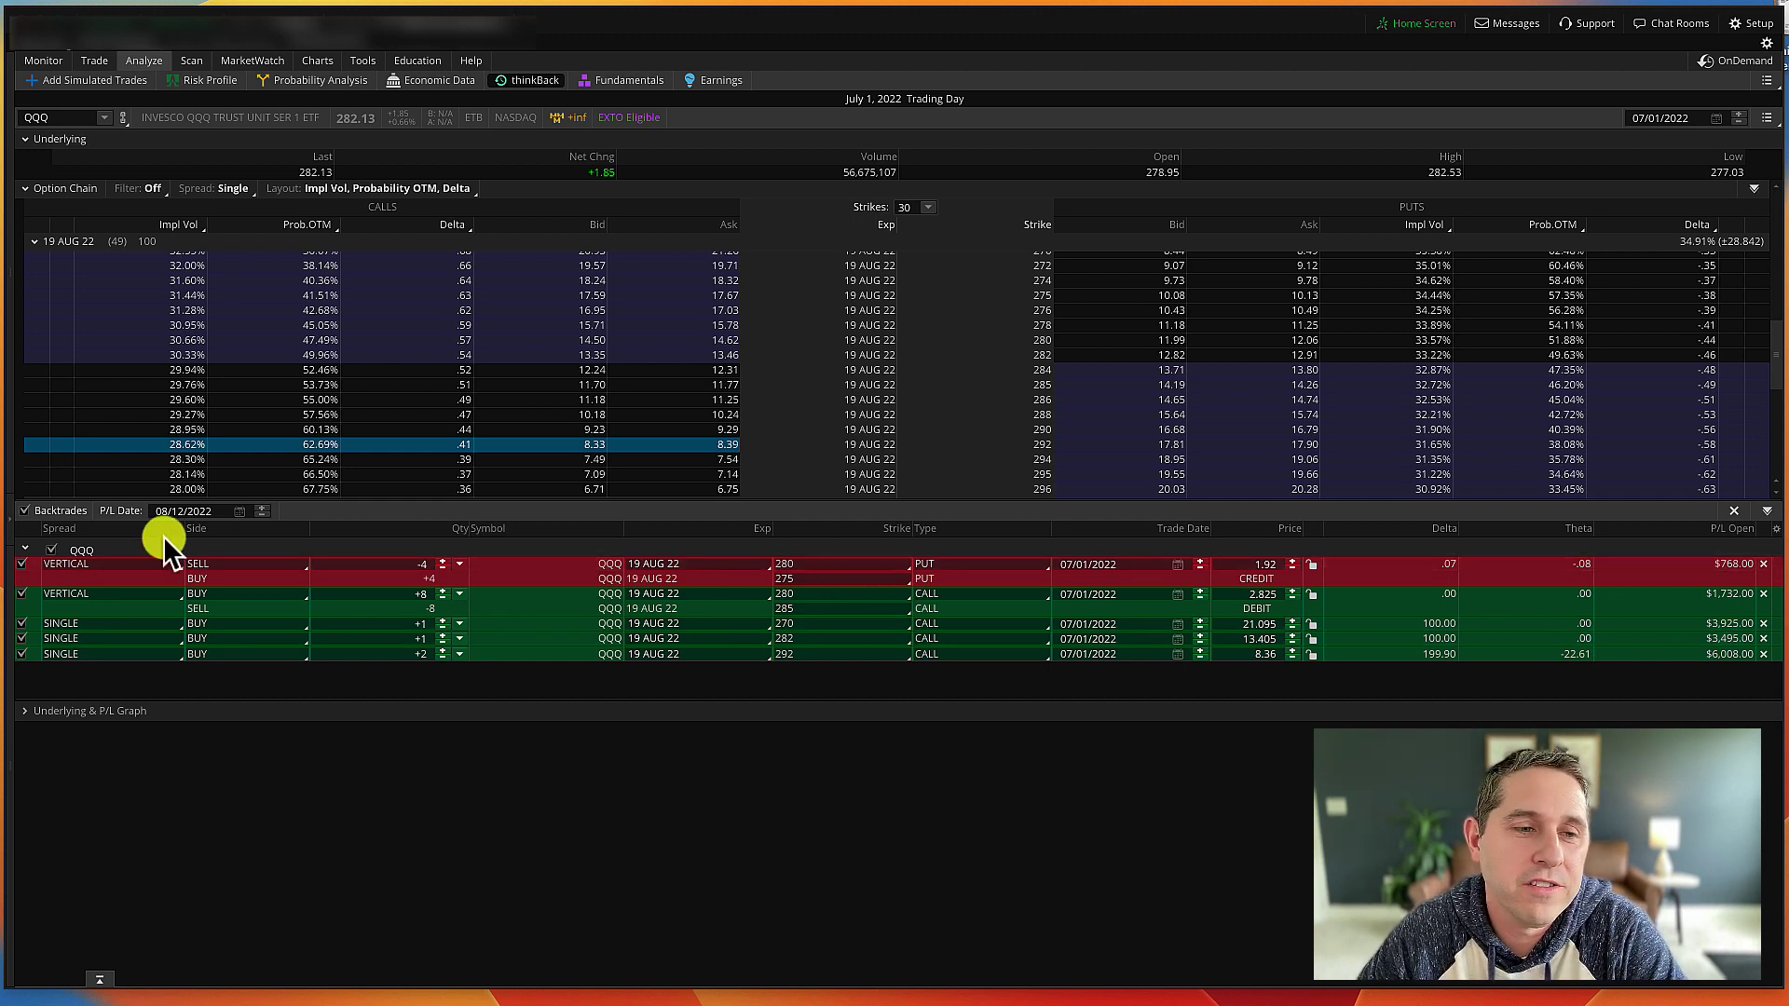
click(239, 514)
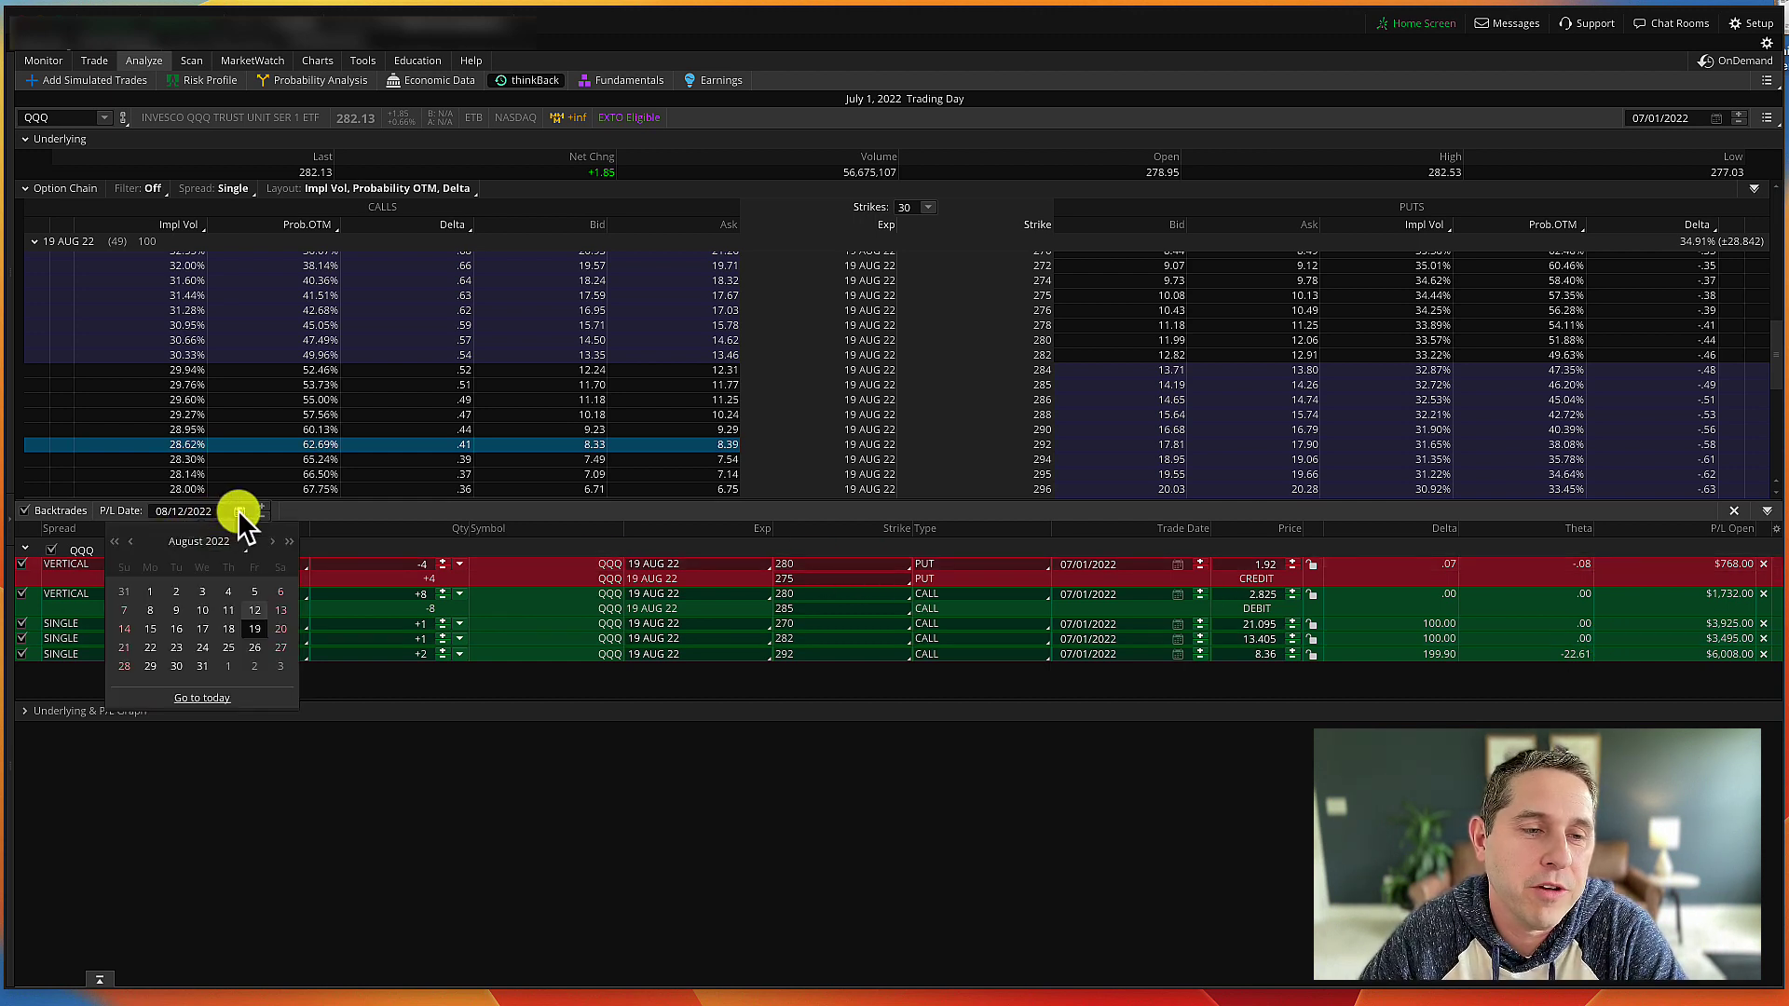
click(250, 645)
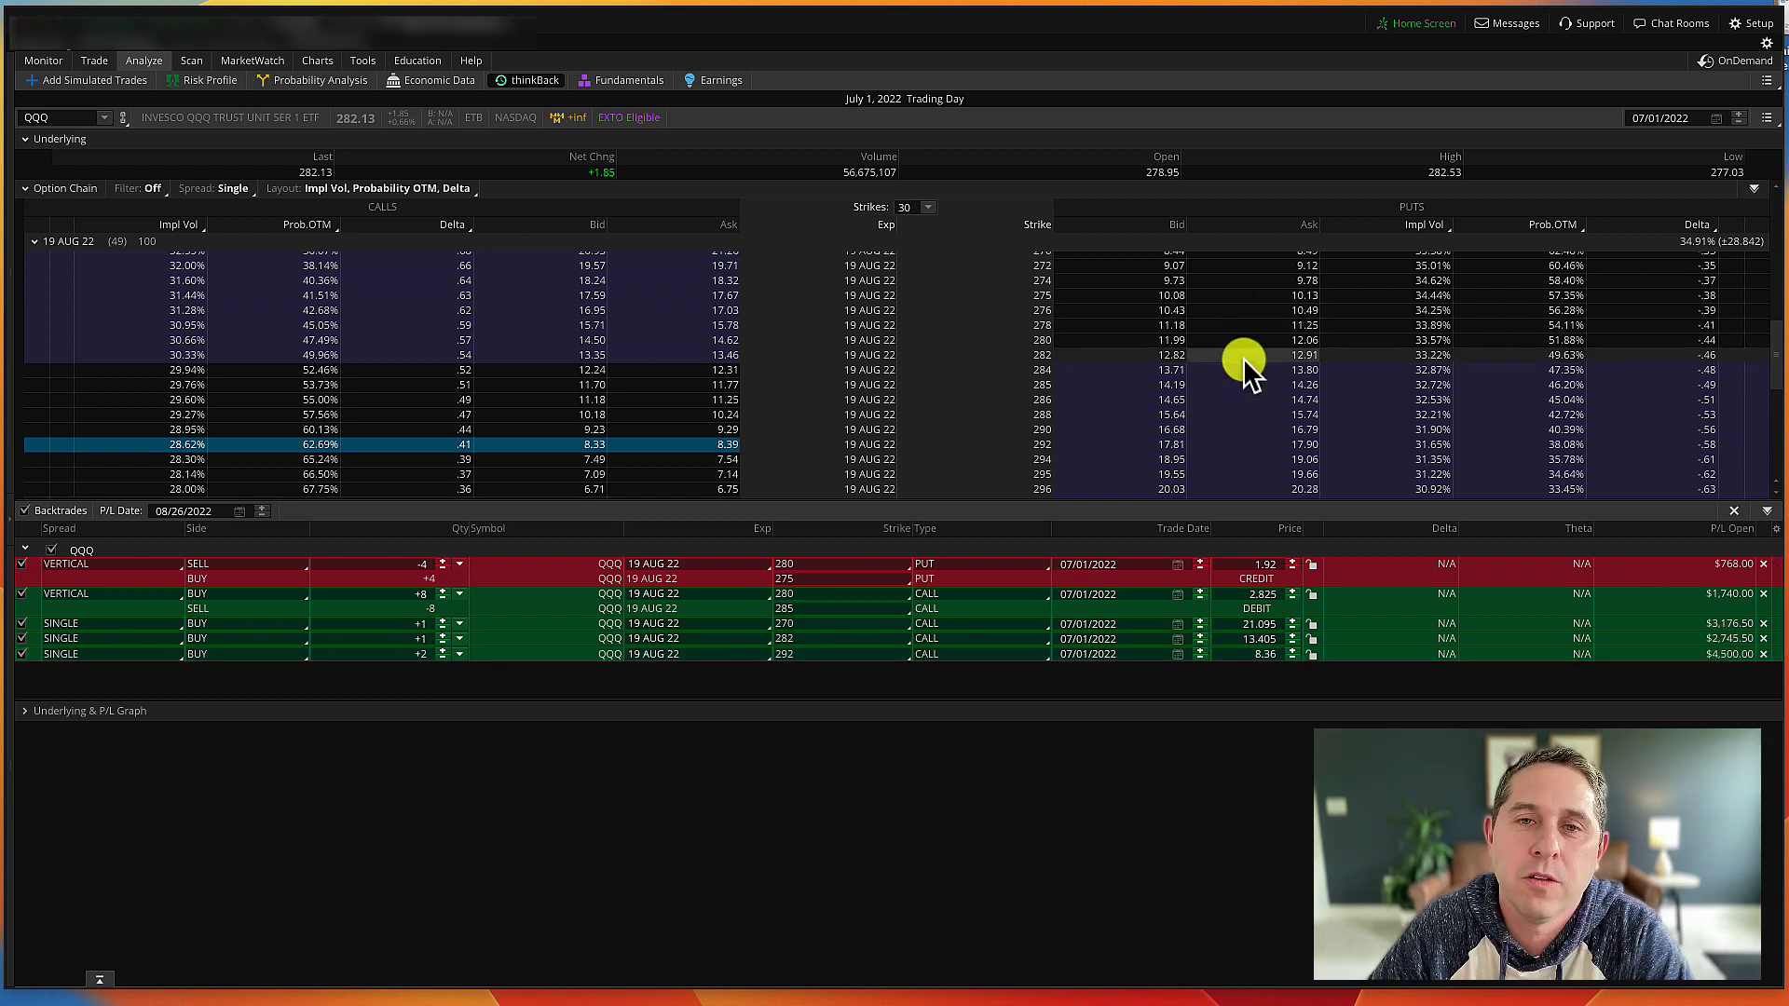
- Delete all five QQQ backtrades, both verticals and the three single calls
click(1764, 563)
click(1763, 564)
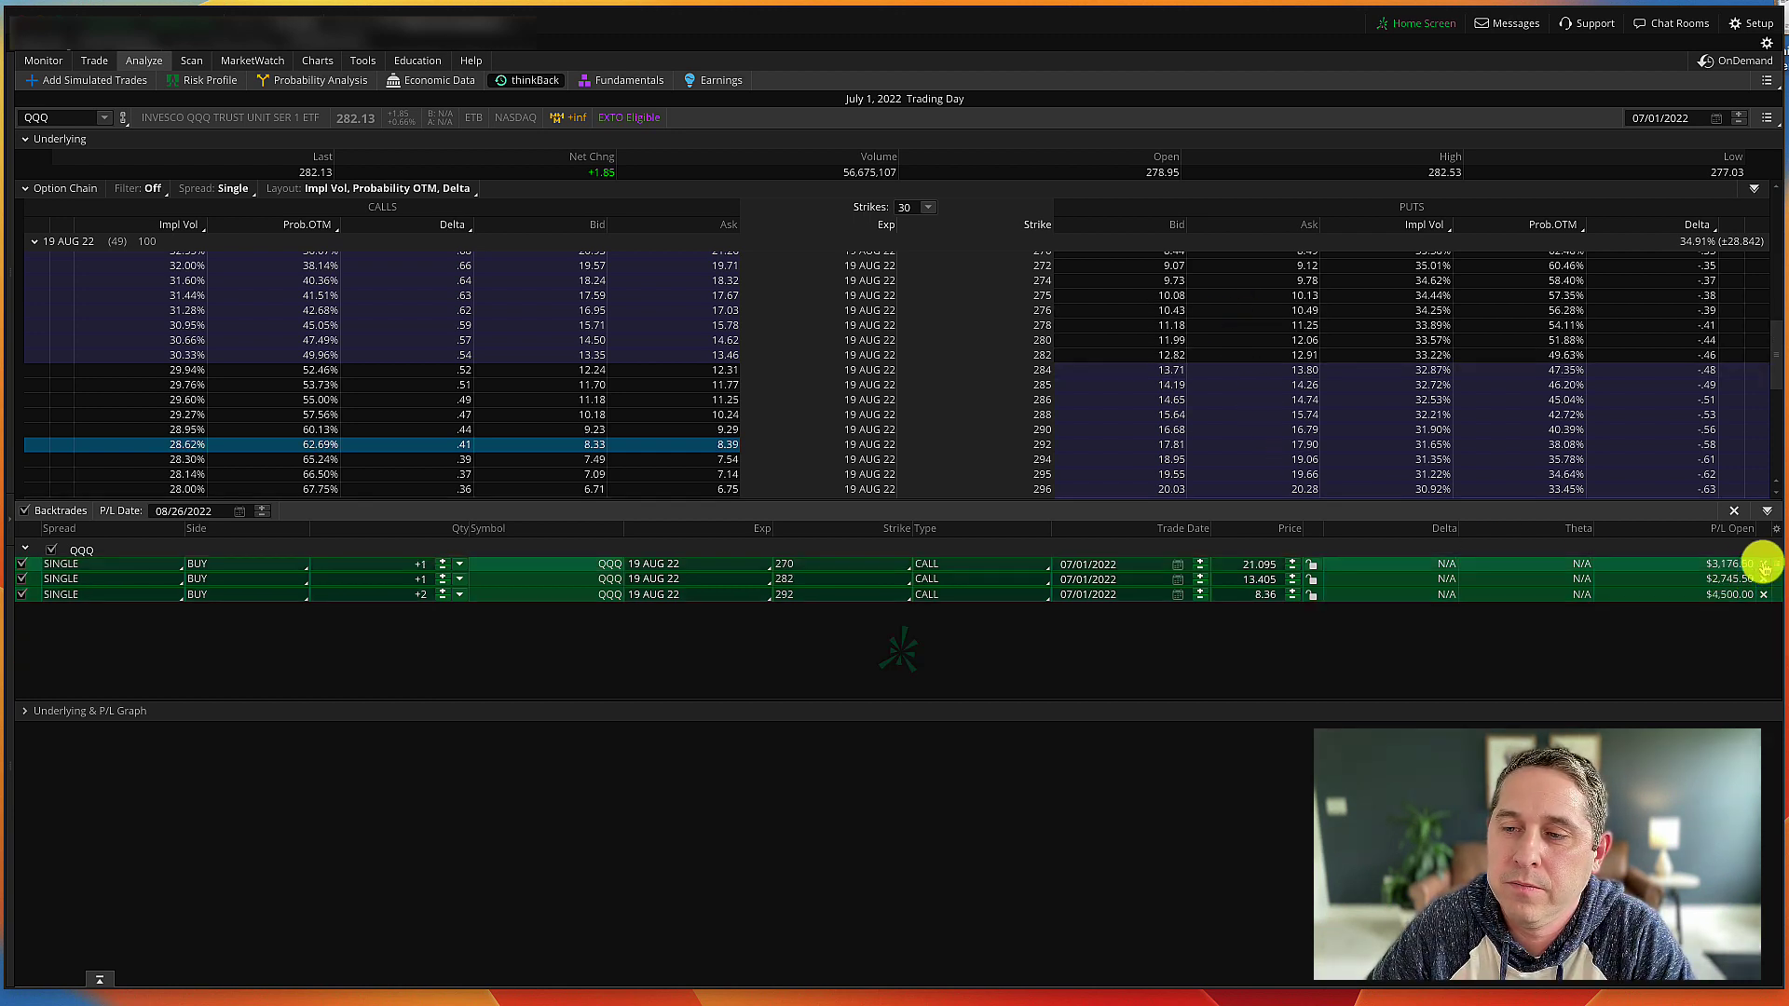
click(1764, 563)
click(1763, 563)
click(1764, 564)
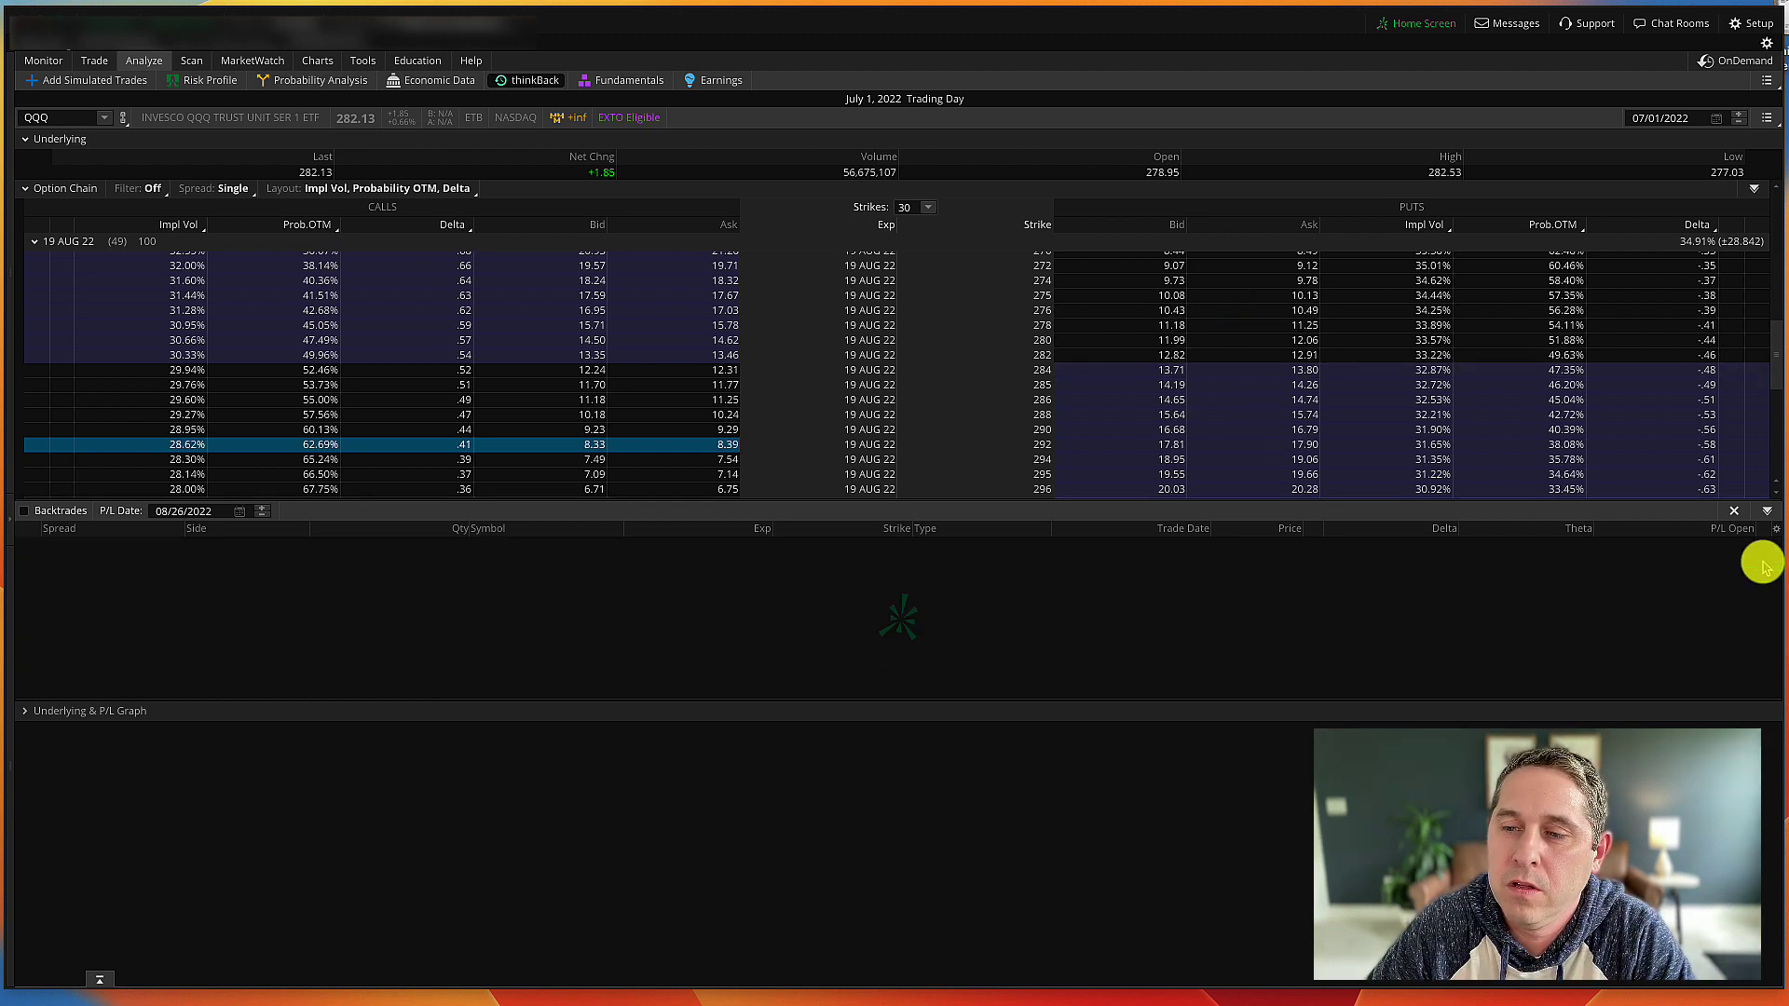
- Check the moving average crossover on the QQQ chart, and set the thinkBack date to 08/25/2022
click(316, 59)
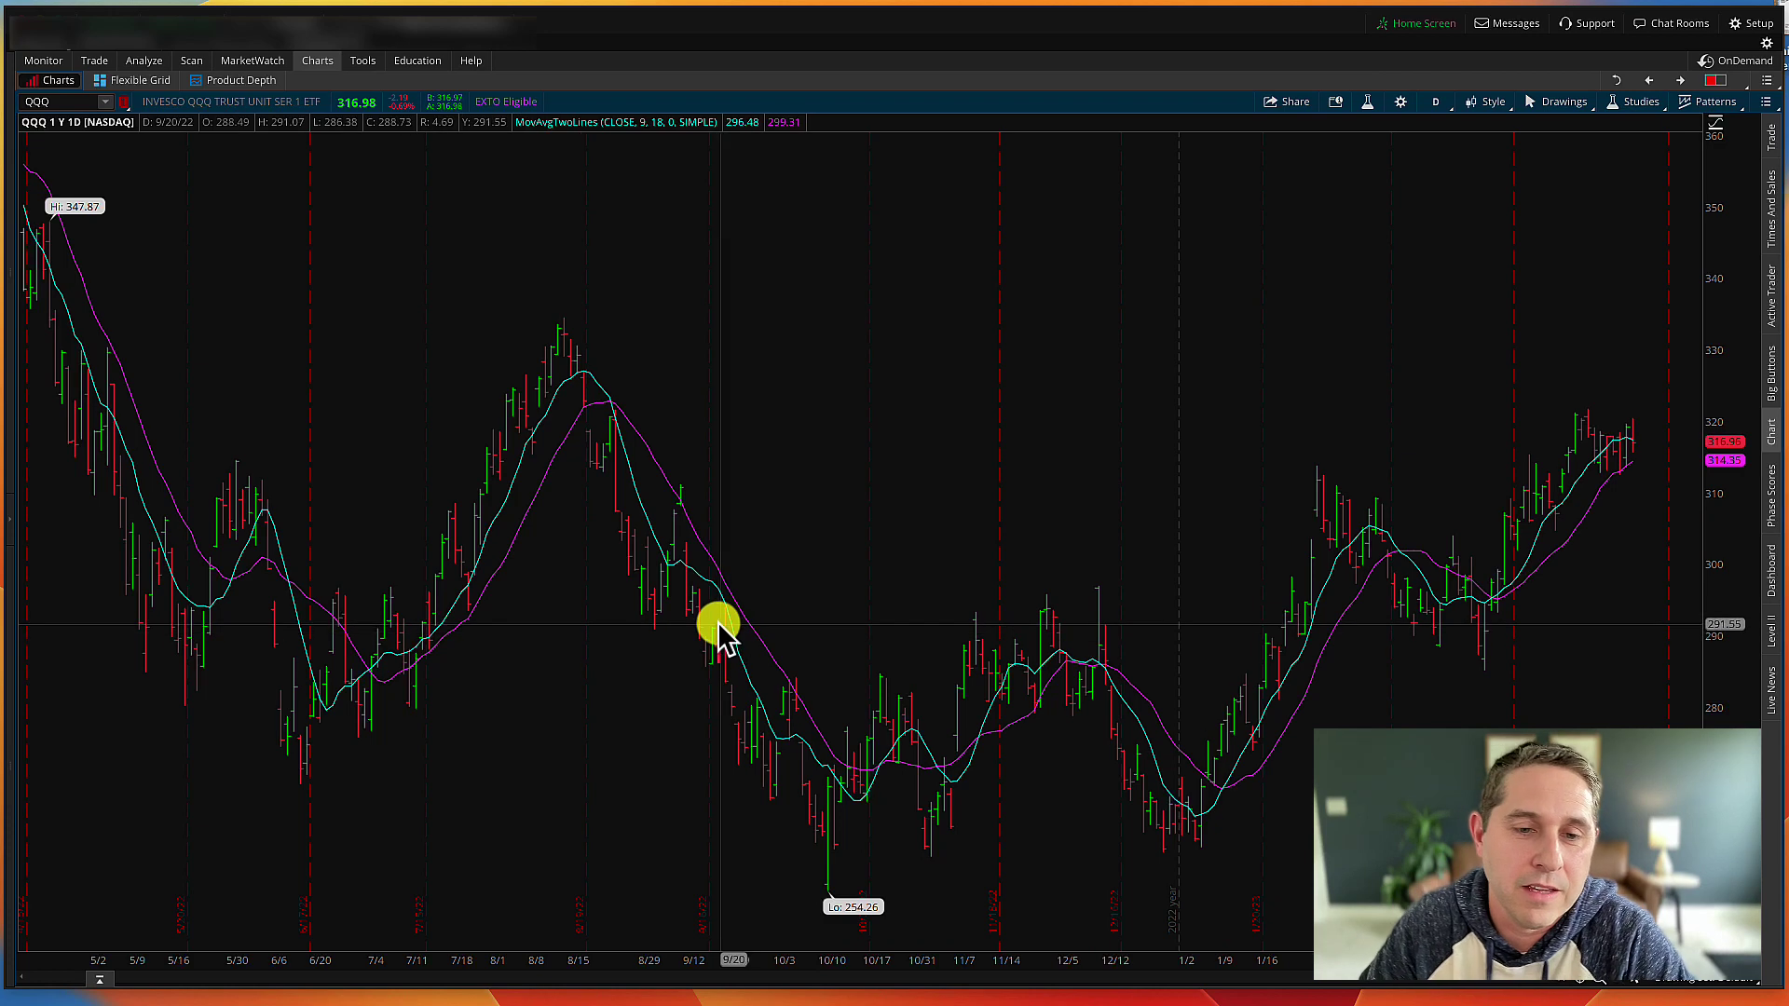
click(149, 60)
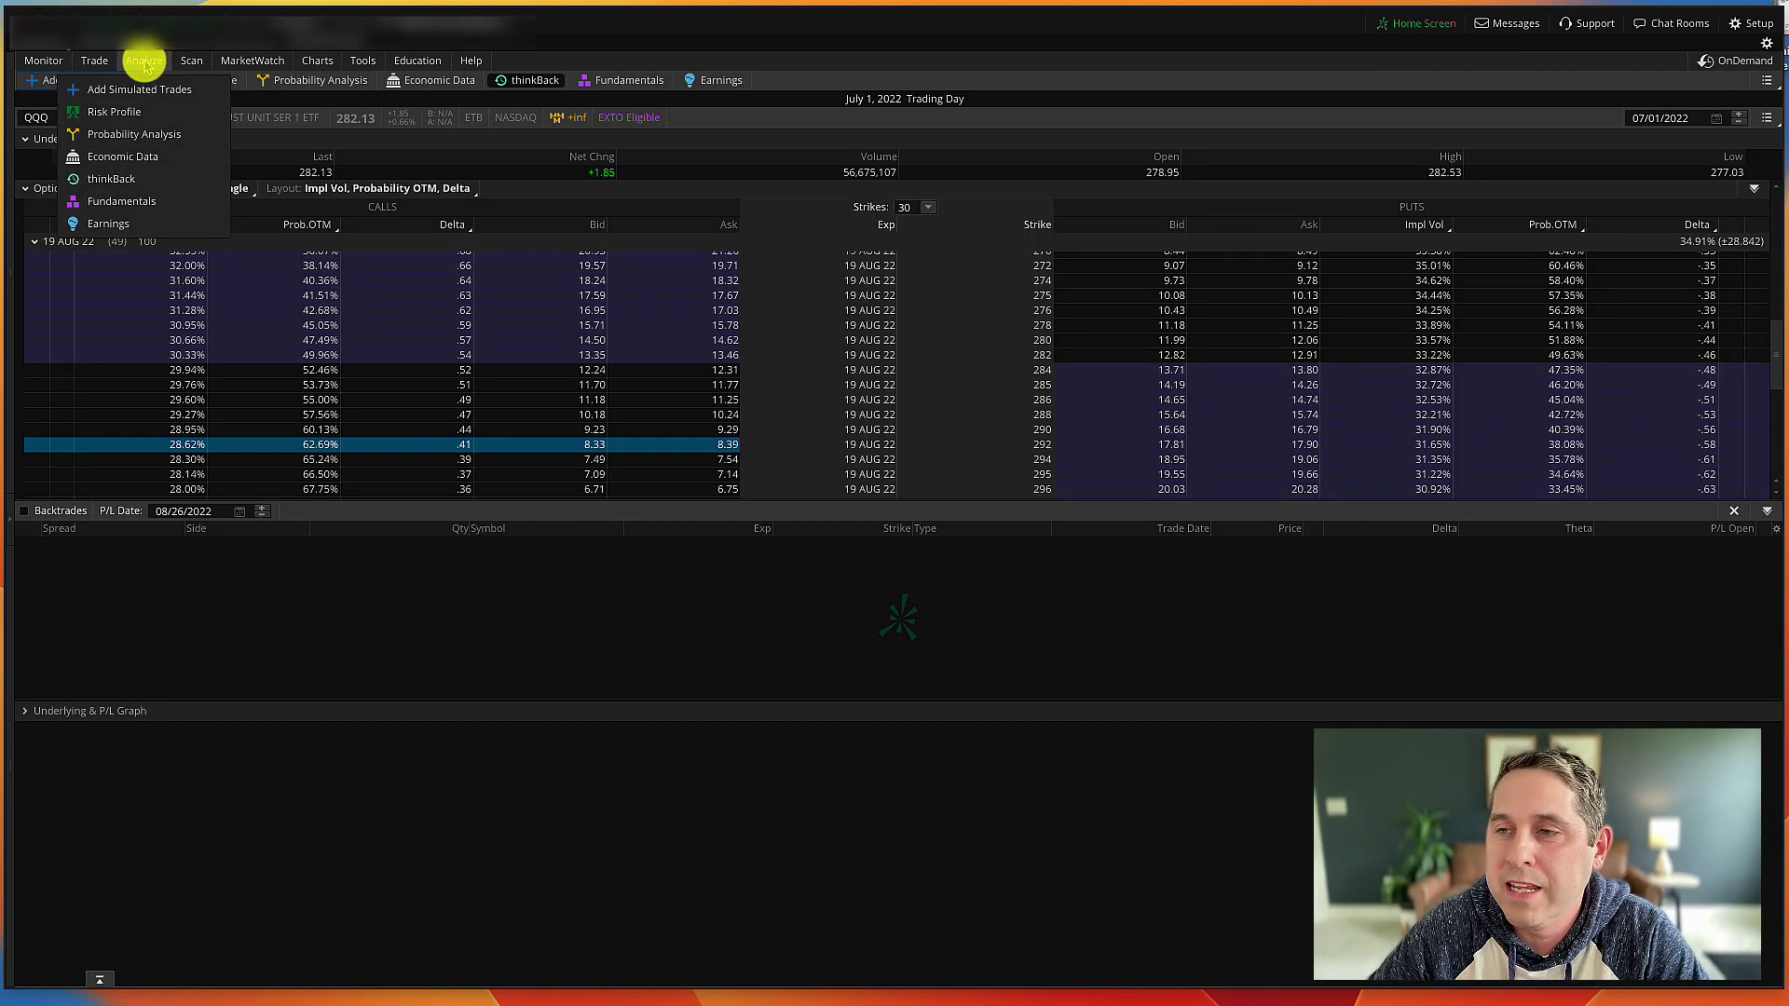
click(1715, 117)
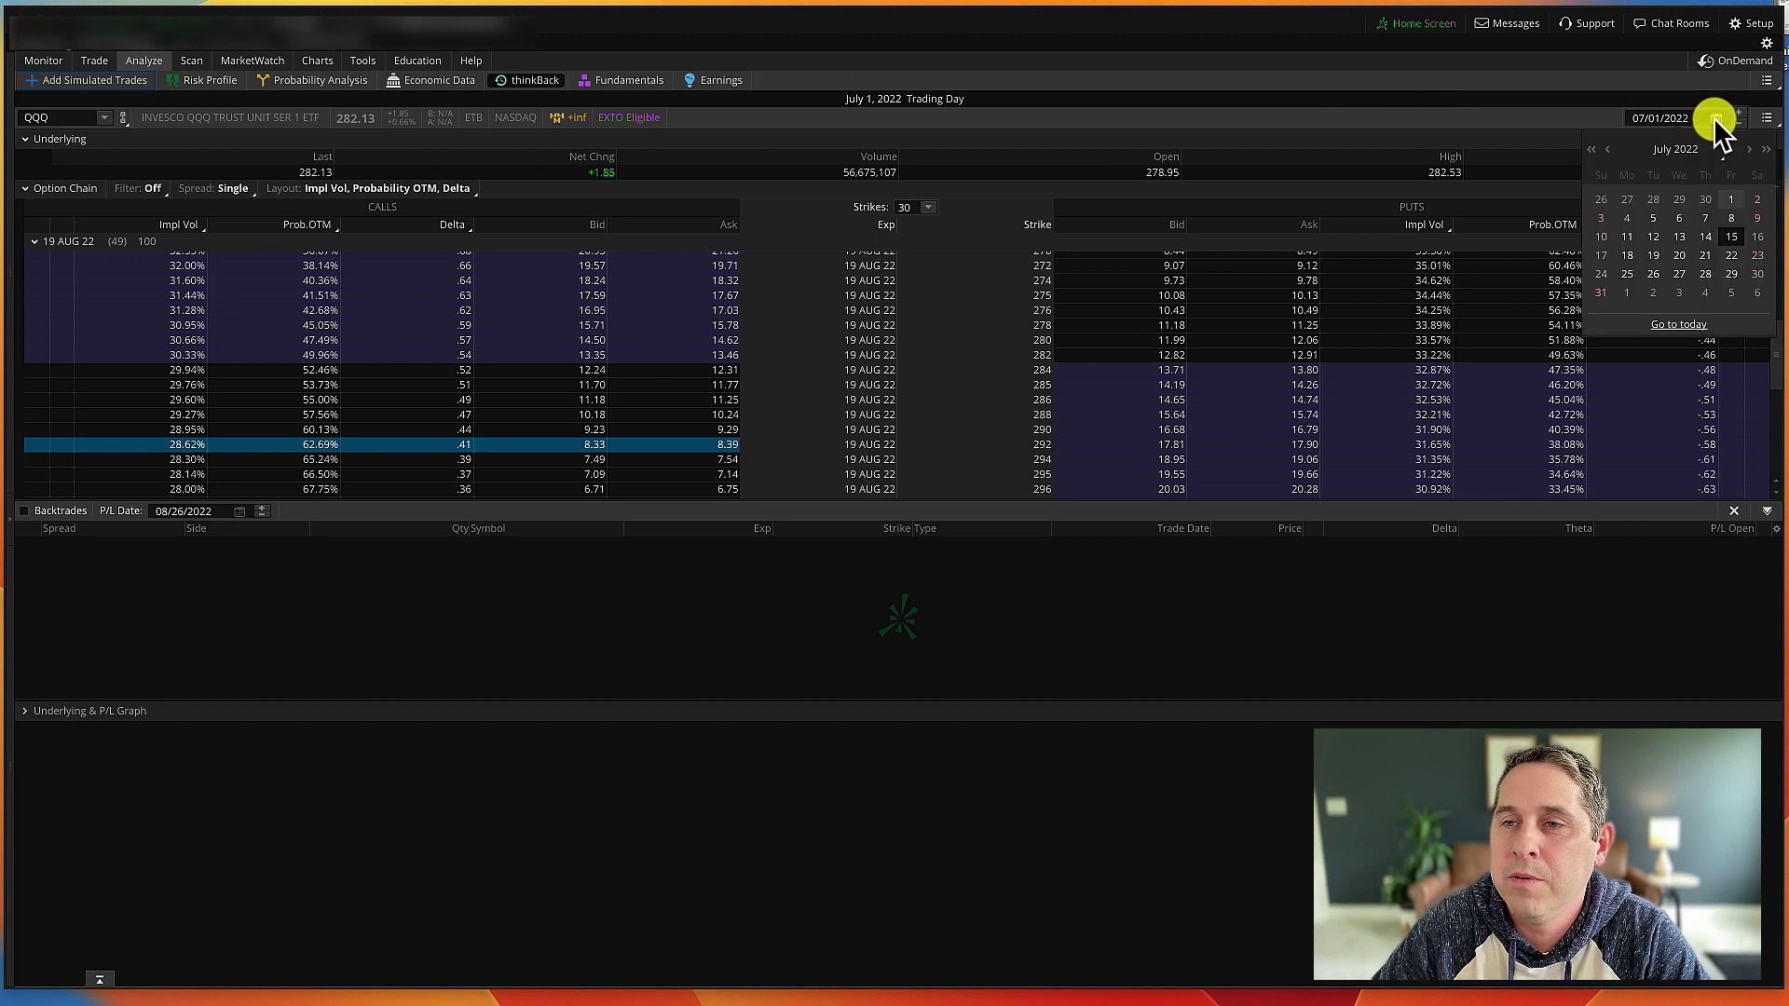
click(1748, 149)
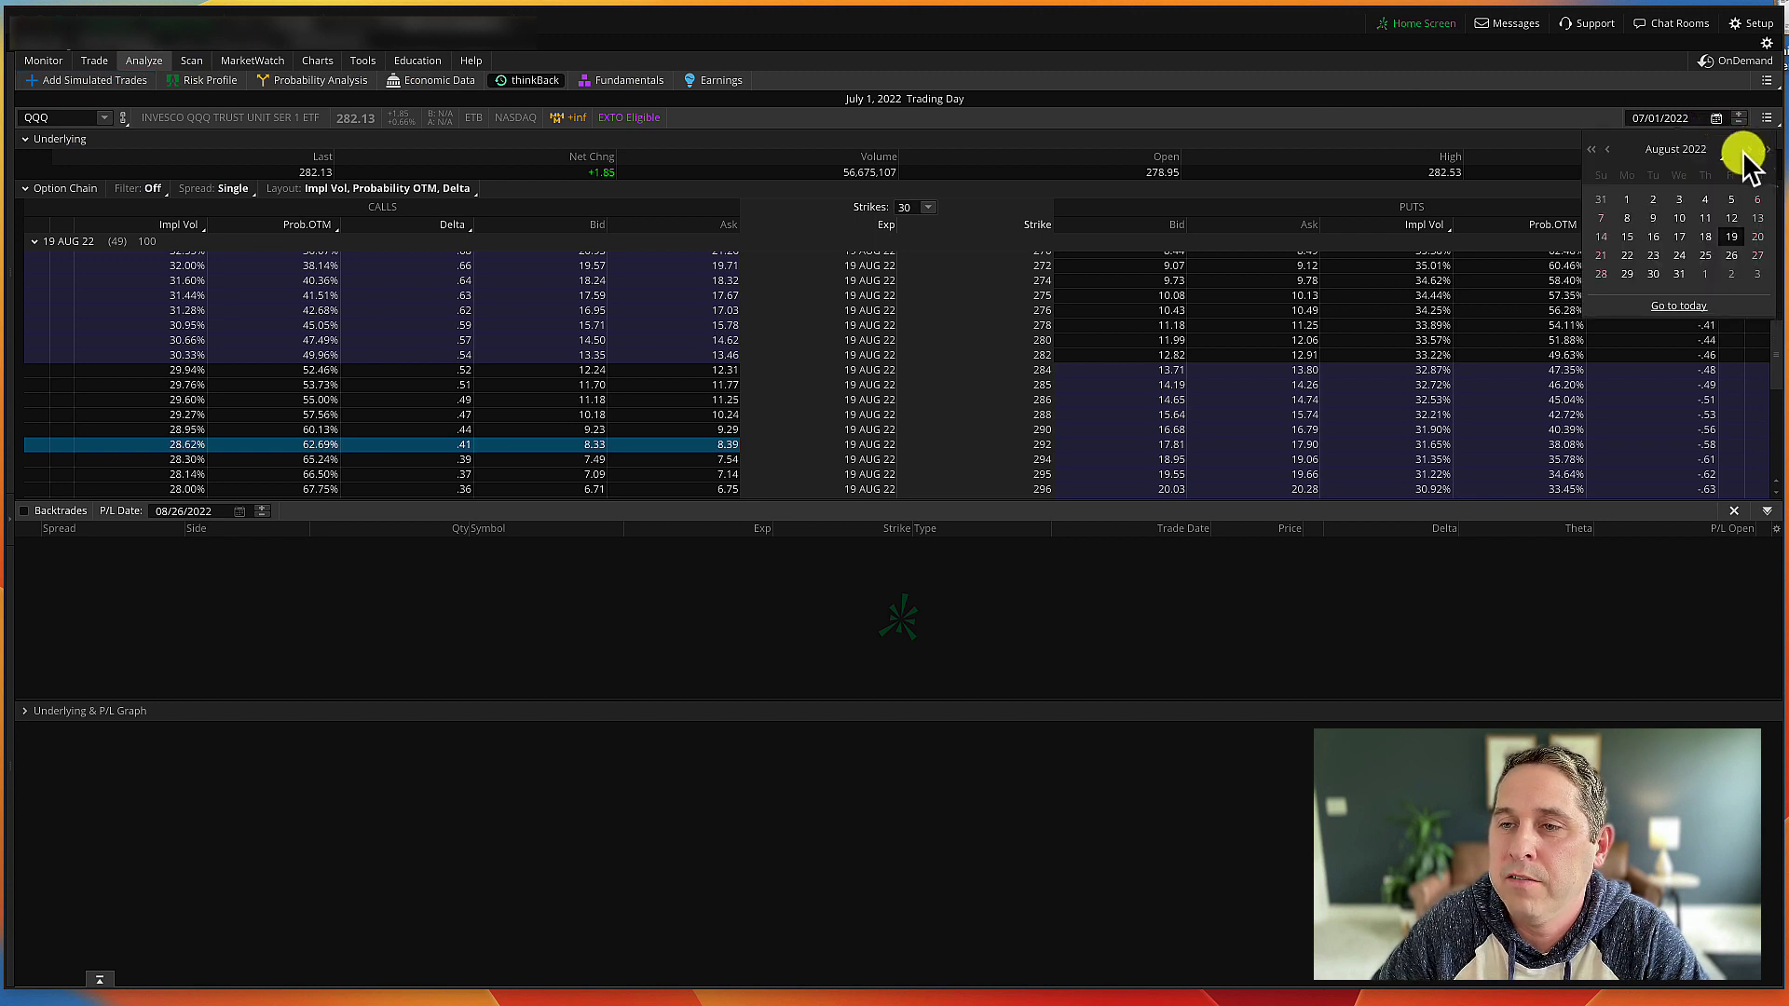
click(1708, 254)
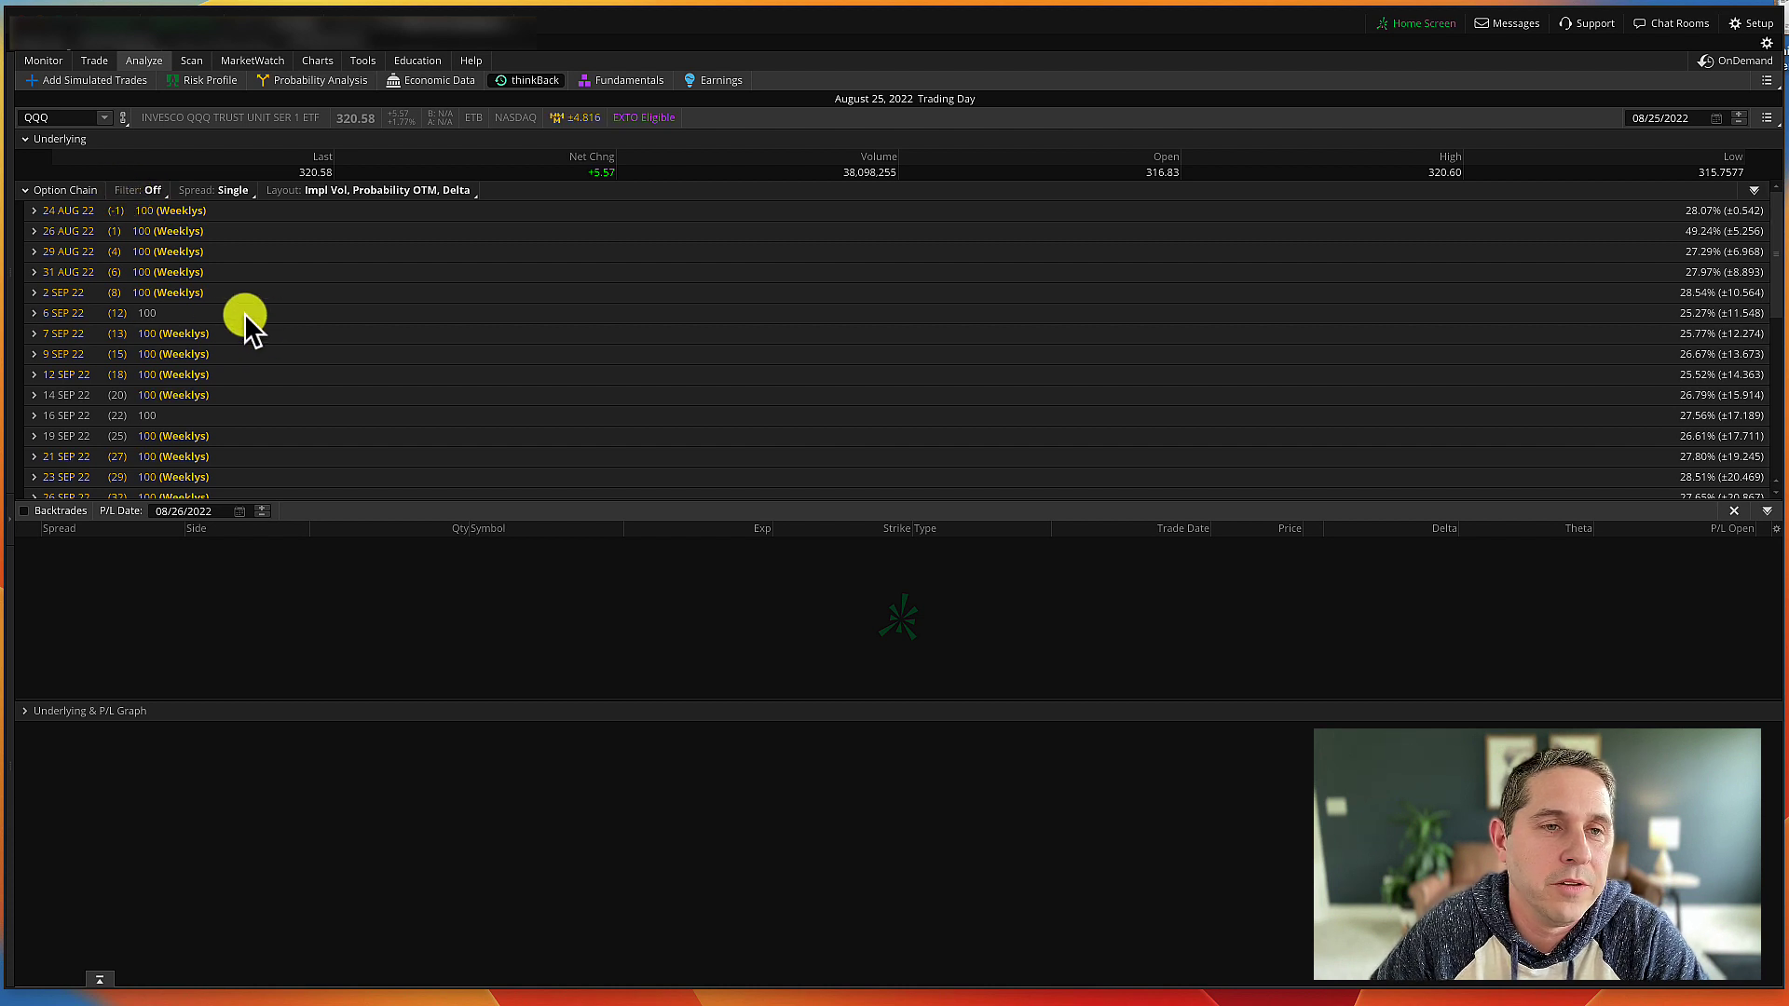
- Expand the 16 SEP 22 option chain and add a sold 325/330 call vertical to the backtrades
scroll(187, 310, down, 3)
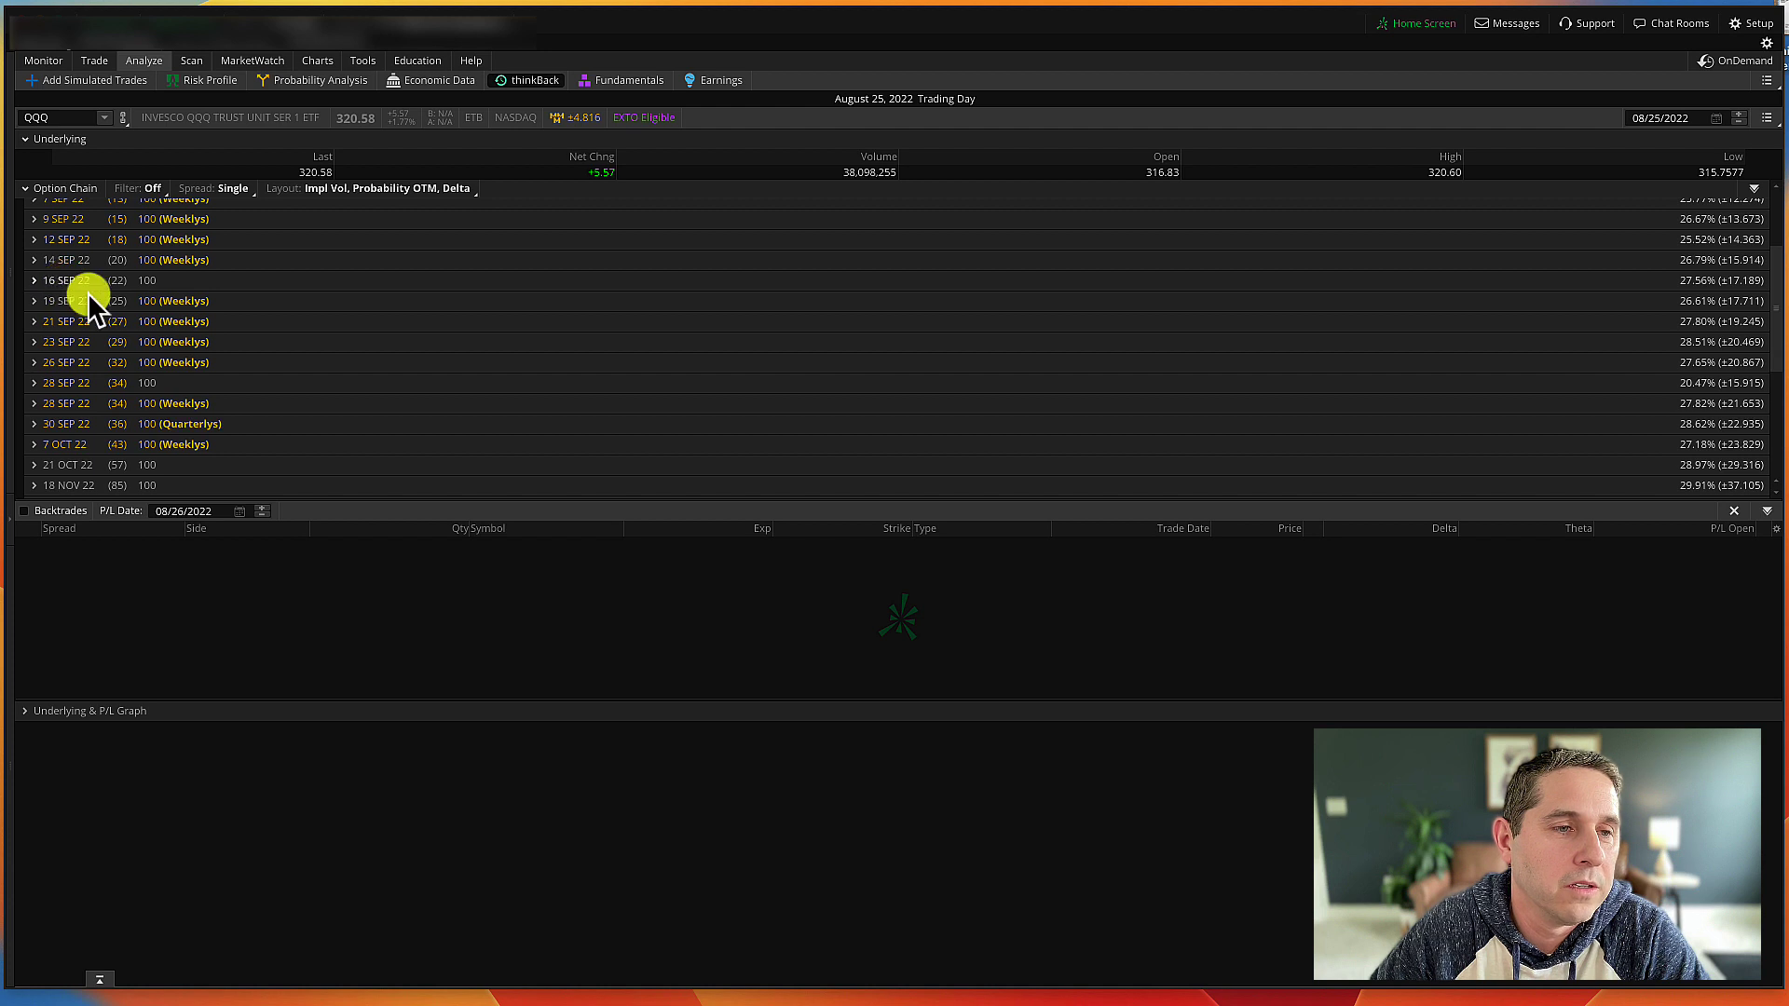
click(34, 279)
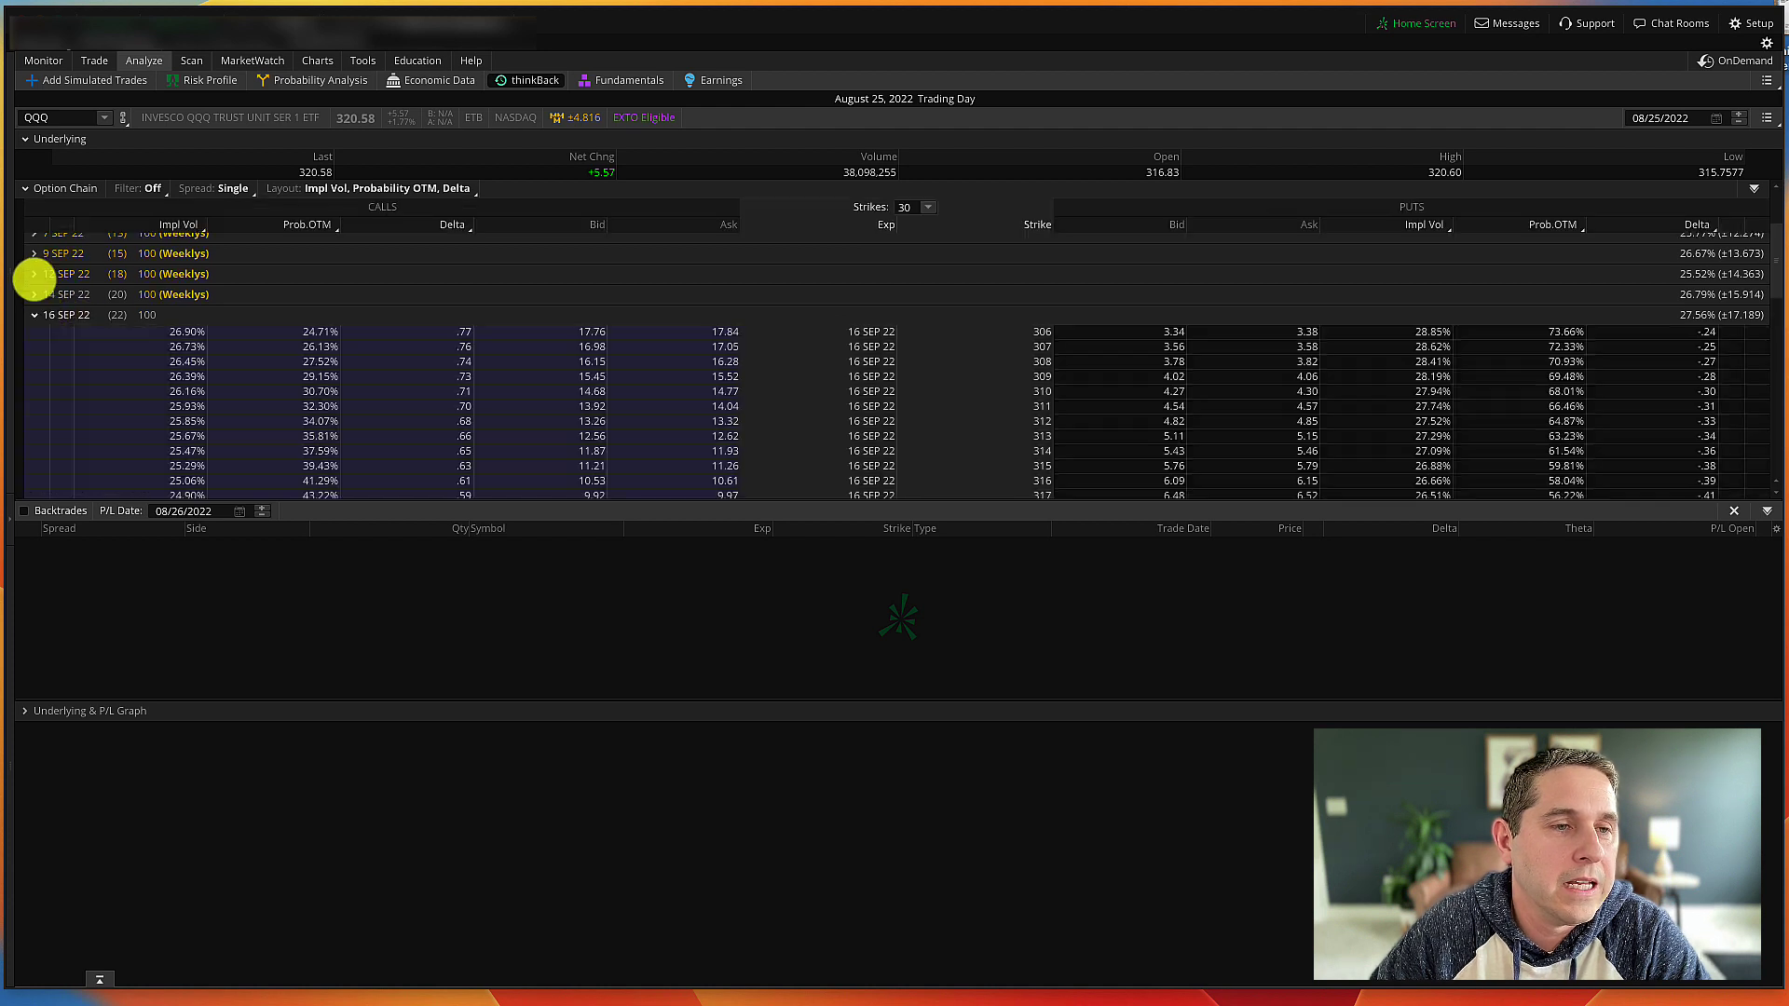
scroll(734, 384, down, 4)
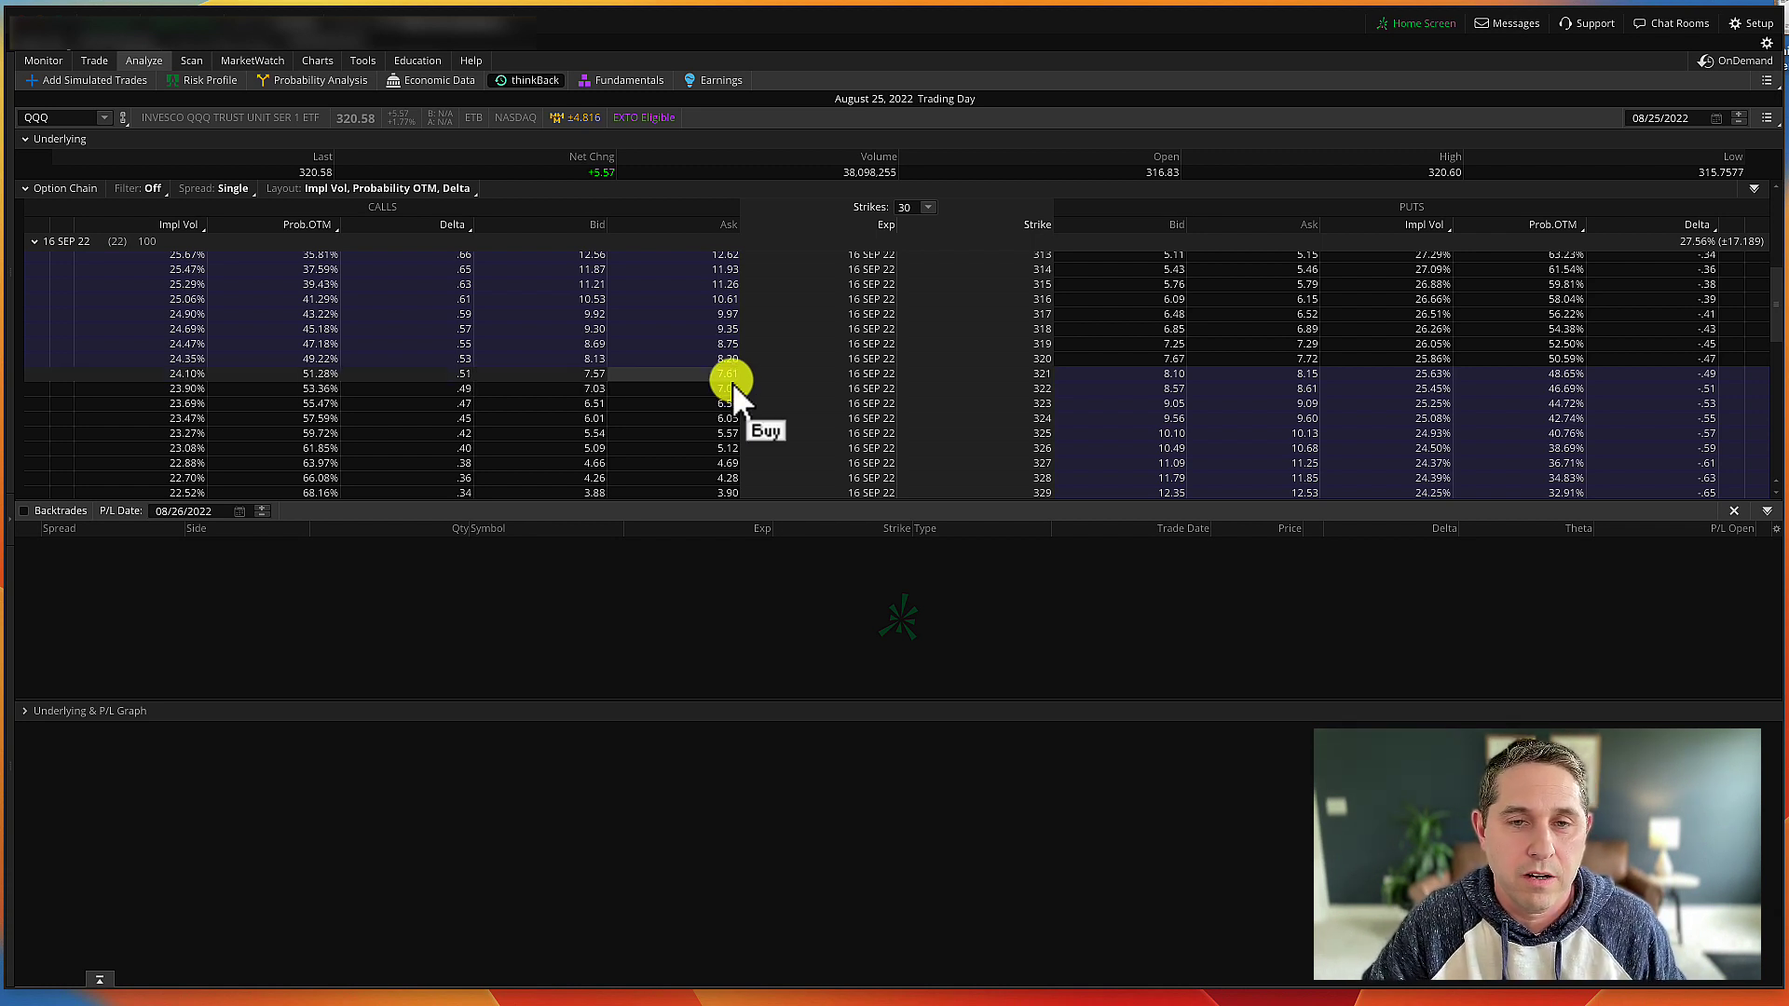
scroll(732, 383, down, 1)
scroll(659, 395, down, 1)
scroll(652, 401, down, 1)
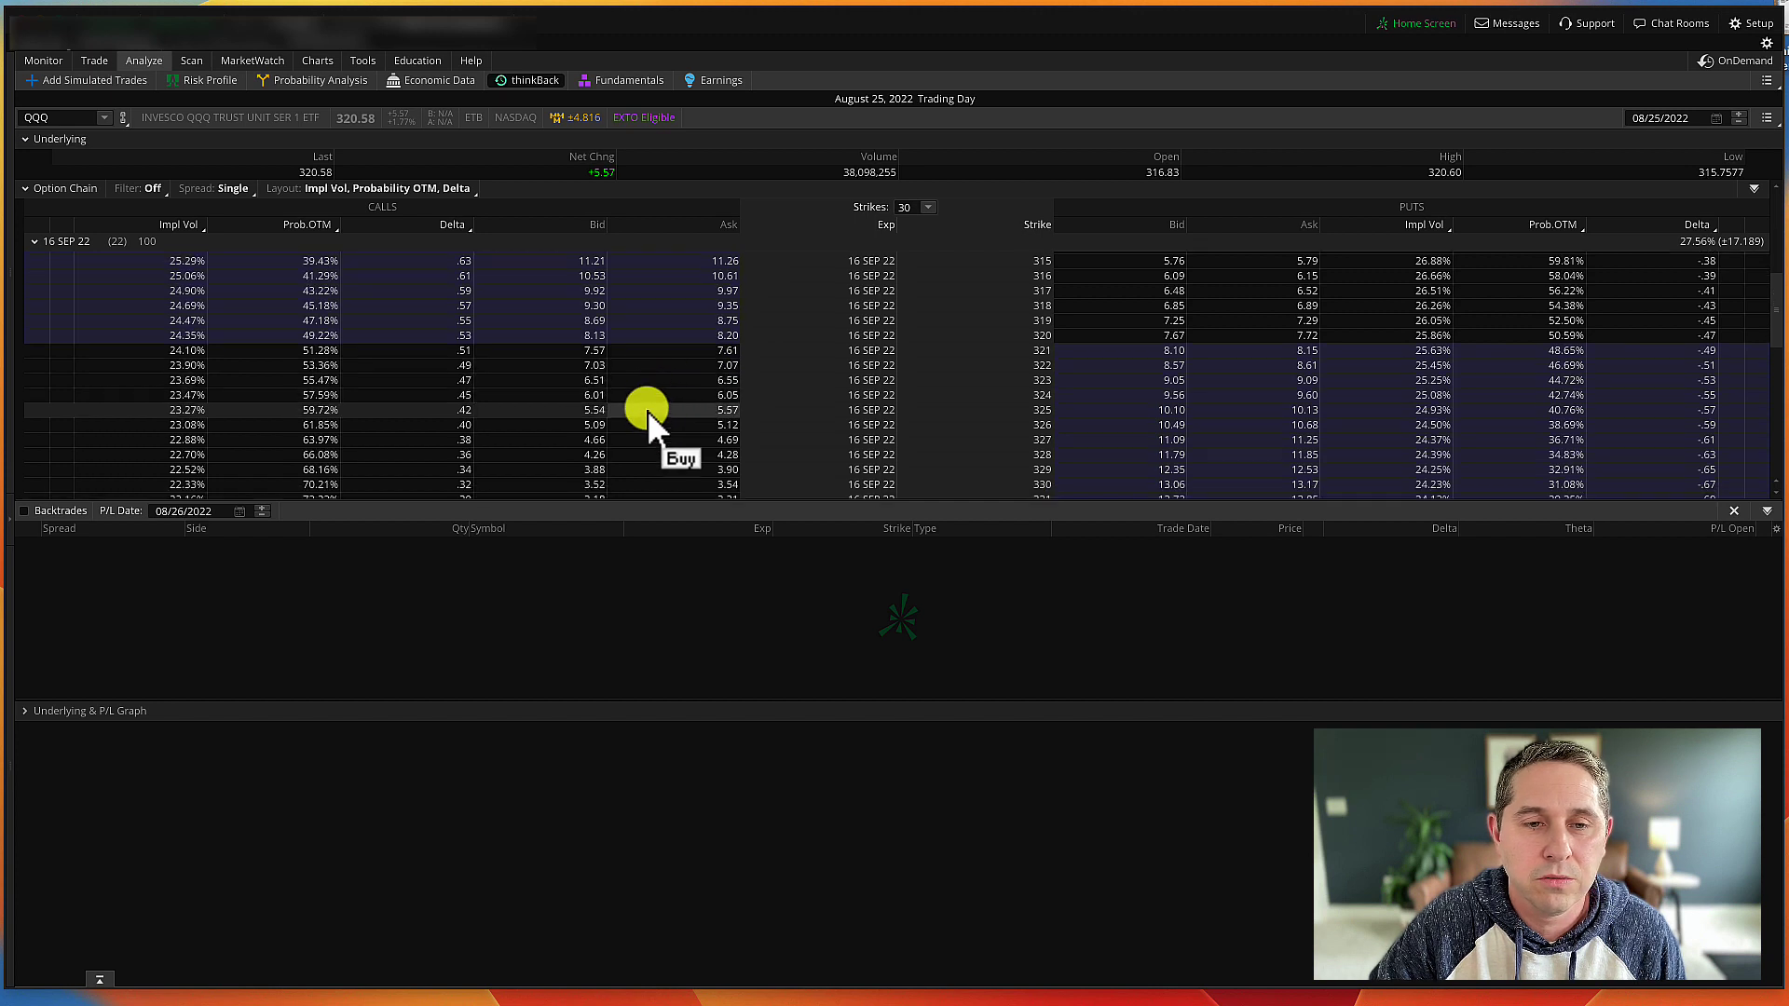
click(593, 410)
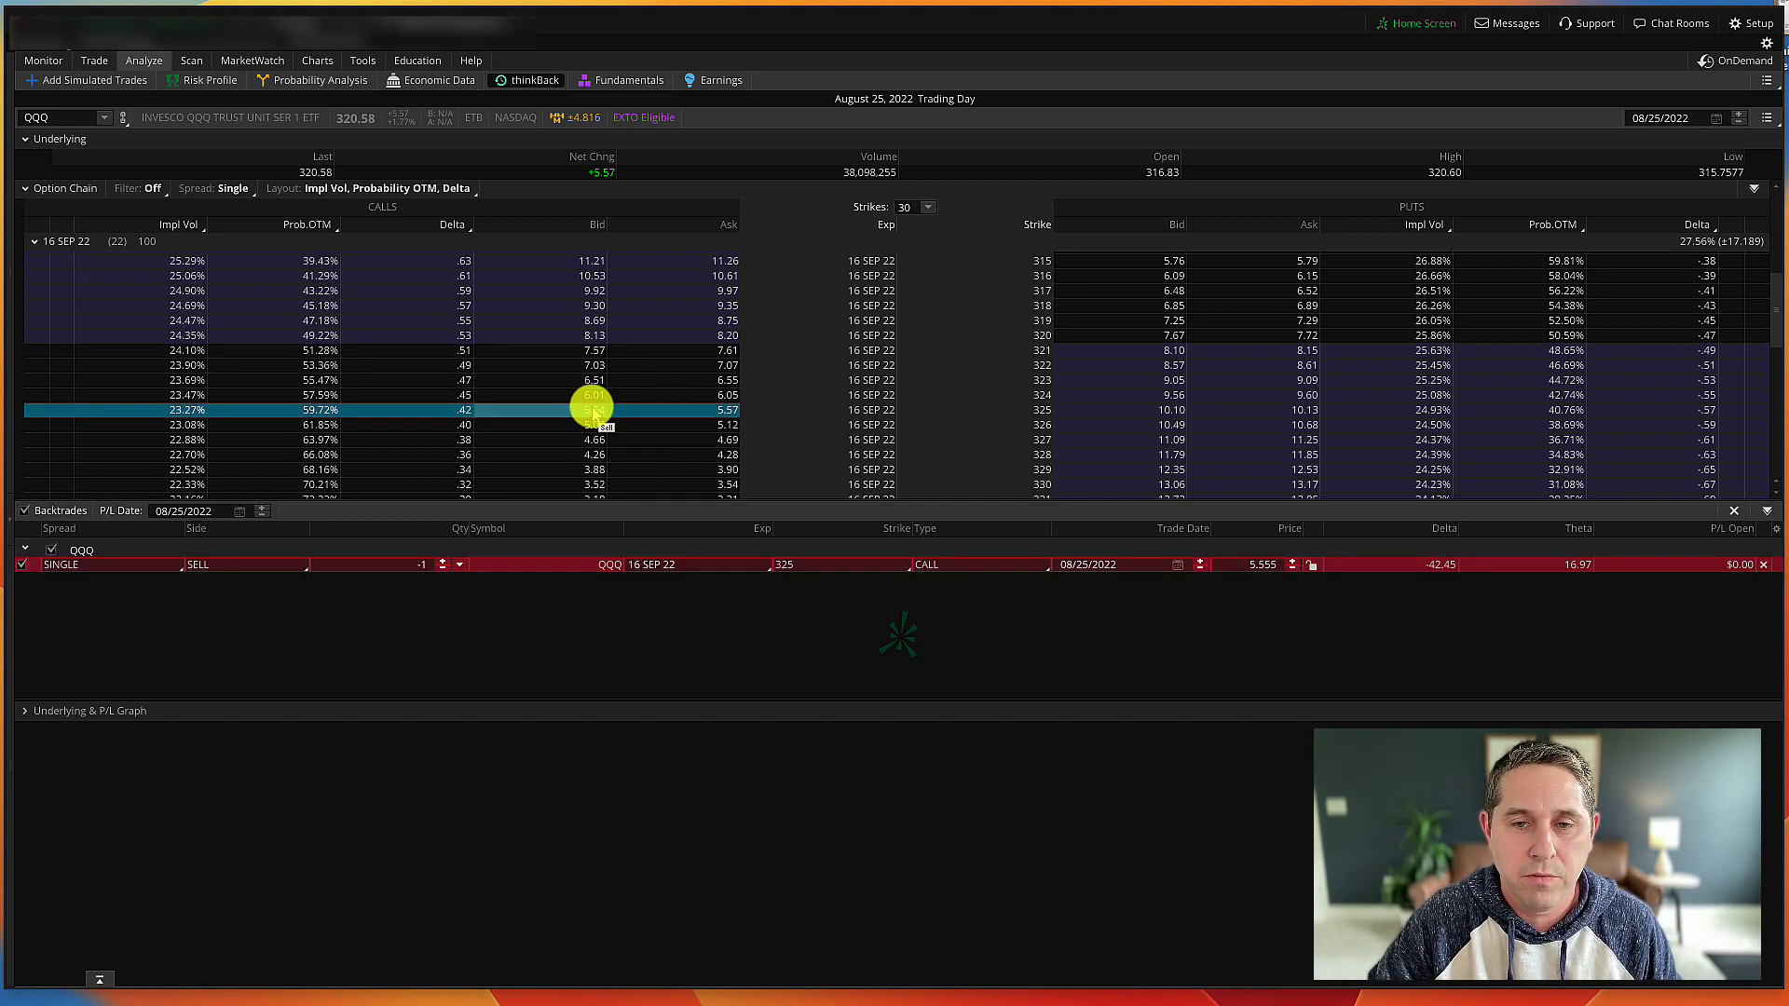
click(725, 485)
scroll(724, 485, down, 1)
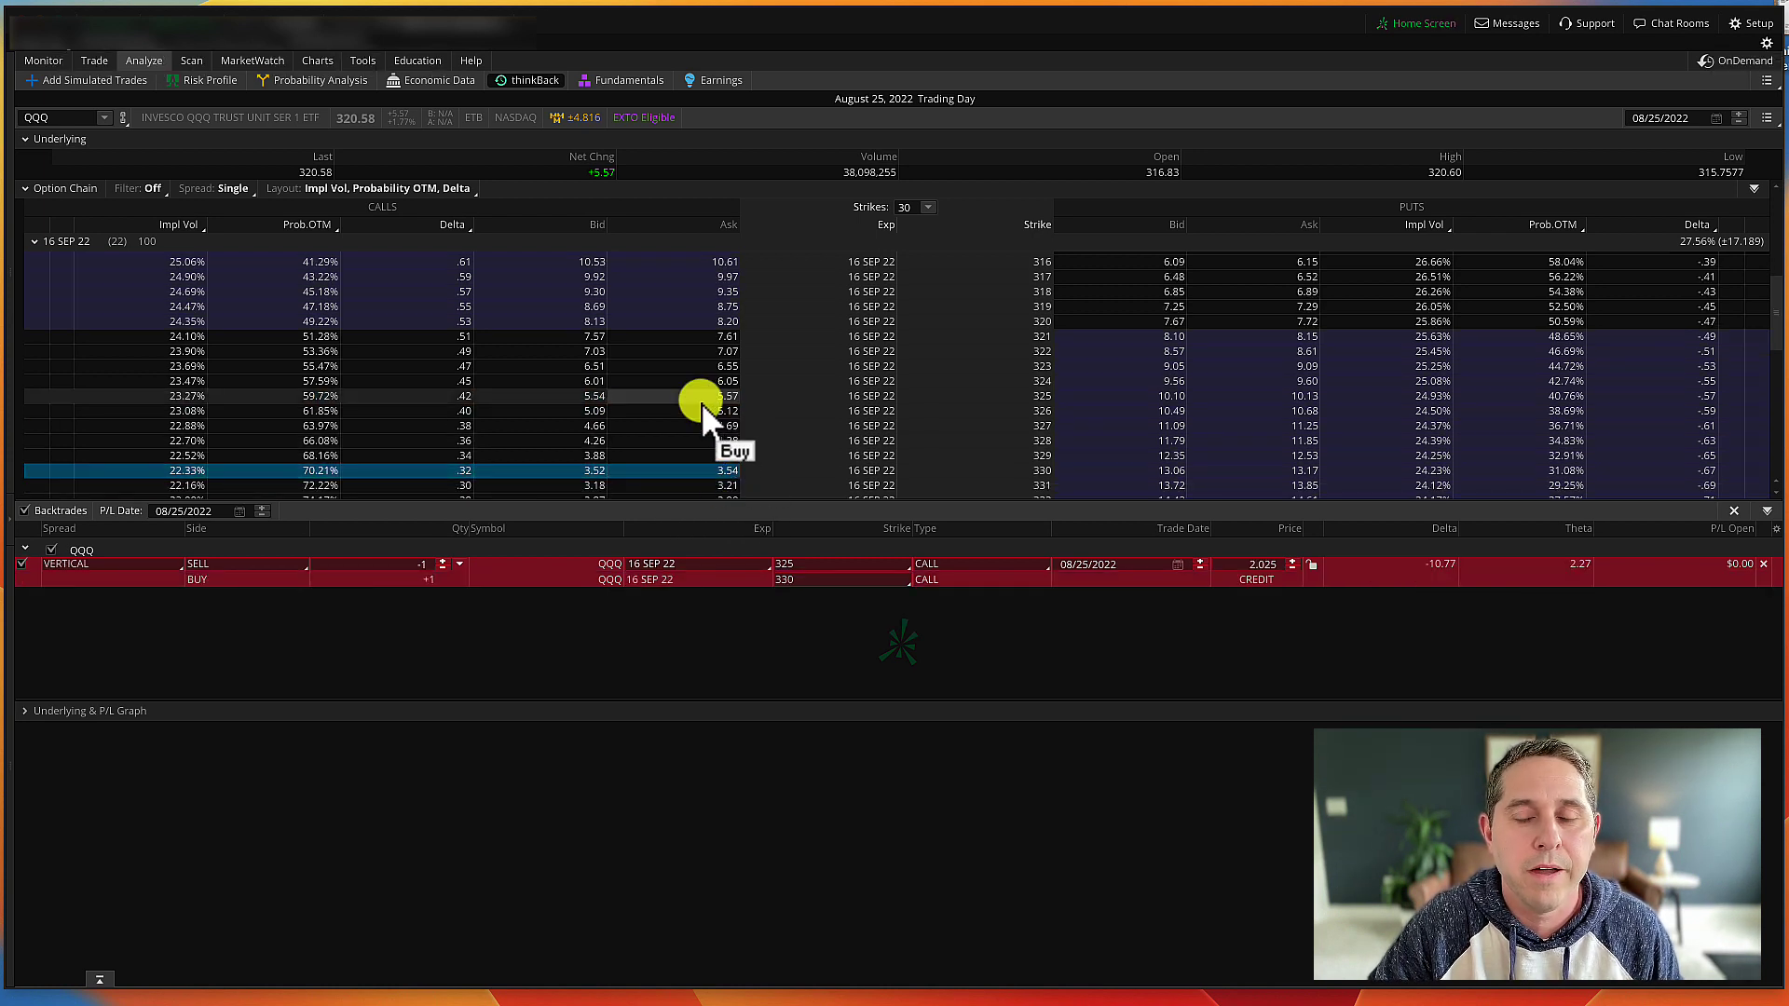
- Add a bought 16 SEP 22 put vertical with a 322 long strike and a 318 short strike
scroll(702, 403, up, 3)
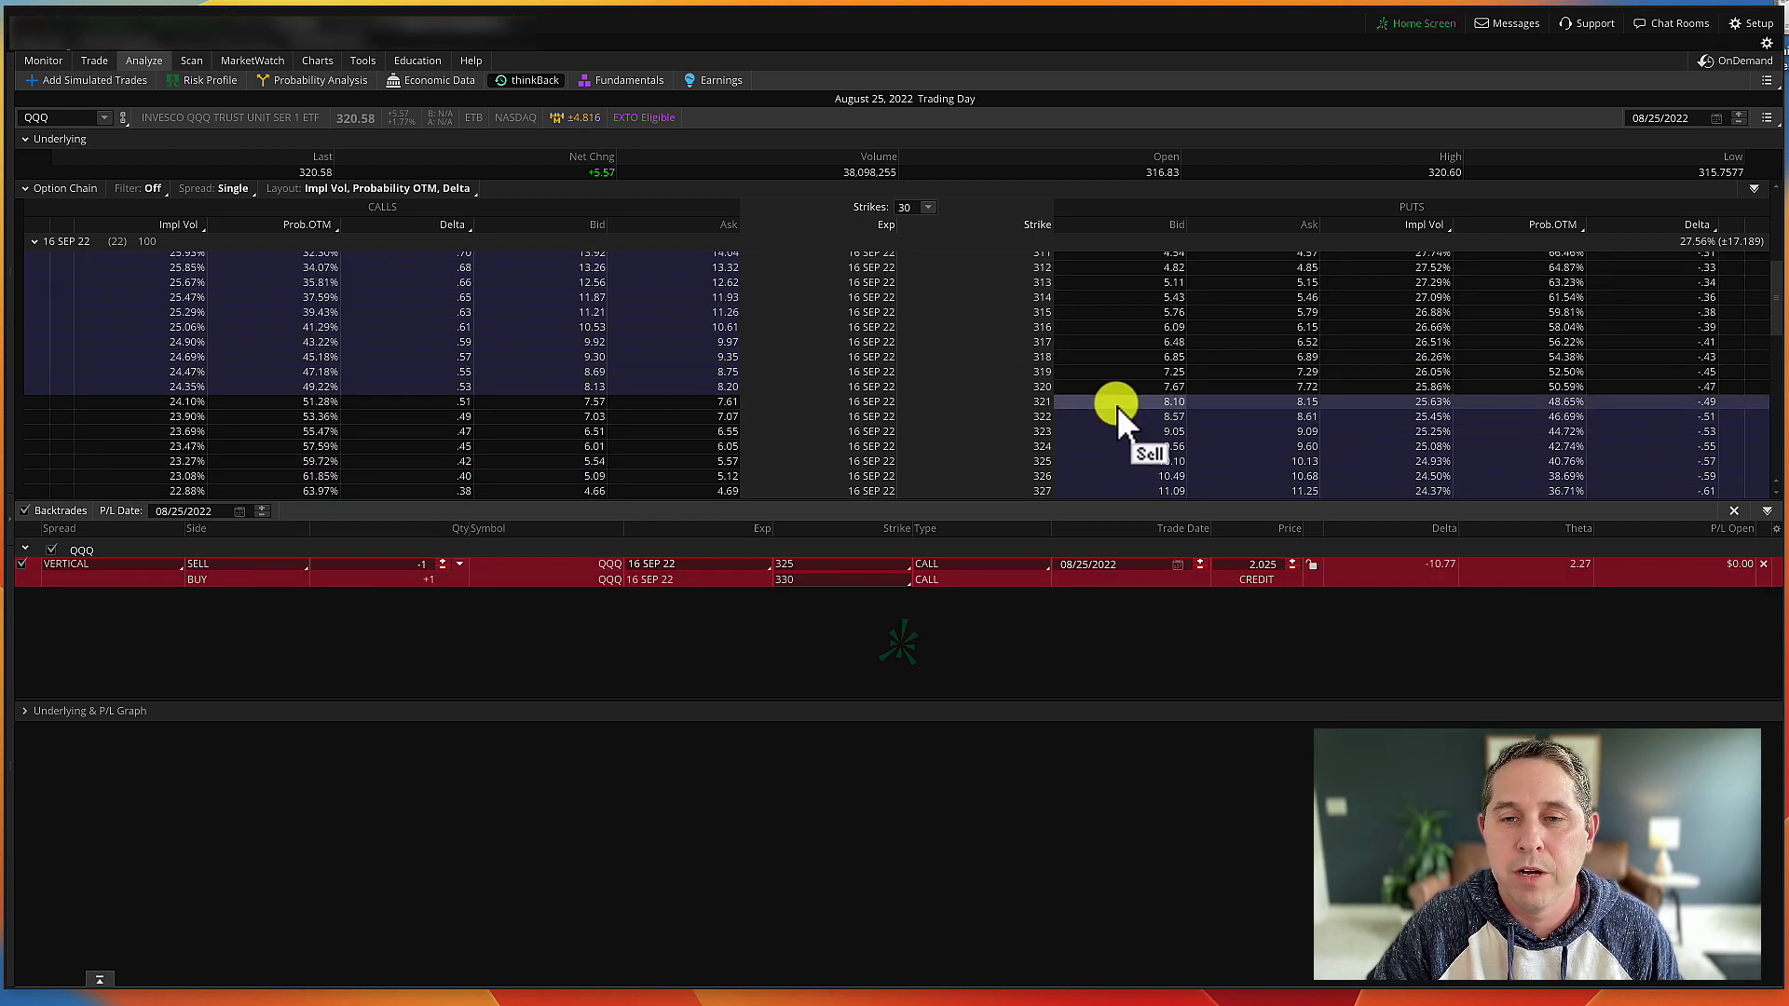
right_click(1170, 415)
mouse_move(1207, 436)
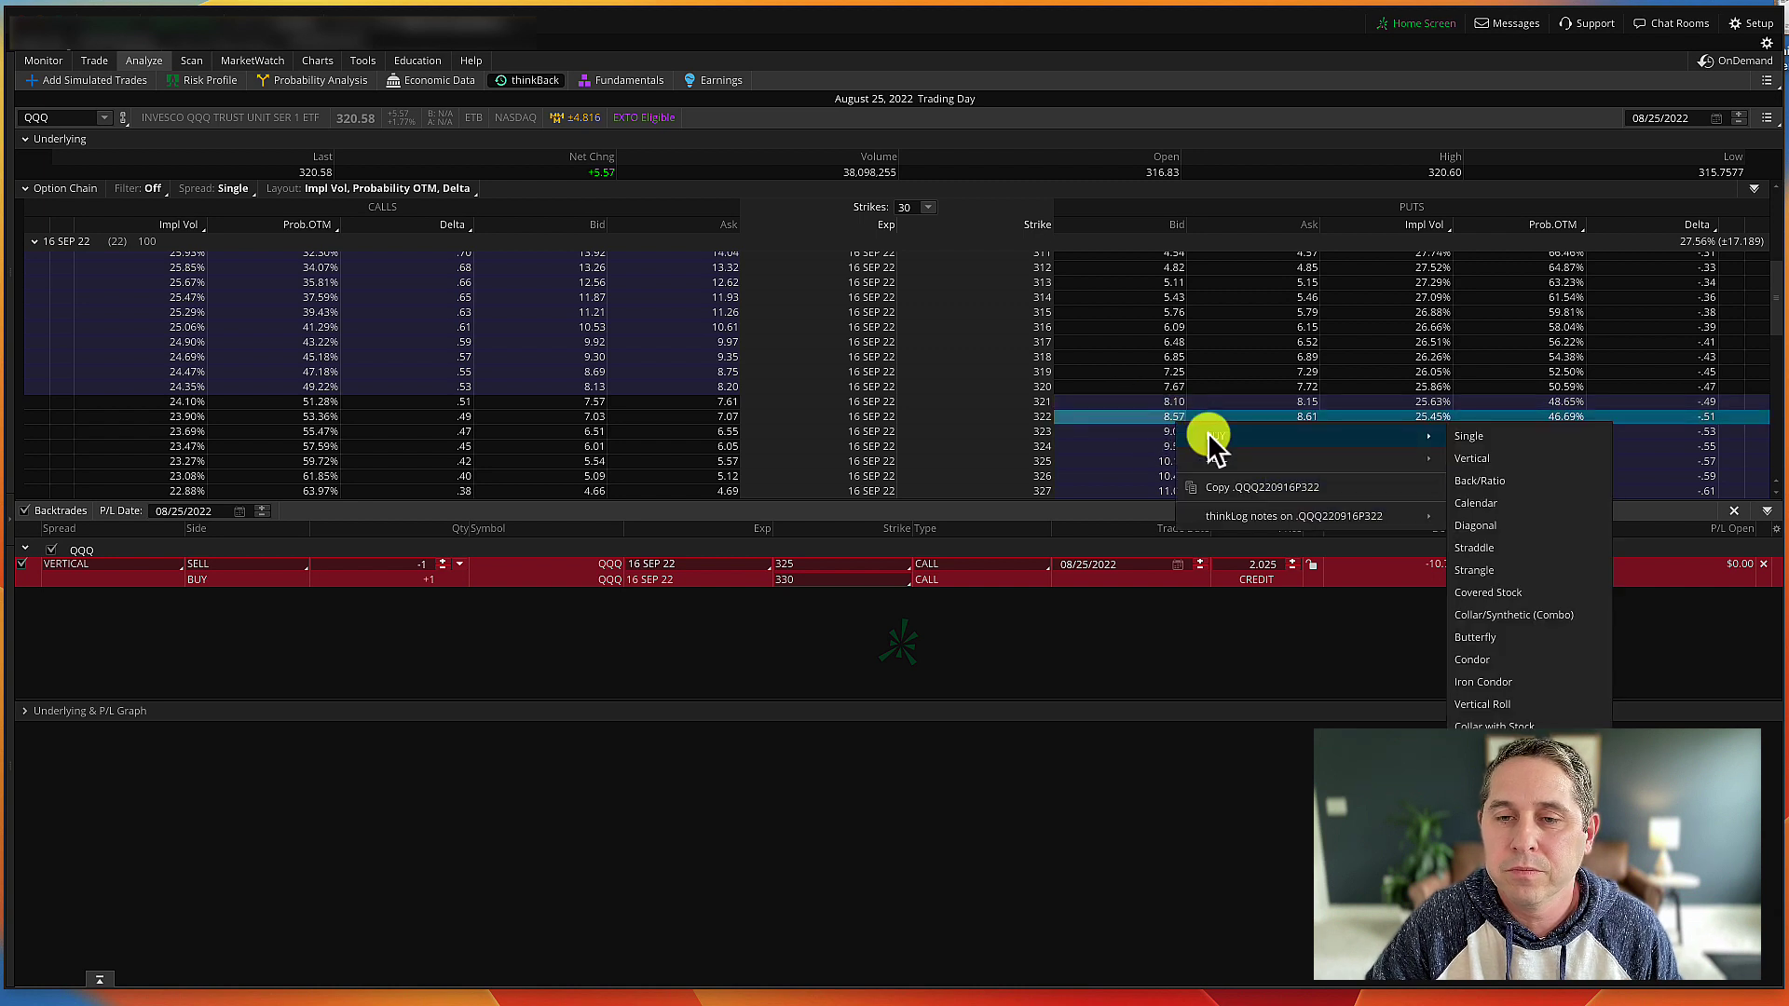
click(1468, 456)
click(866, 609)
click(864, 634)
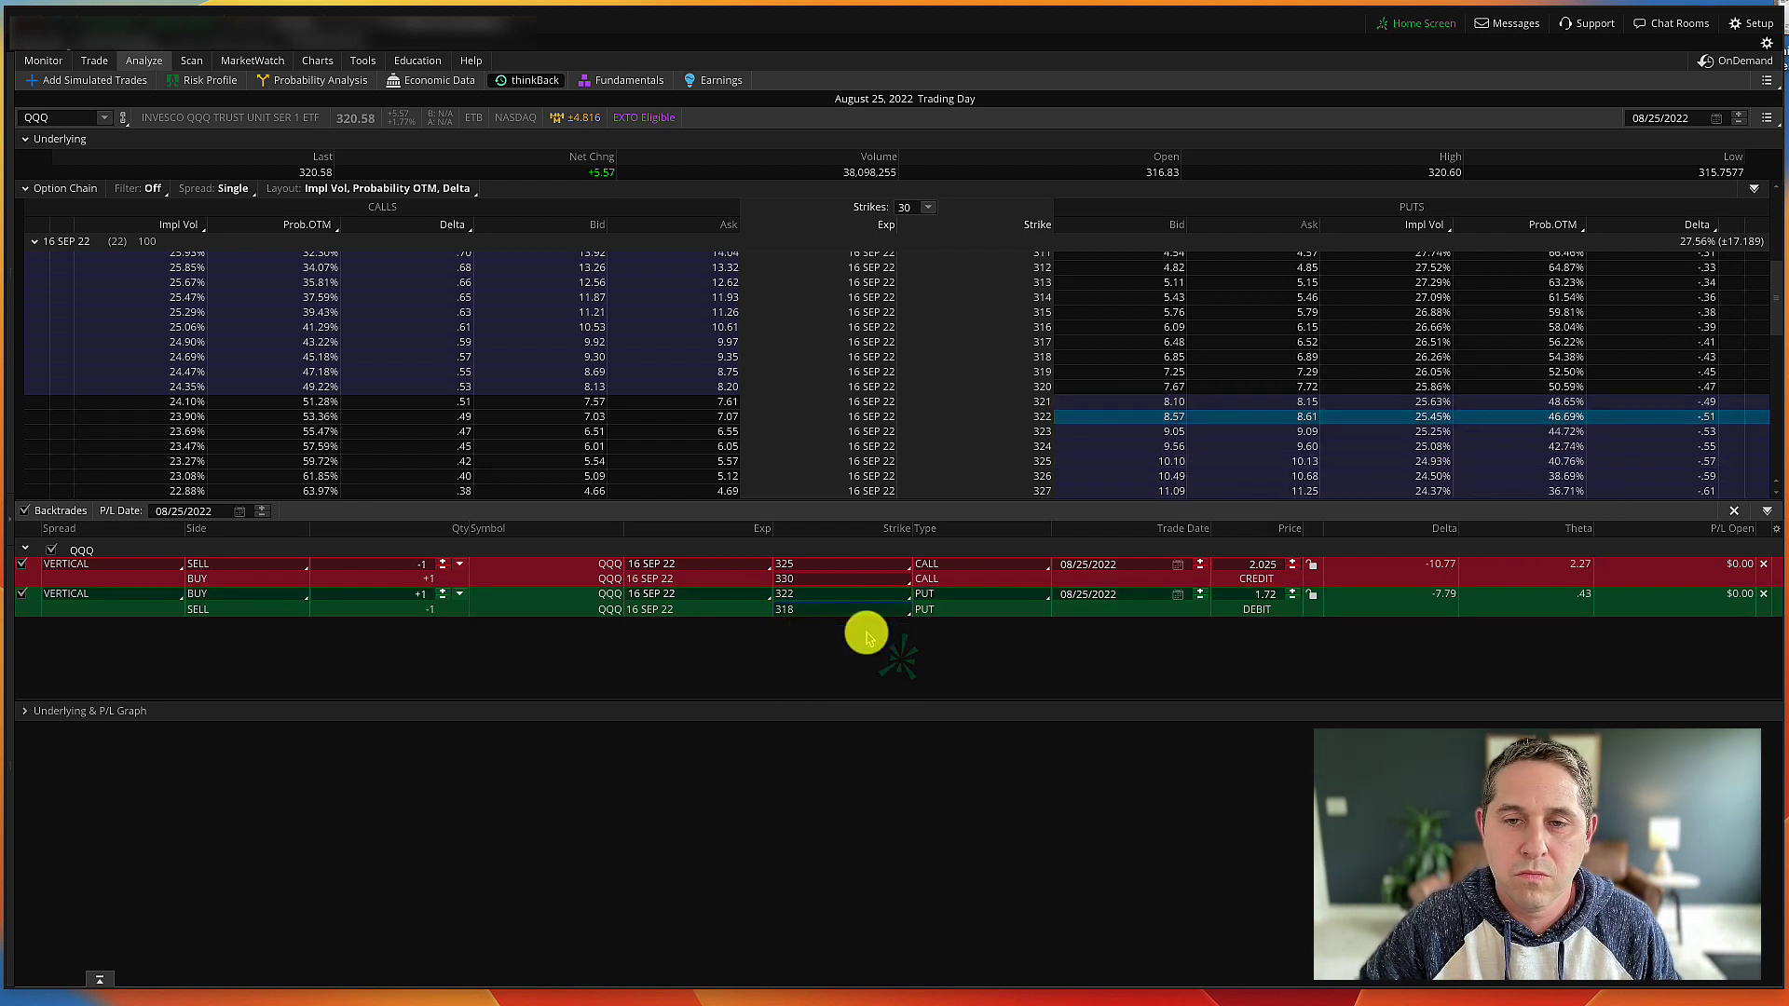
- Change the long leg's strike of the bought put vertical to 323
click(857, 594)
scroll(900, 779, down, 1)
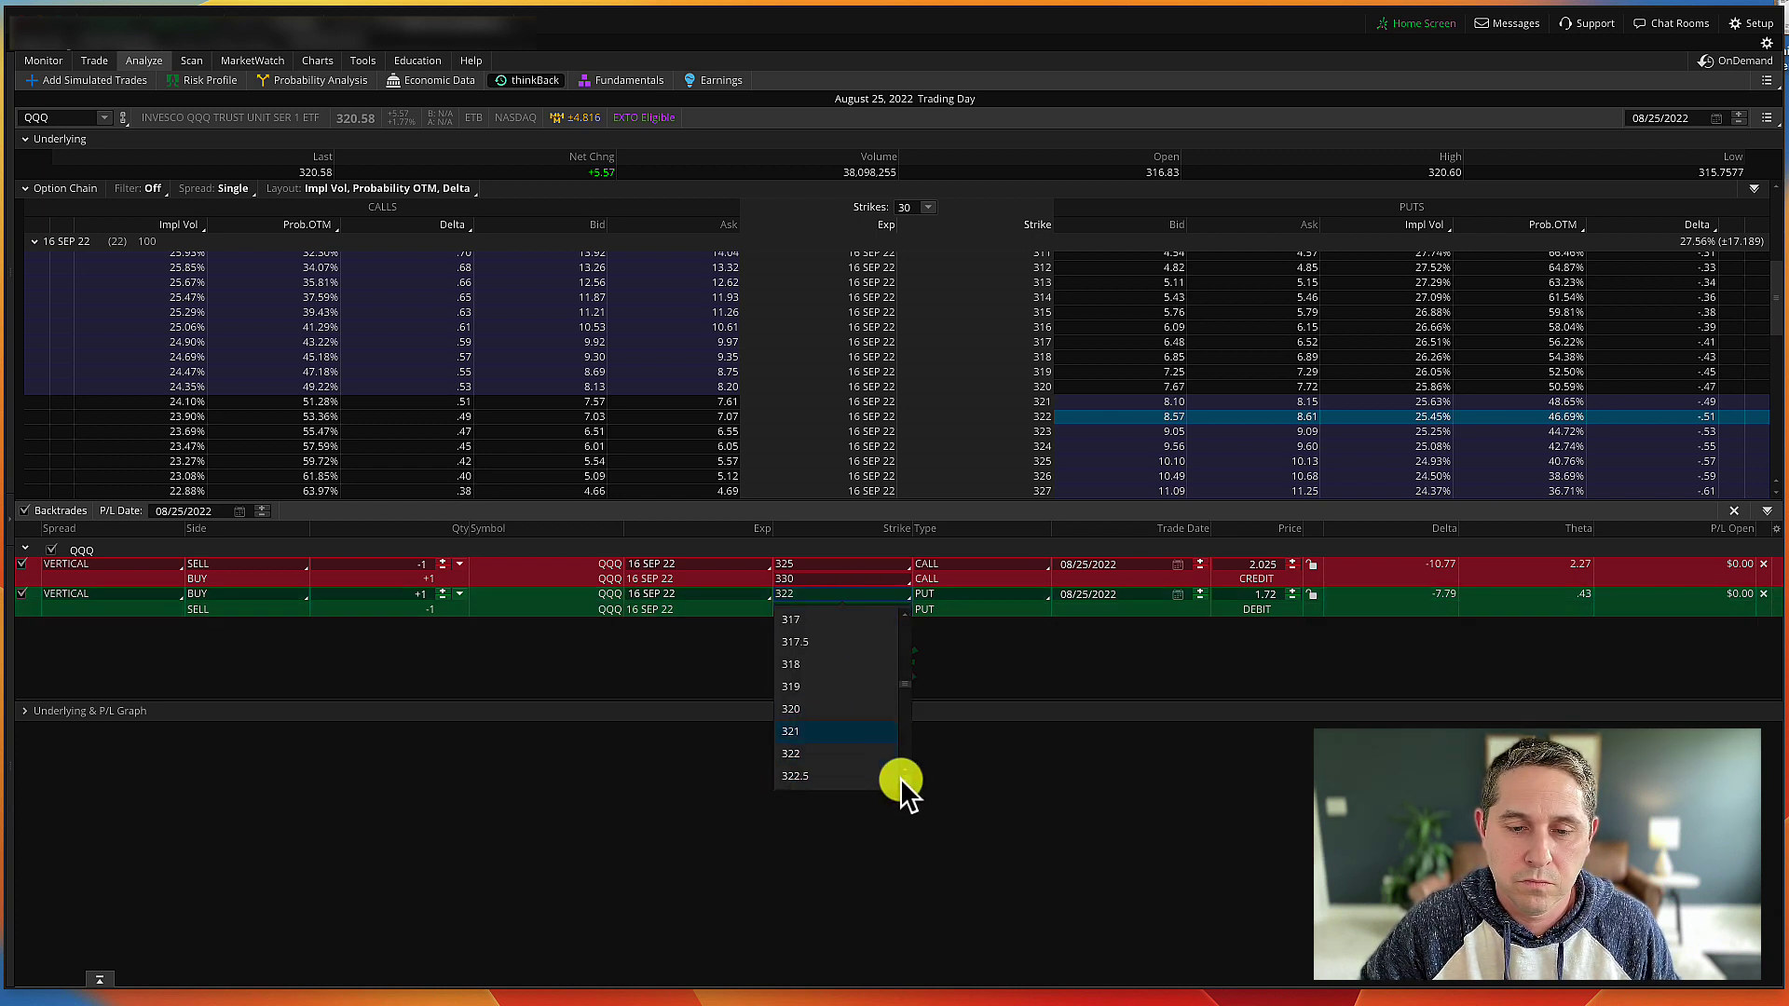
scroll(907, 780, down, 1)
click(837, 775)
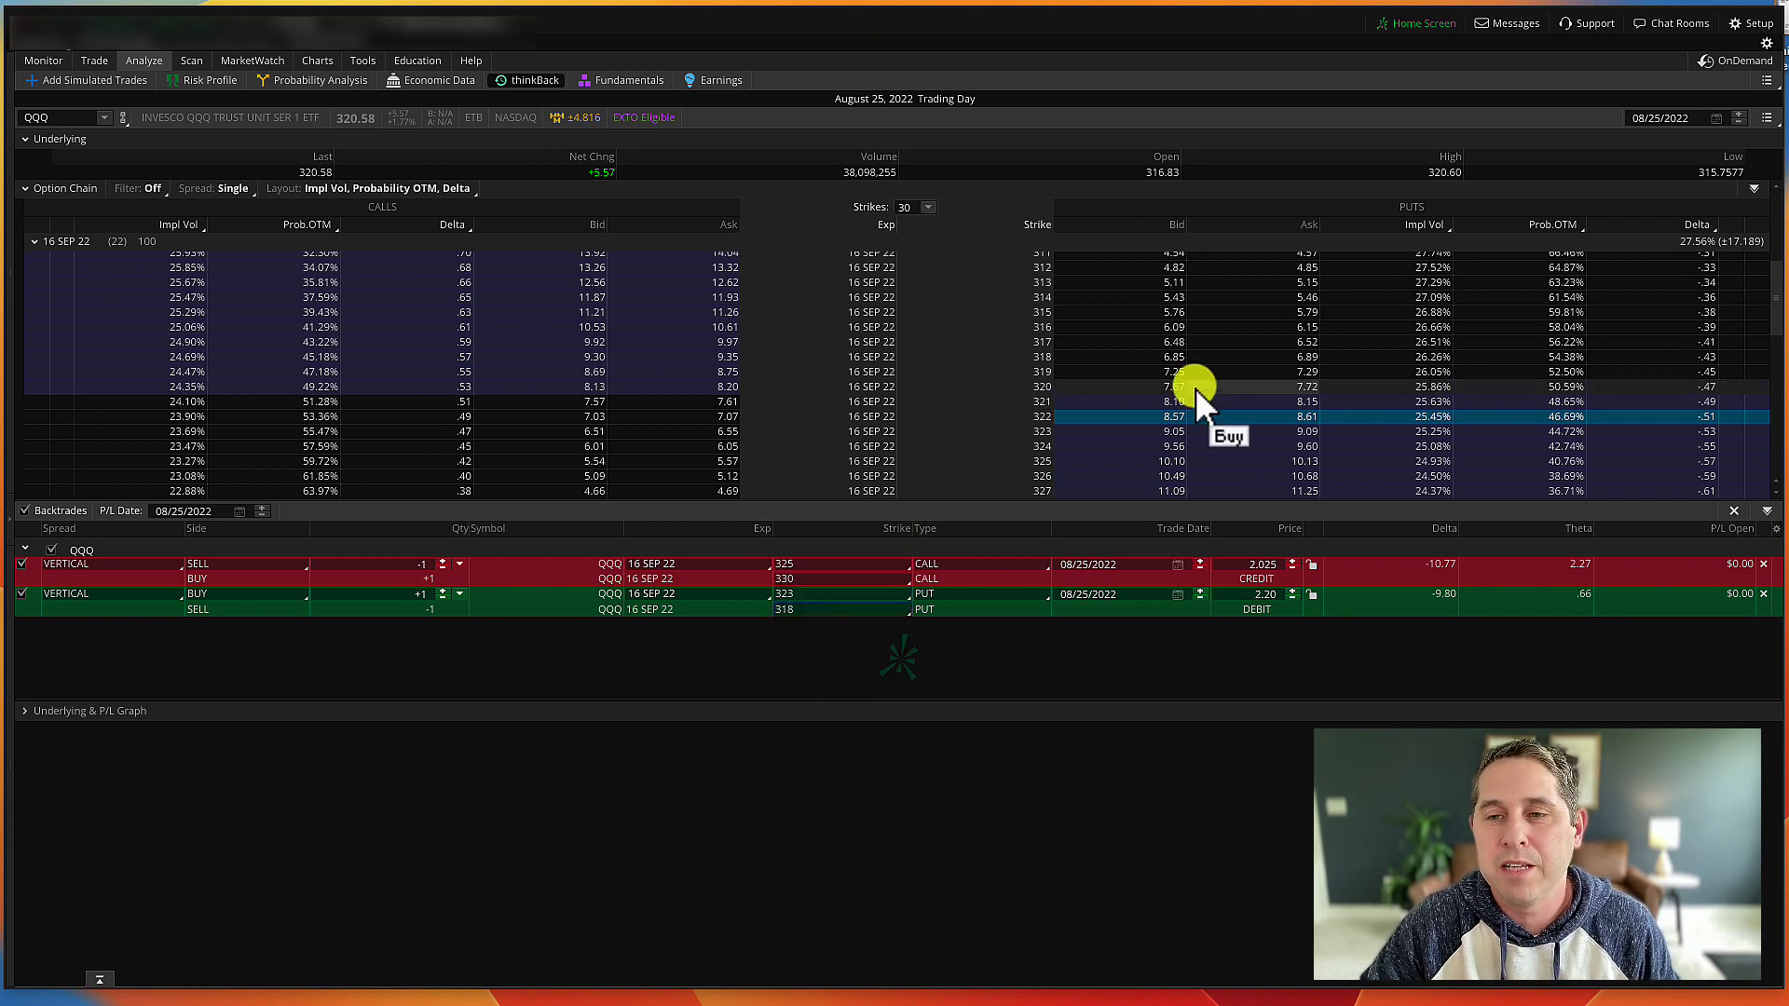
- Add bought single 16 SEP 22 puts at the 332 and 321 strikes to the backtrades
scroll(1235, 393, down, 3)
scroll(1225, 401, down, 2)
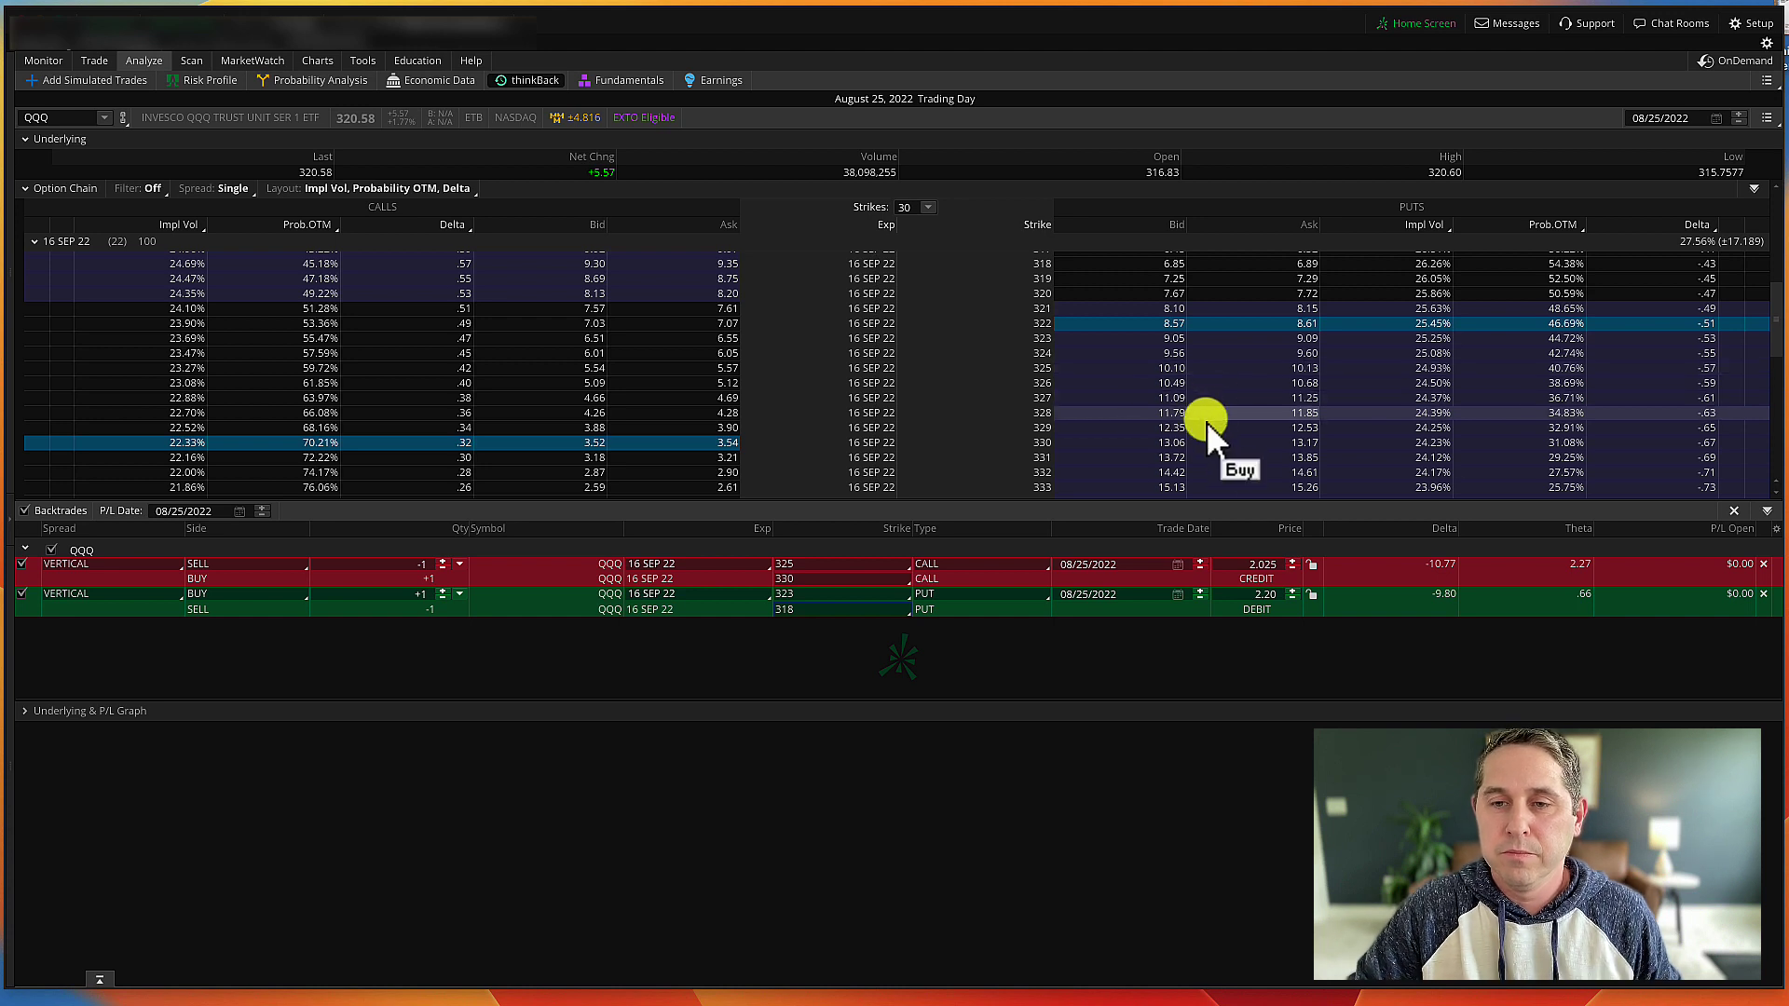
click(1301, 471)
click(1304, 309)
scroll(1304, 308, up, 4)
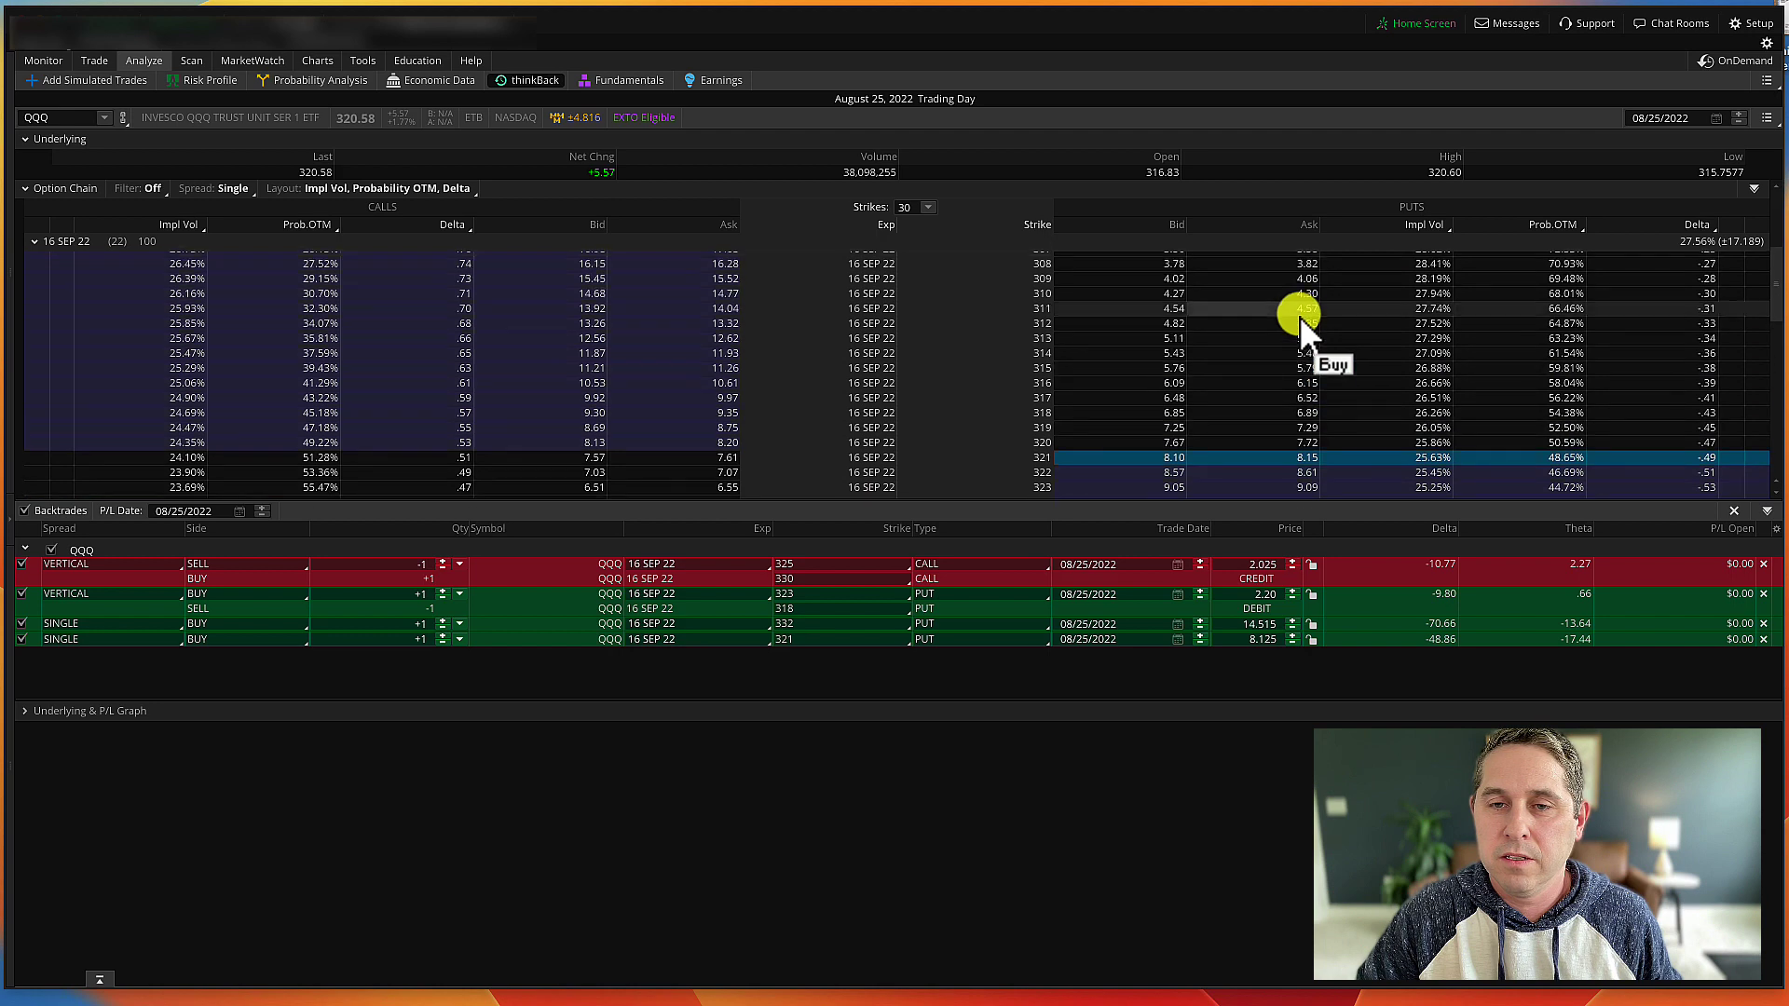
- Add a bought single 16 SEP 22 put at the 310 strike and set the sold call vertical's quantity to 4
click(1306, 296)
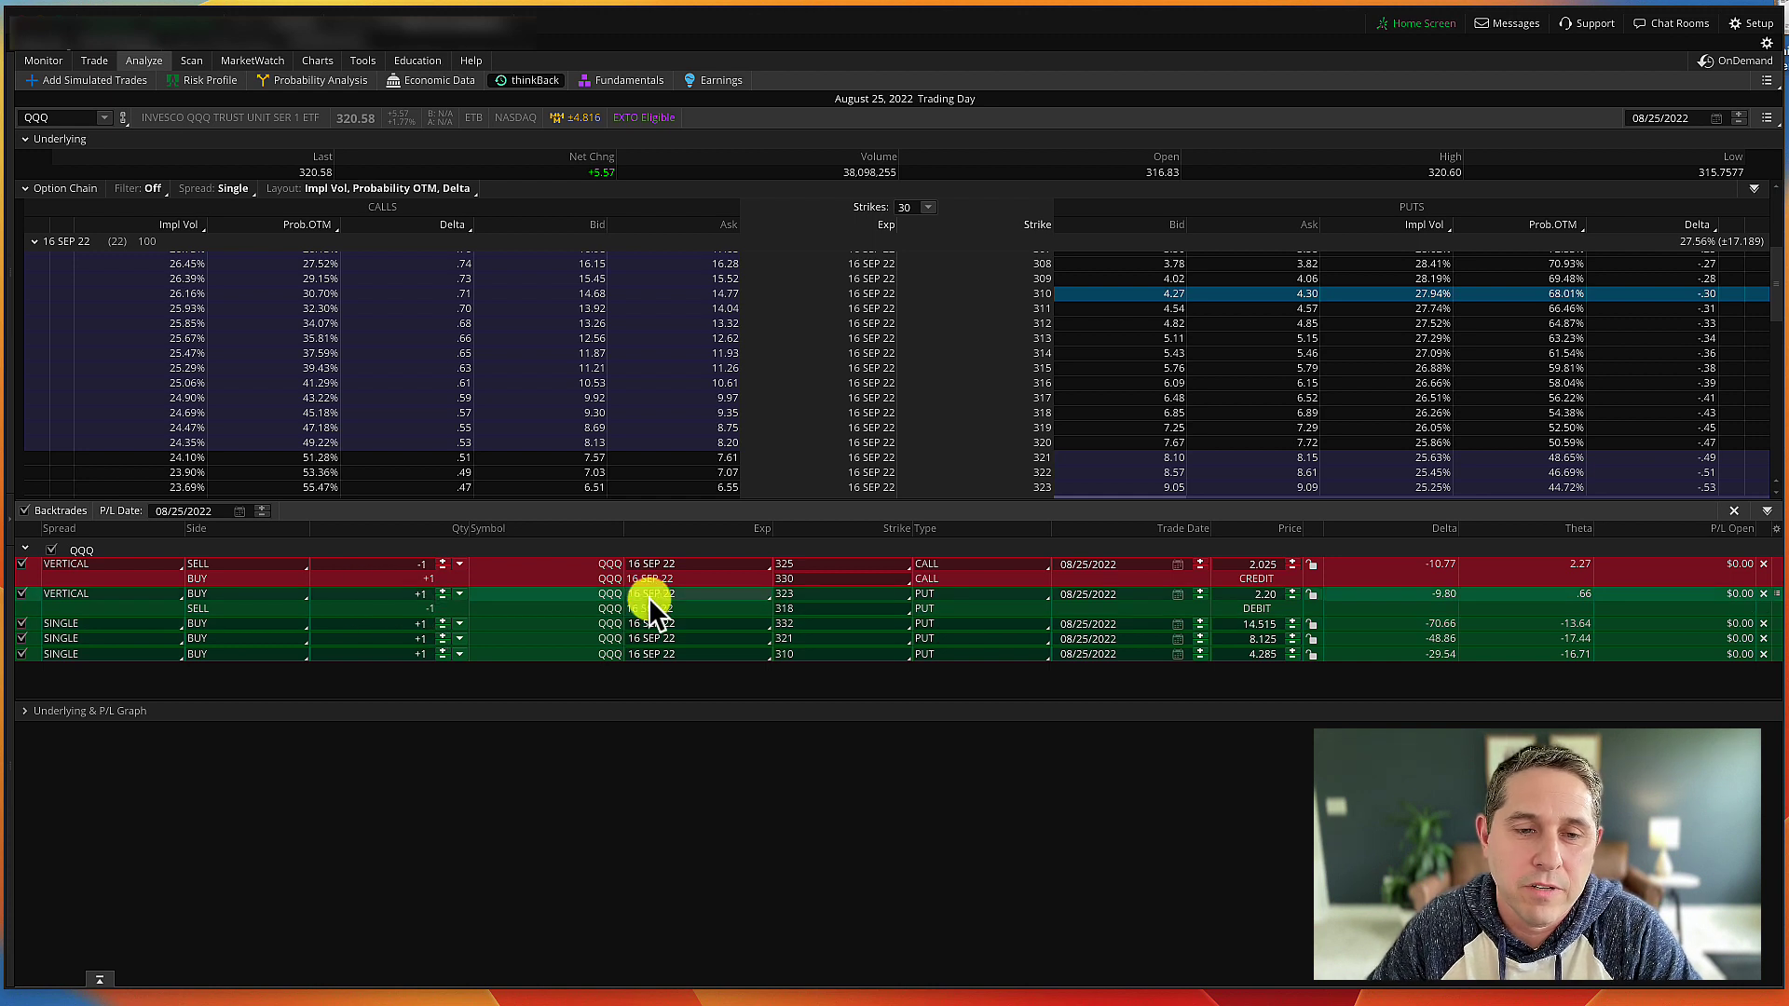
click(442, 563)
click(443, 563)
click(443, 563)
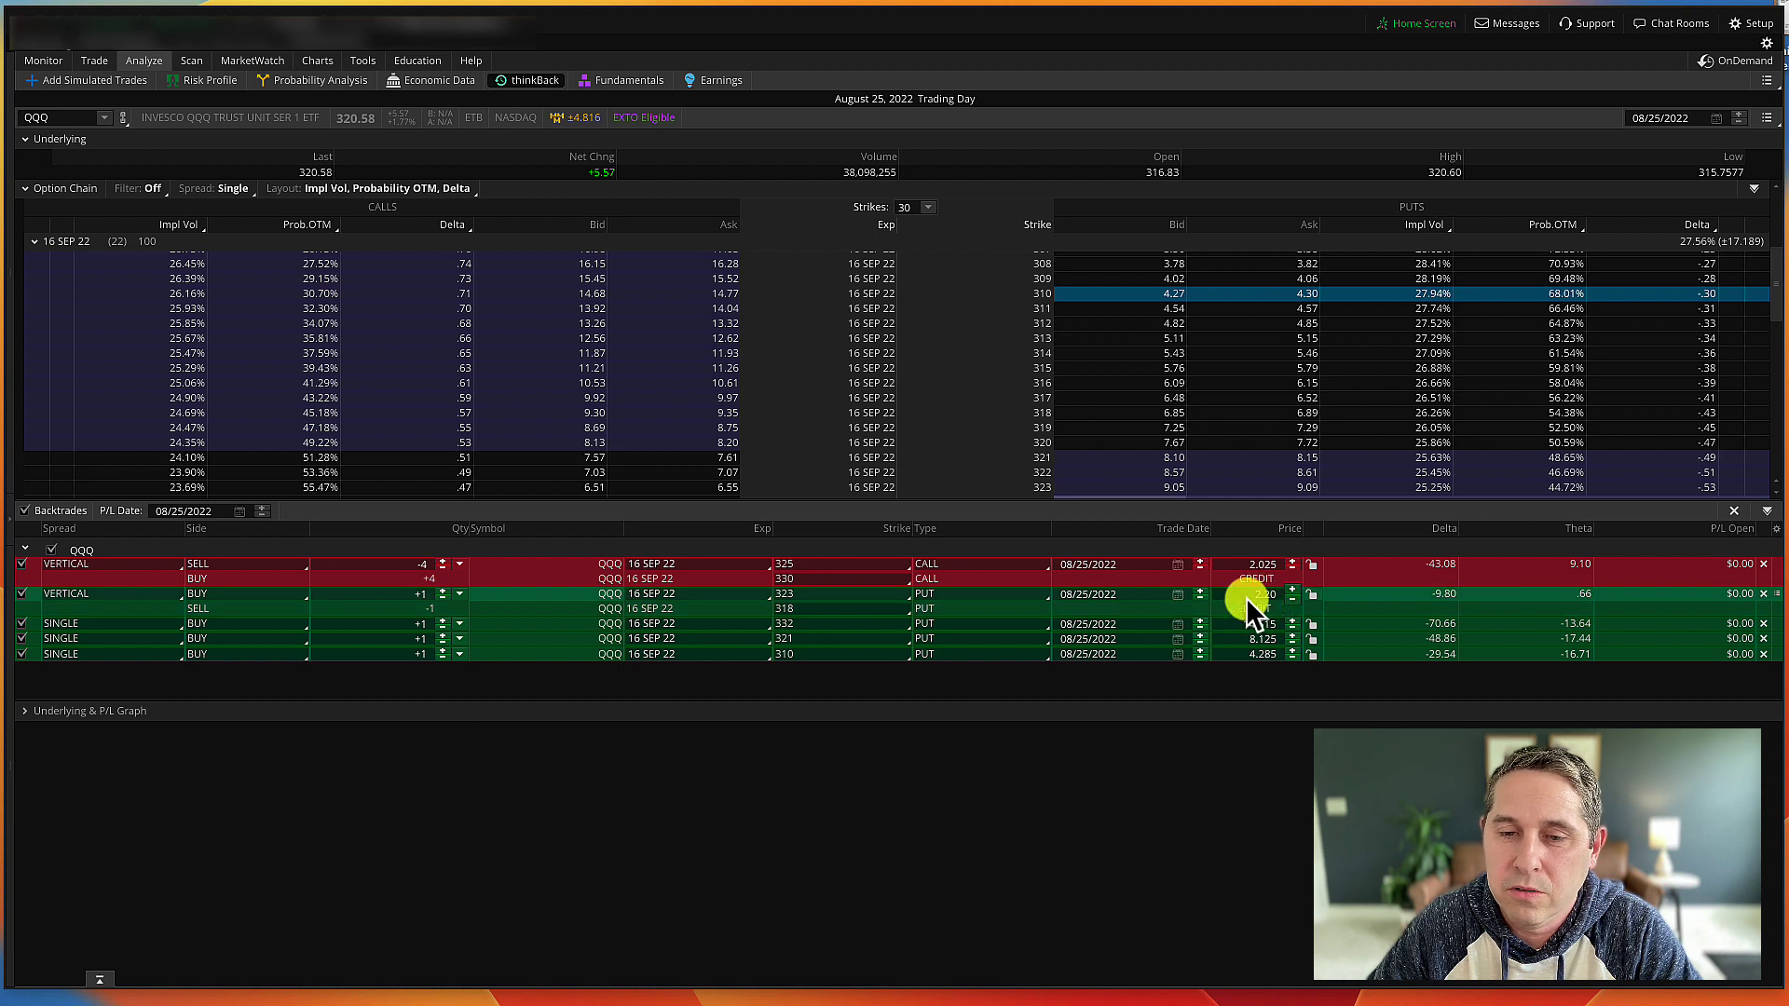
- Set the quantities to 10 for the bought put vertical, 2 for the 321 put and 4 for the 310 put
click(459, 594)
click(389, 678)
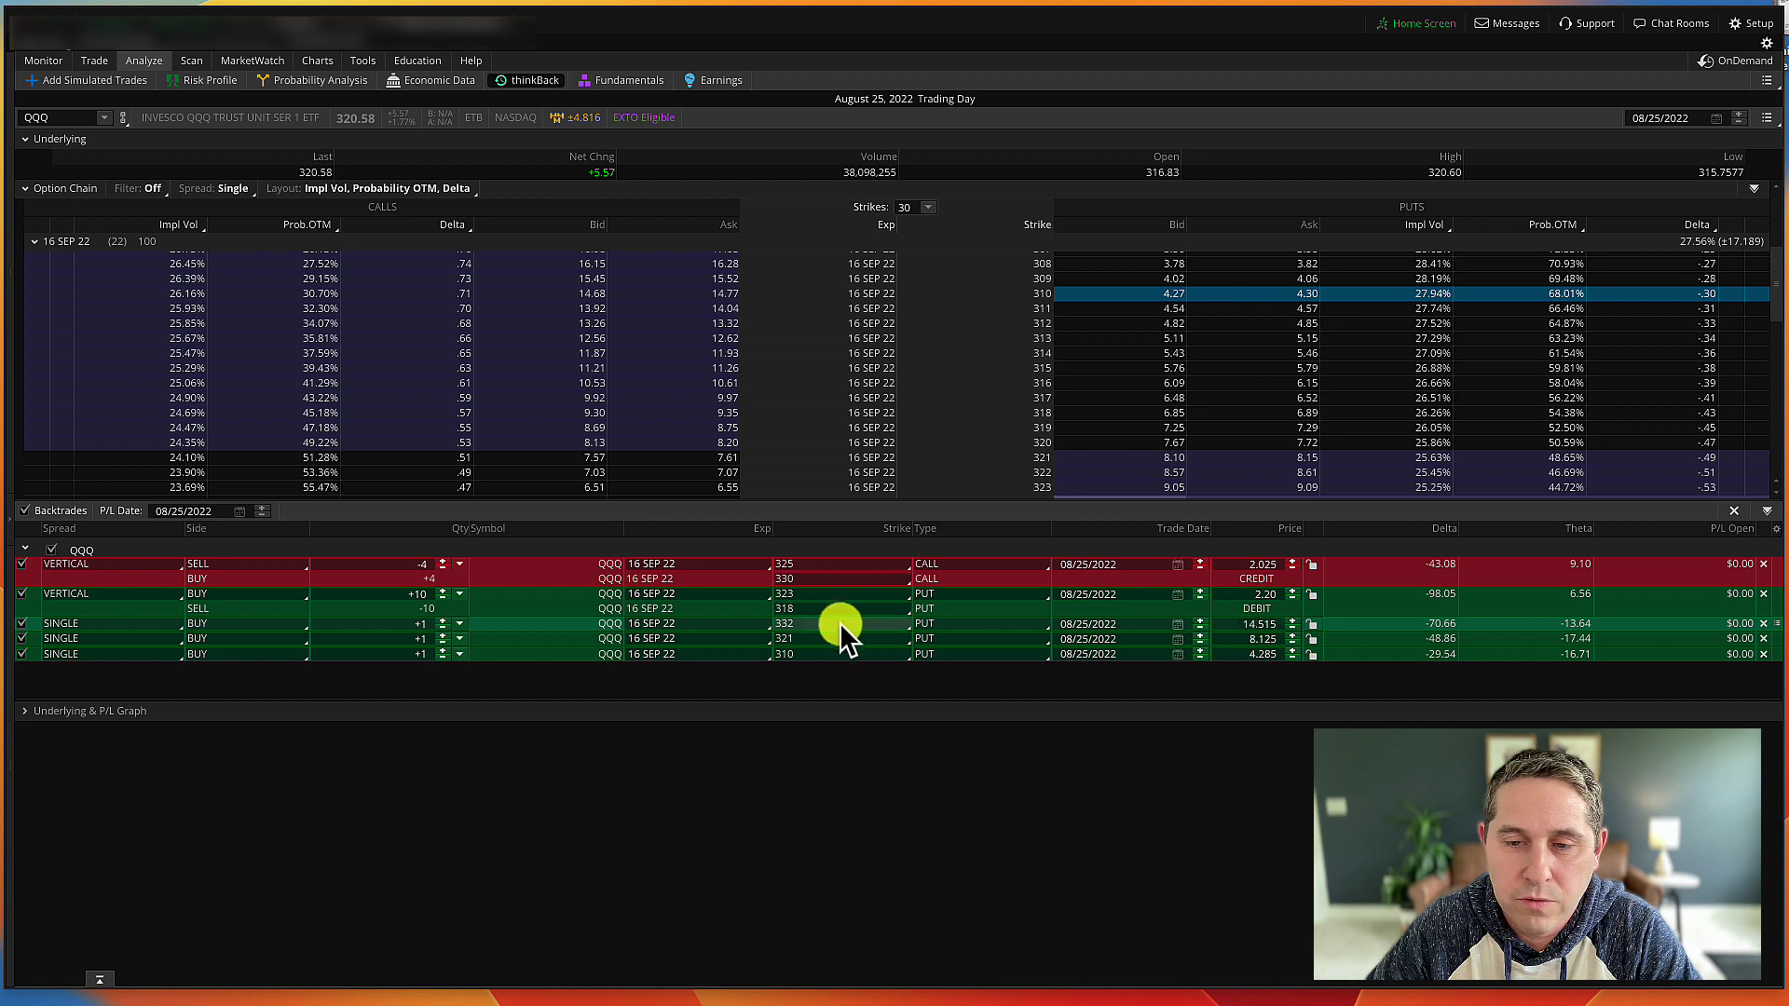
click(442, 635)
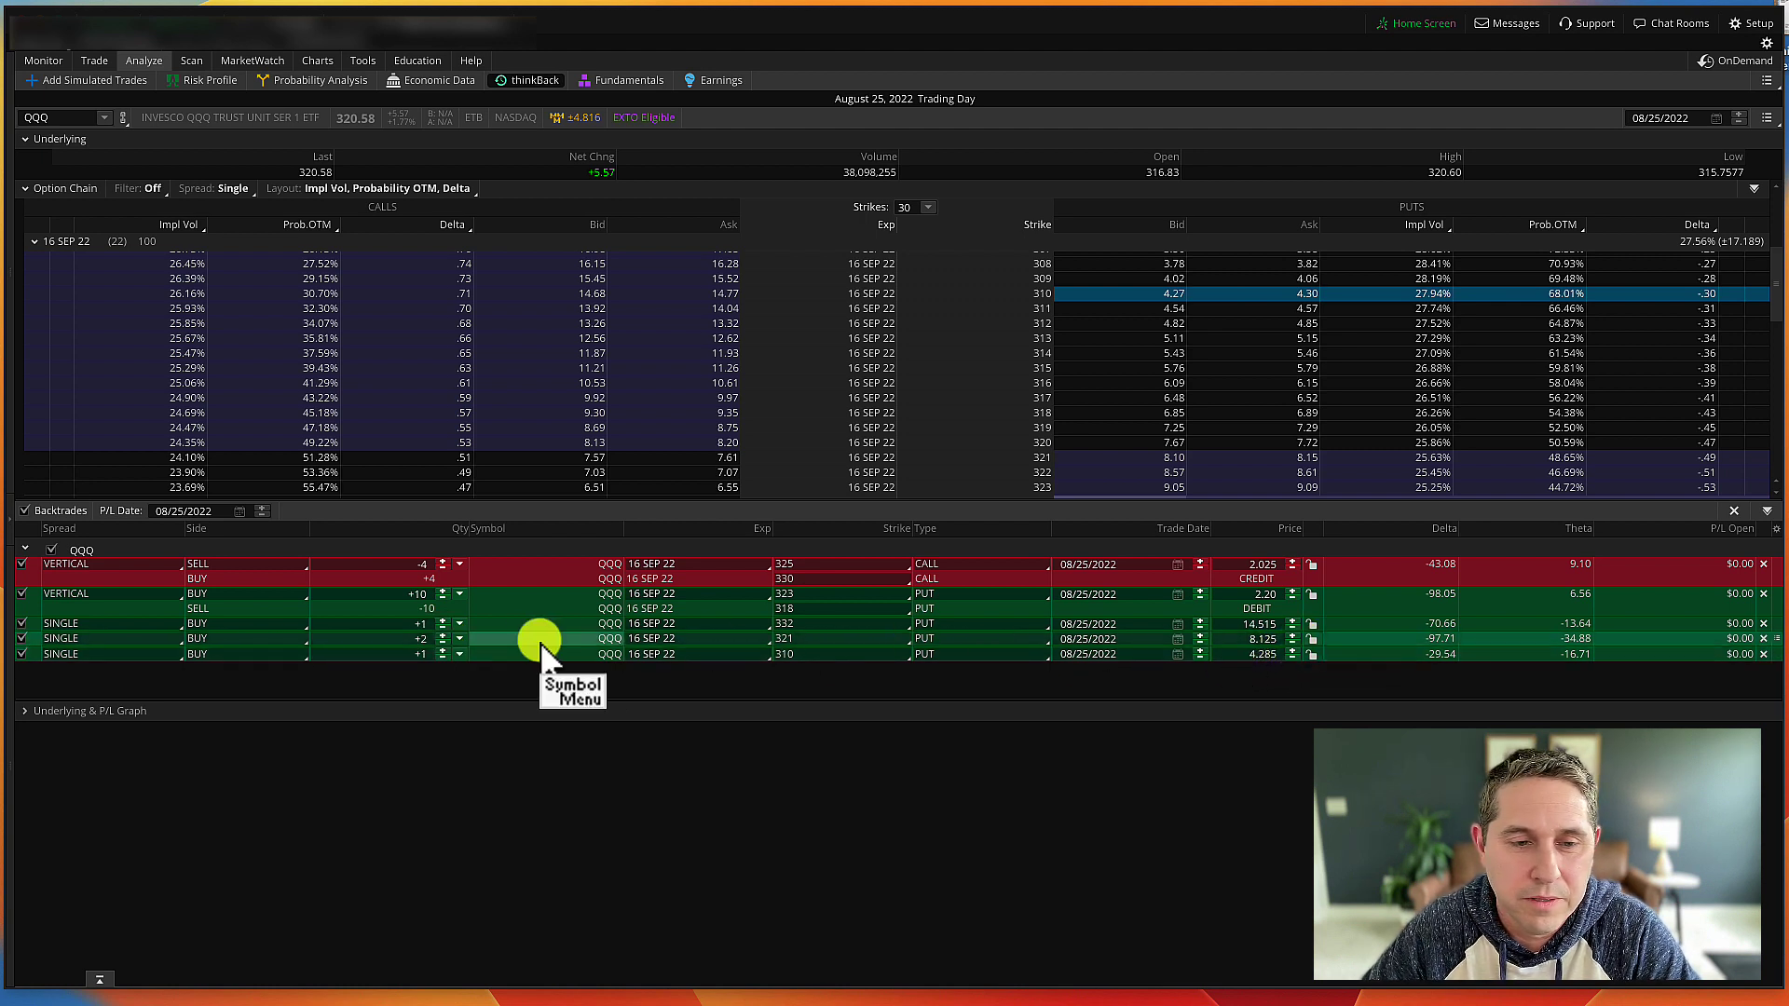
click(442, 650)
click(443, 650)
click(443, 650)
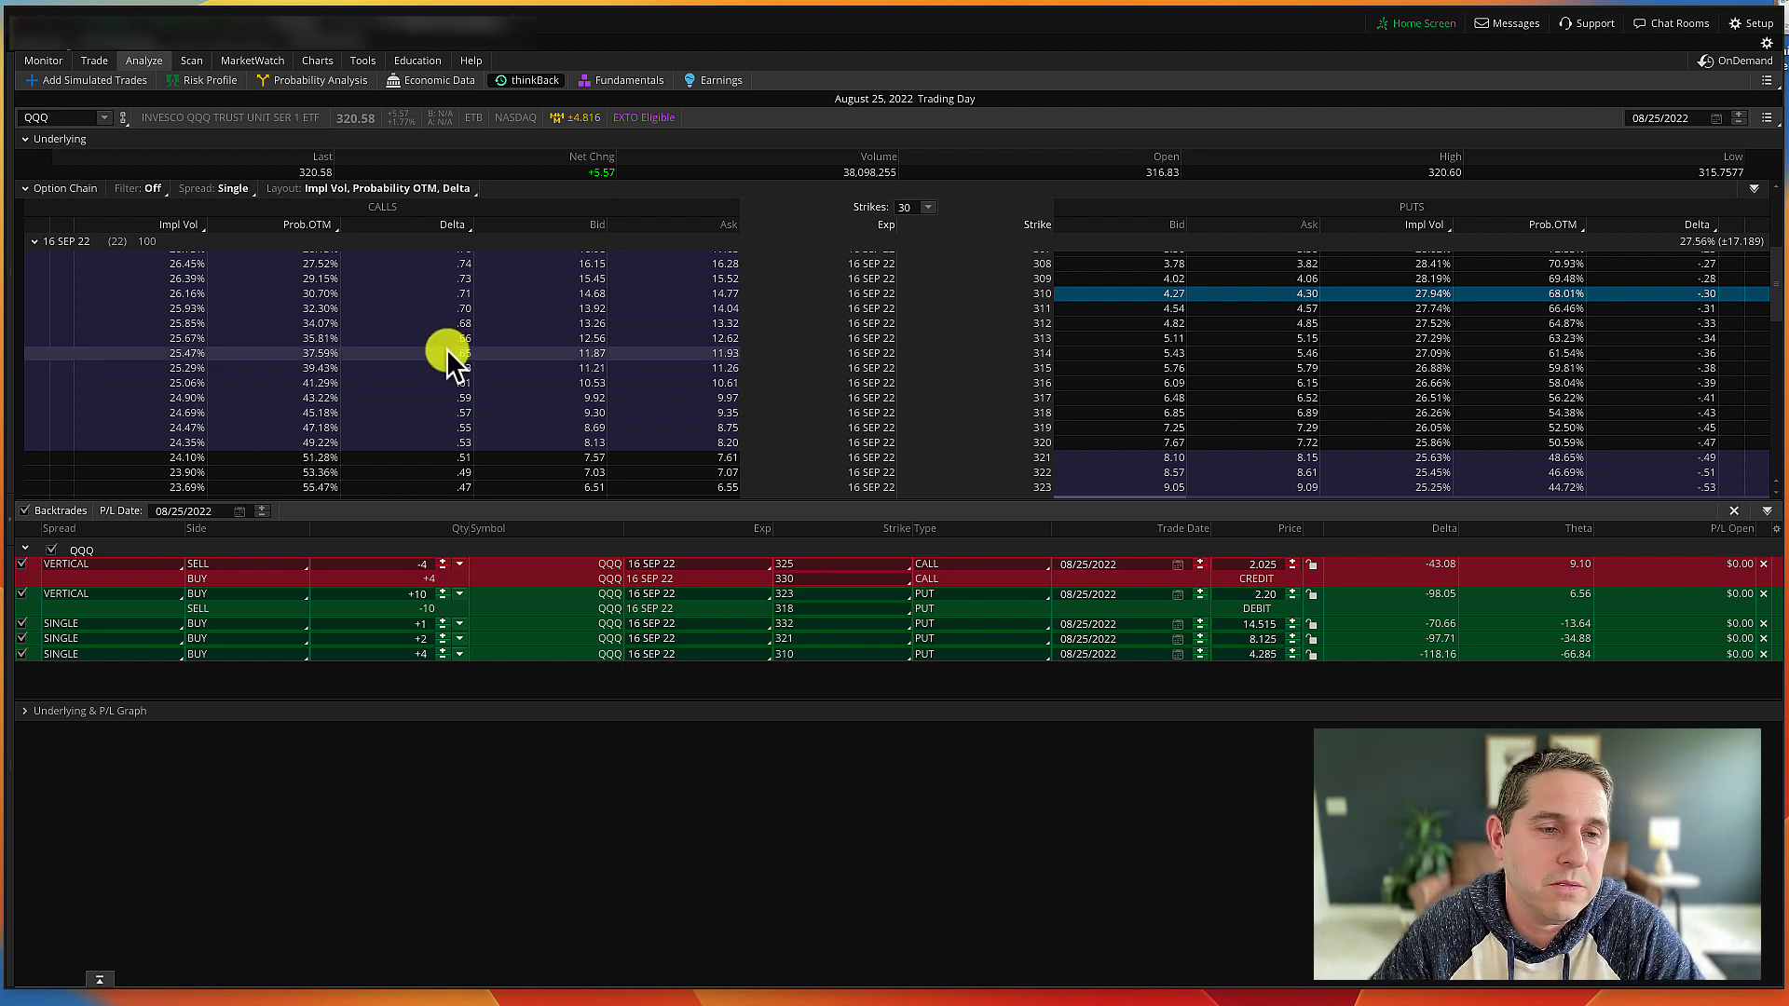
- Check the backtrades' P/L on 09/02/2022, 09/09/2022 and 09/16/2022
click(239, 513)
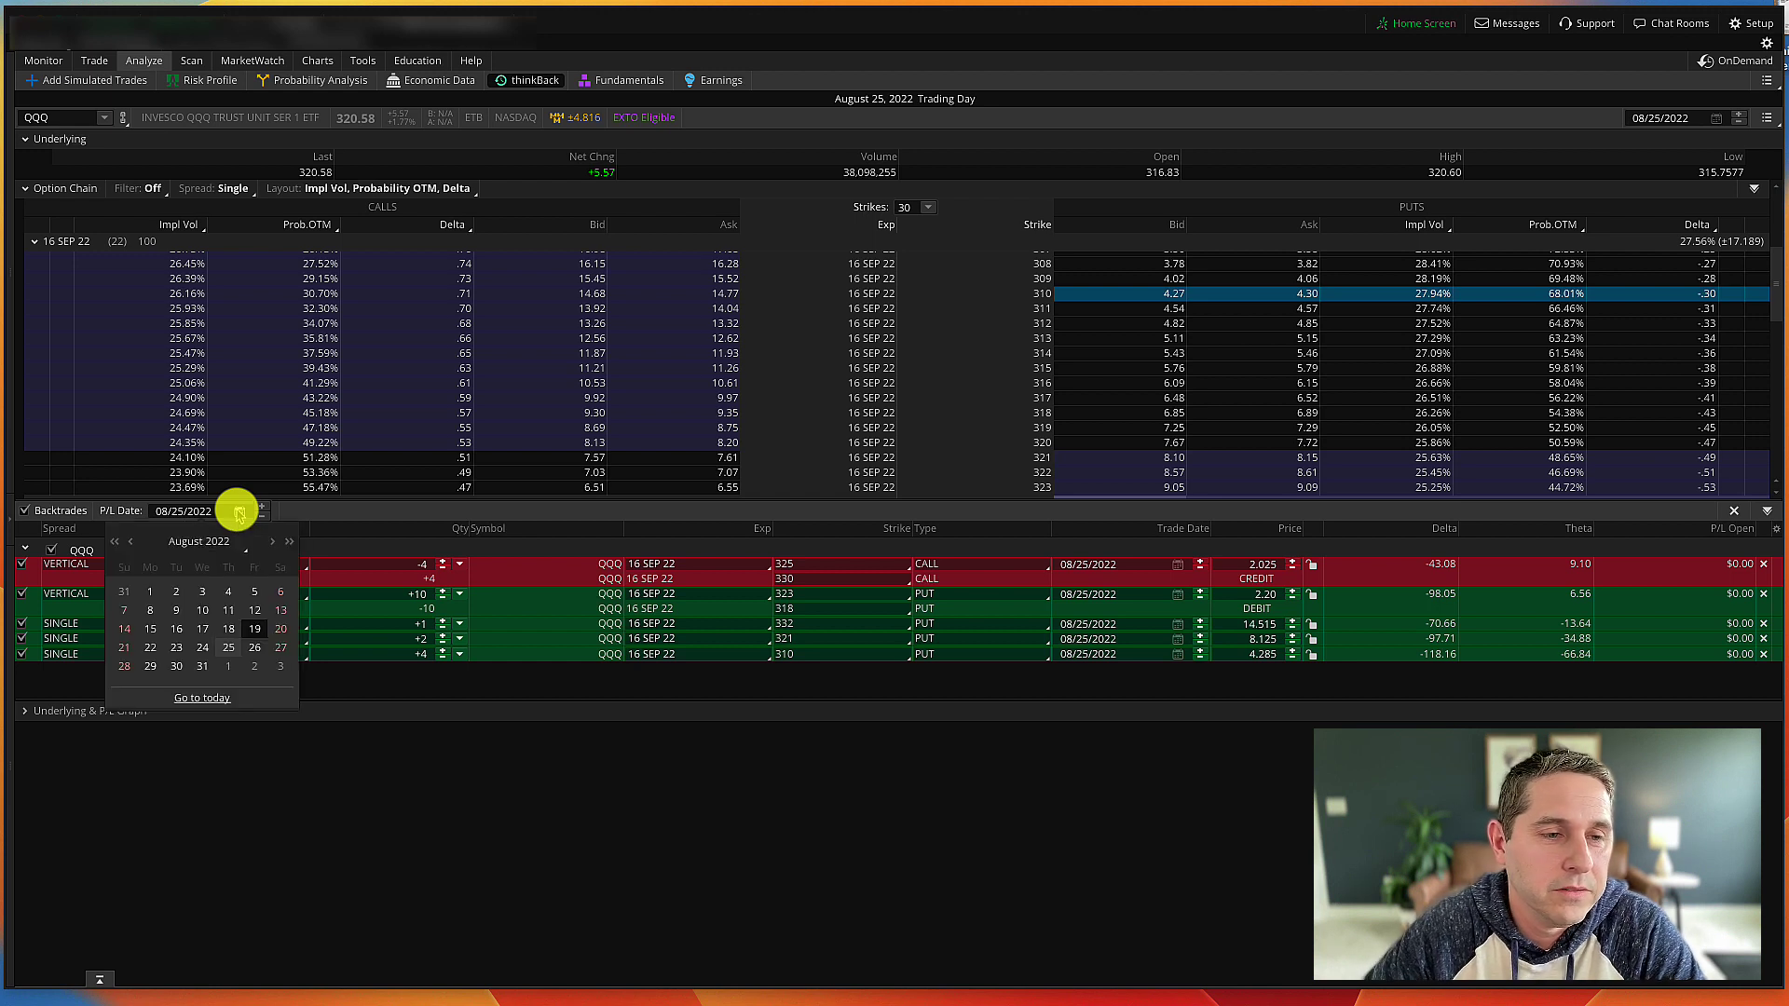
click(255, 666)
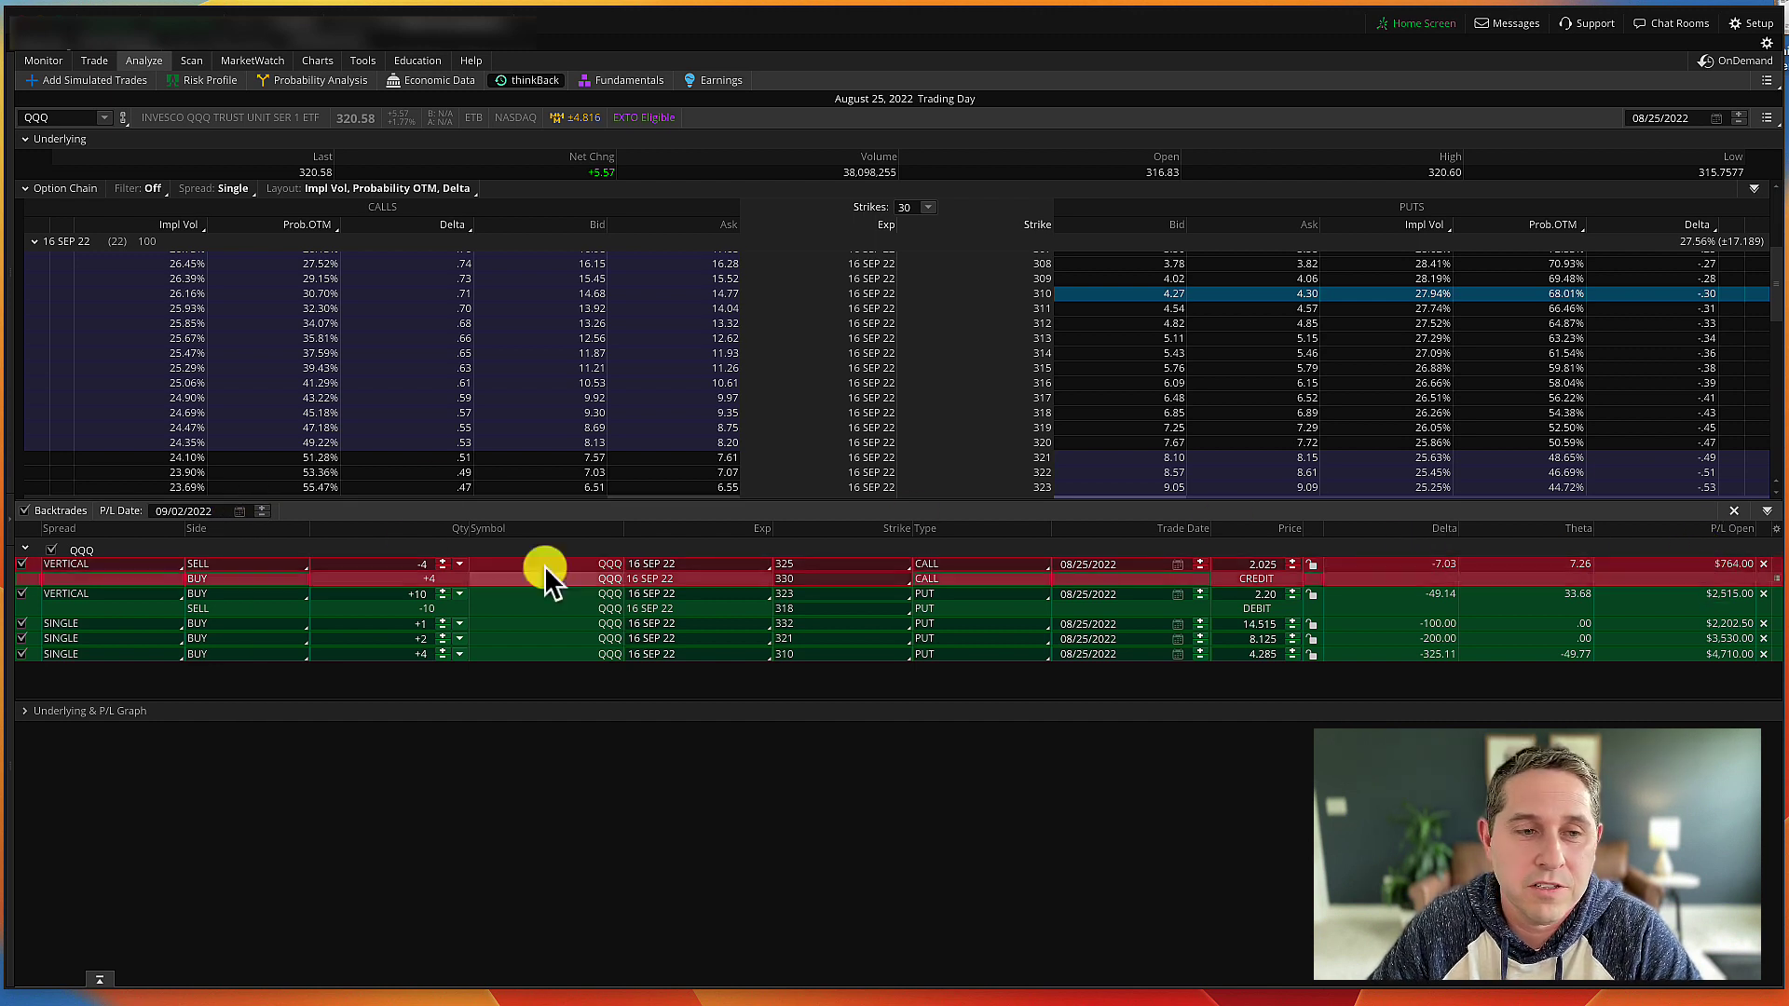
click(240, 512)
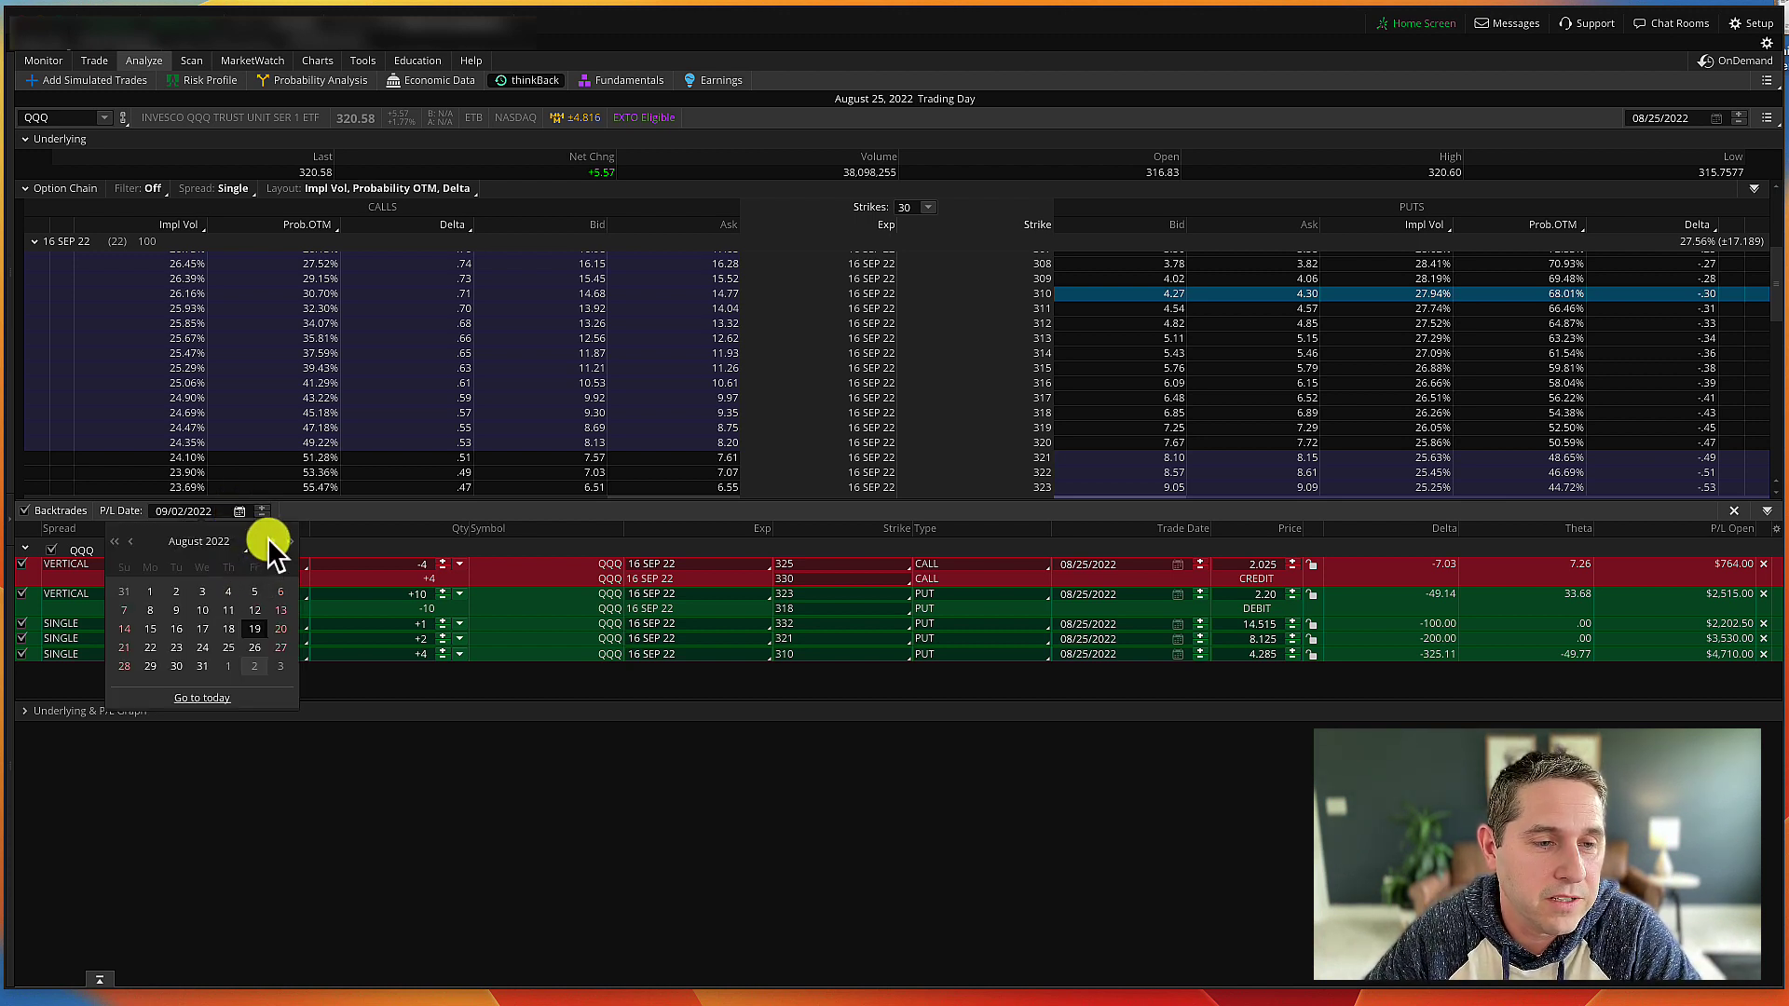
click(272, 539)
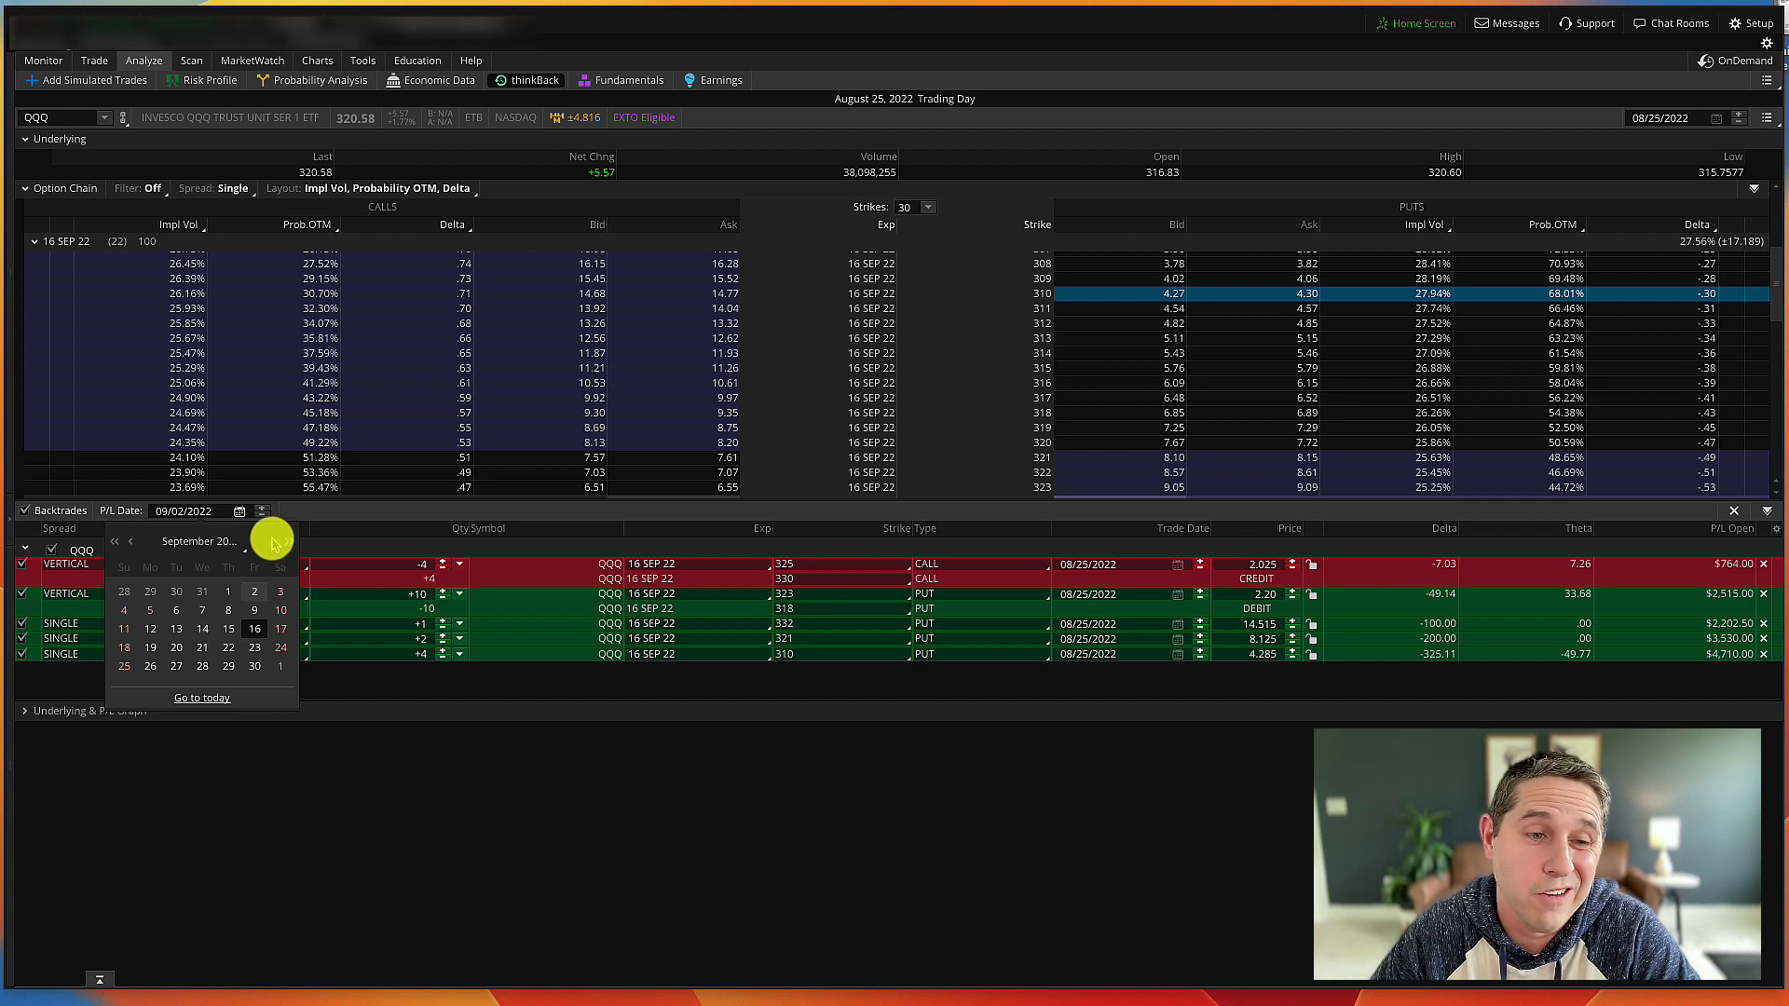
click(254, 609)
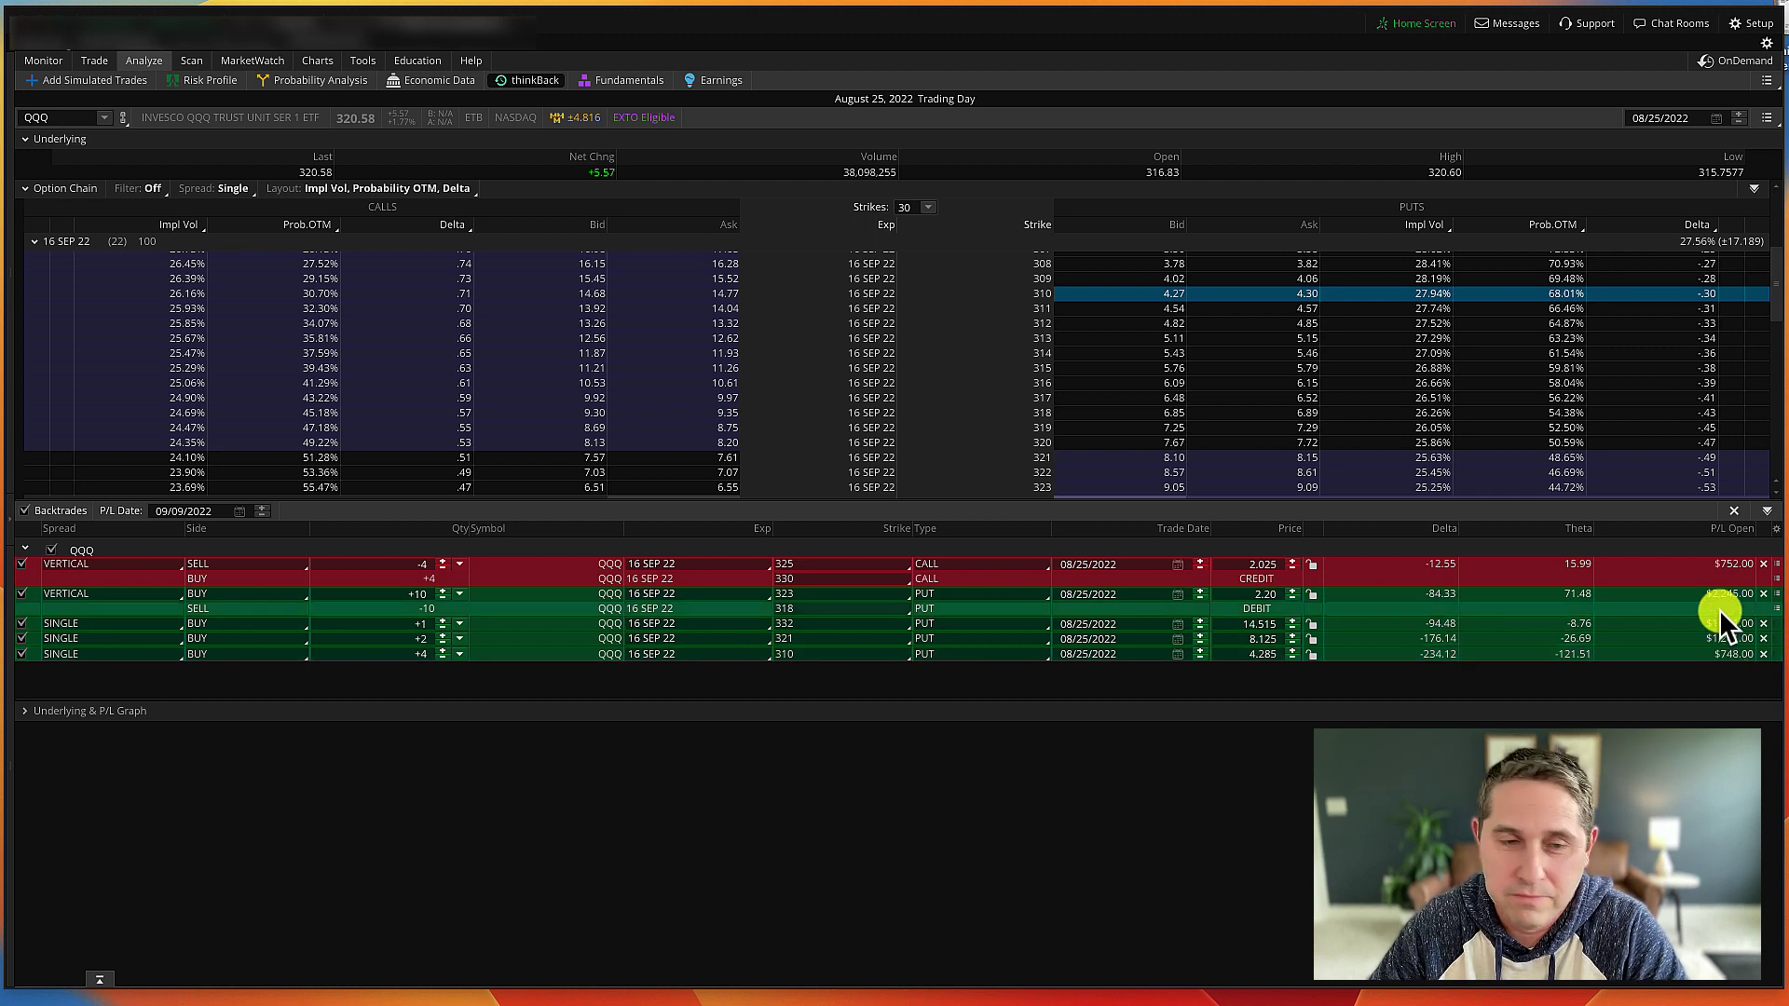
click(240, 512)
click(250, 628)
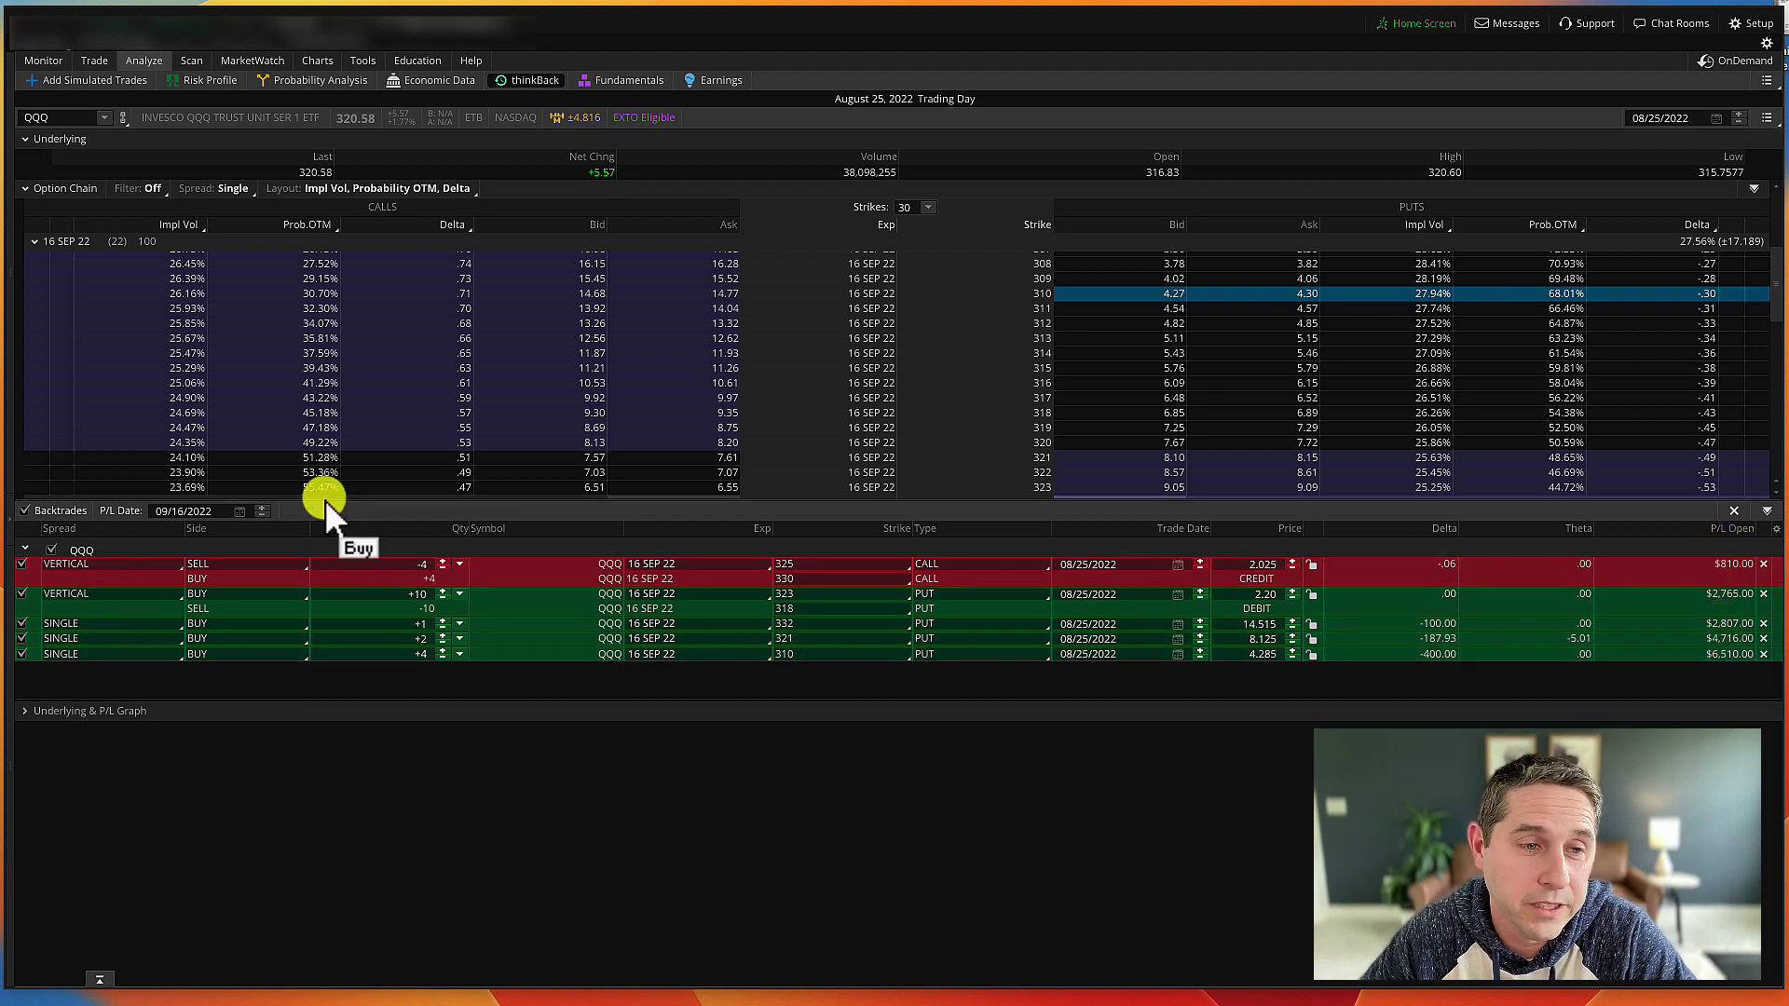
- Return the P/L date to 09/09/2022 and forward to 09/16/2022 to compare the positions' results between the two dates
click(240, 510)
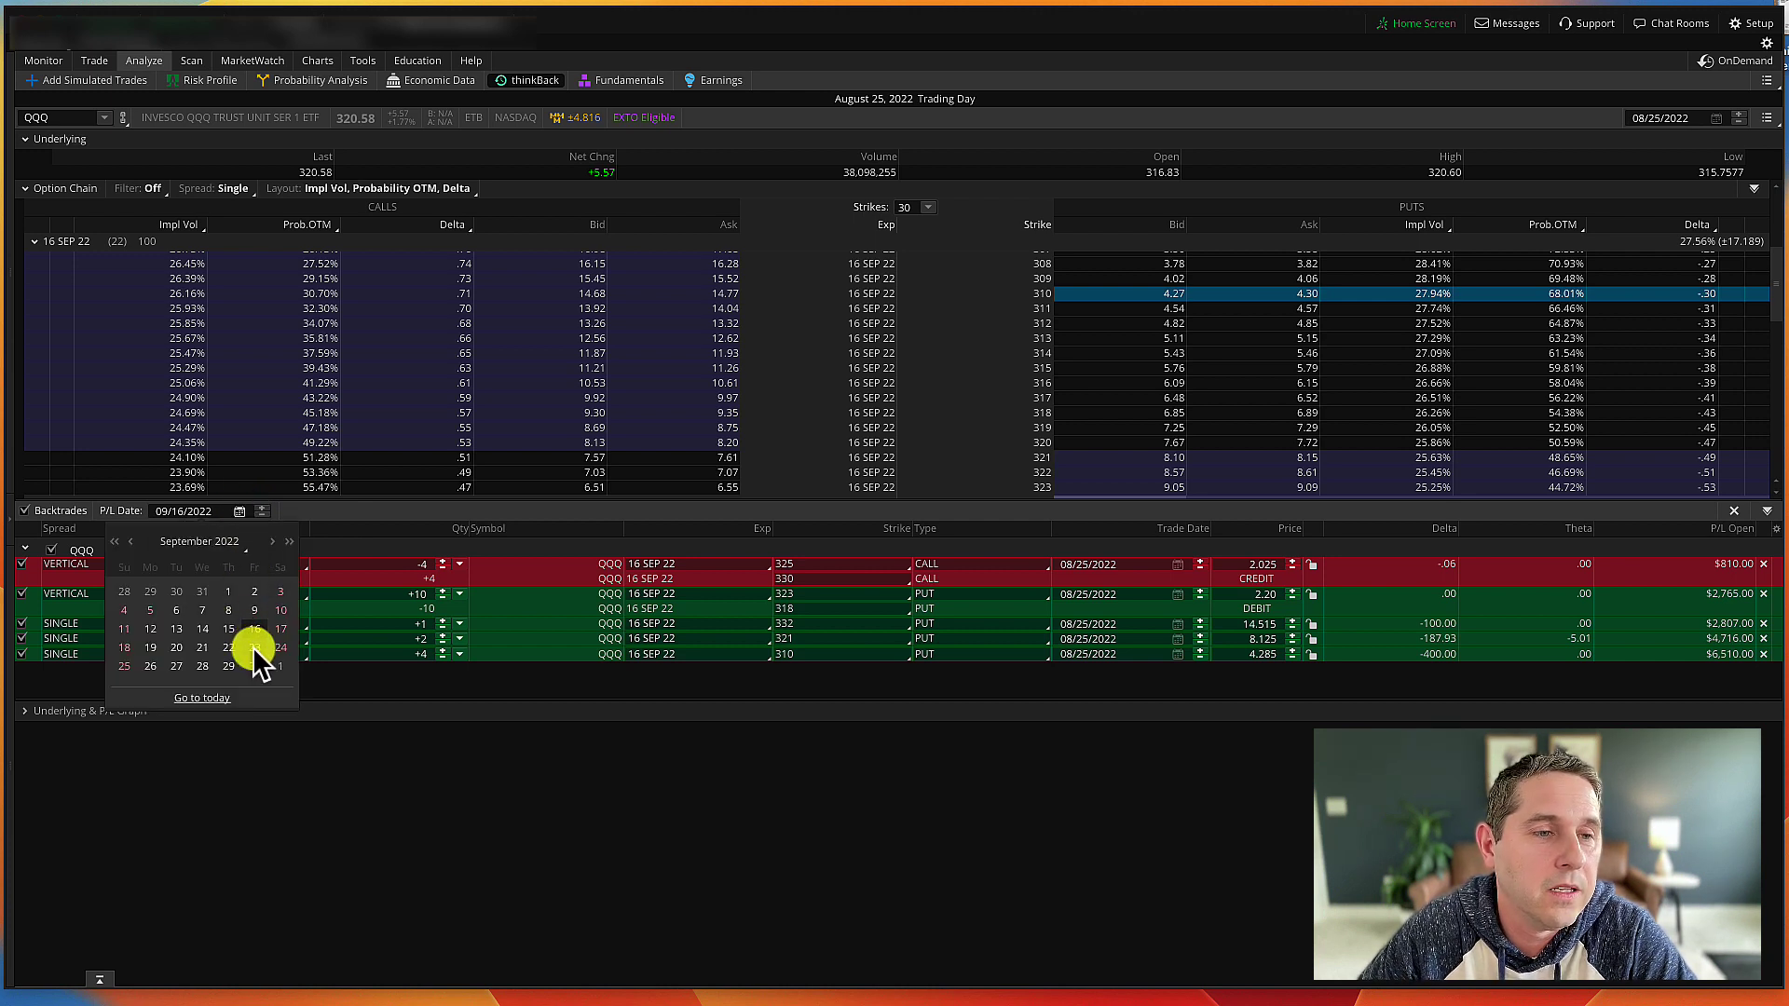
click(358, 507)
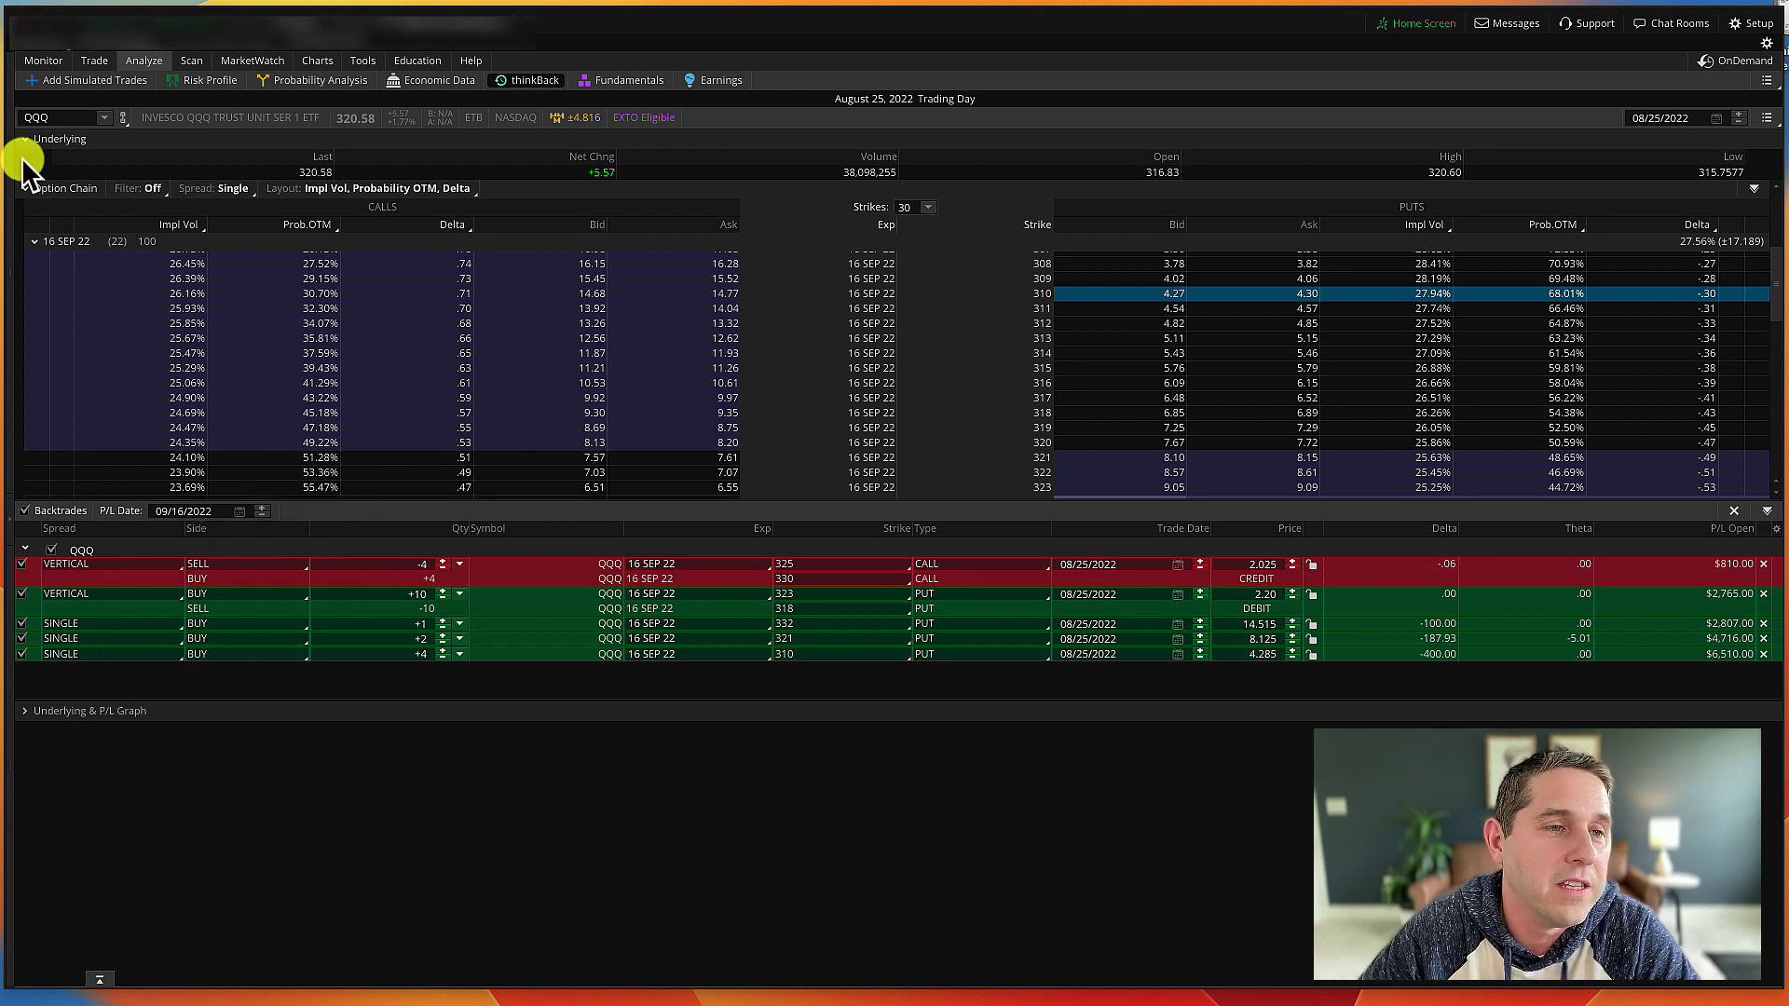
click(240, 511)
click(250, 607)
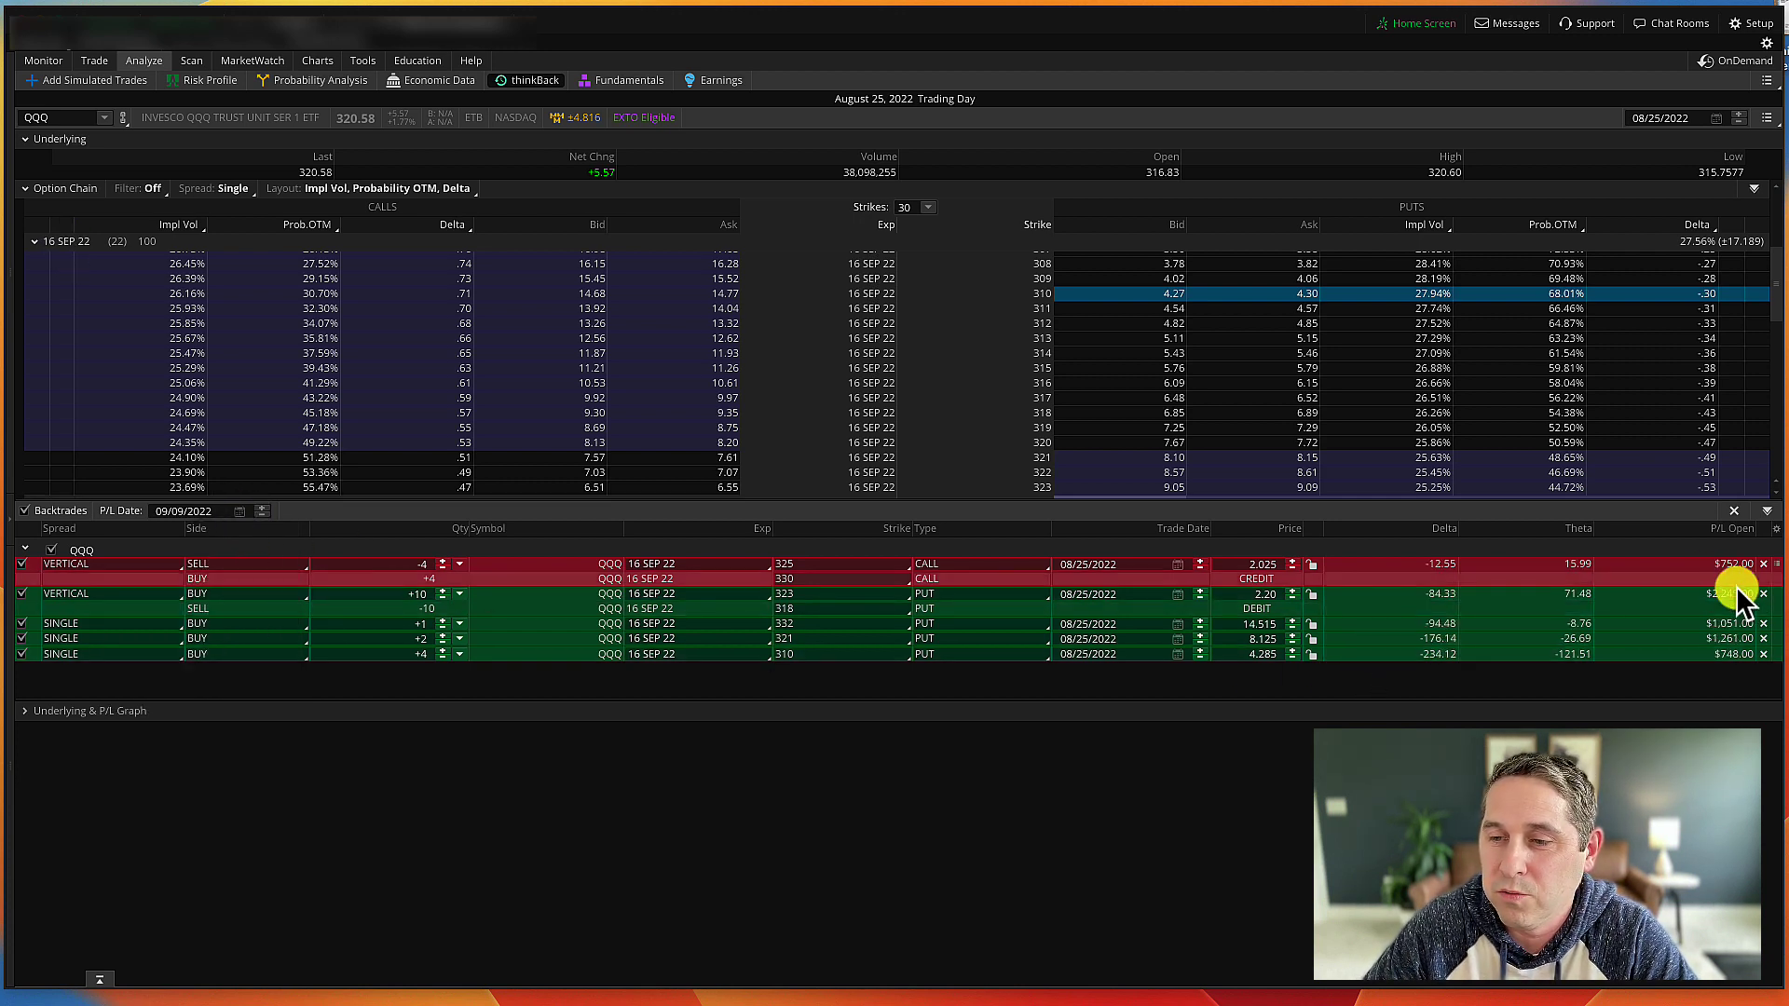
click(240, 511)
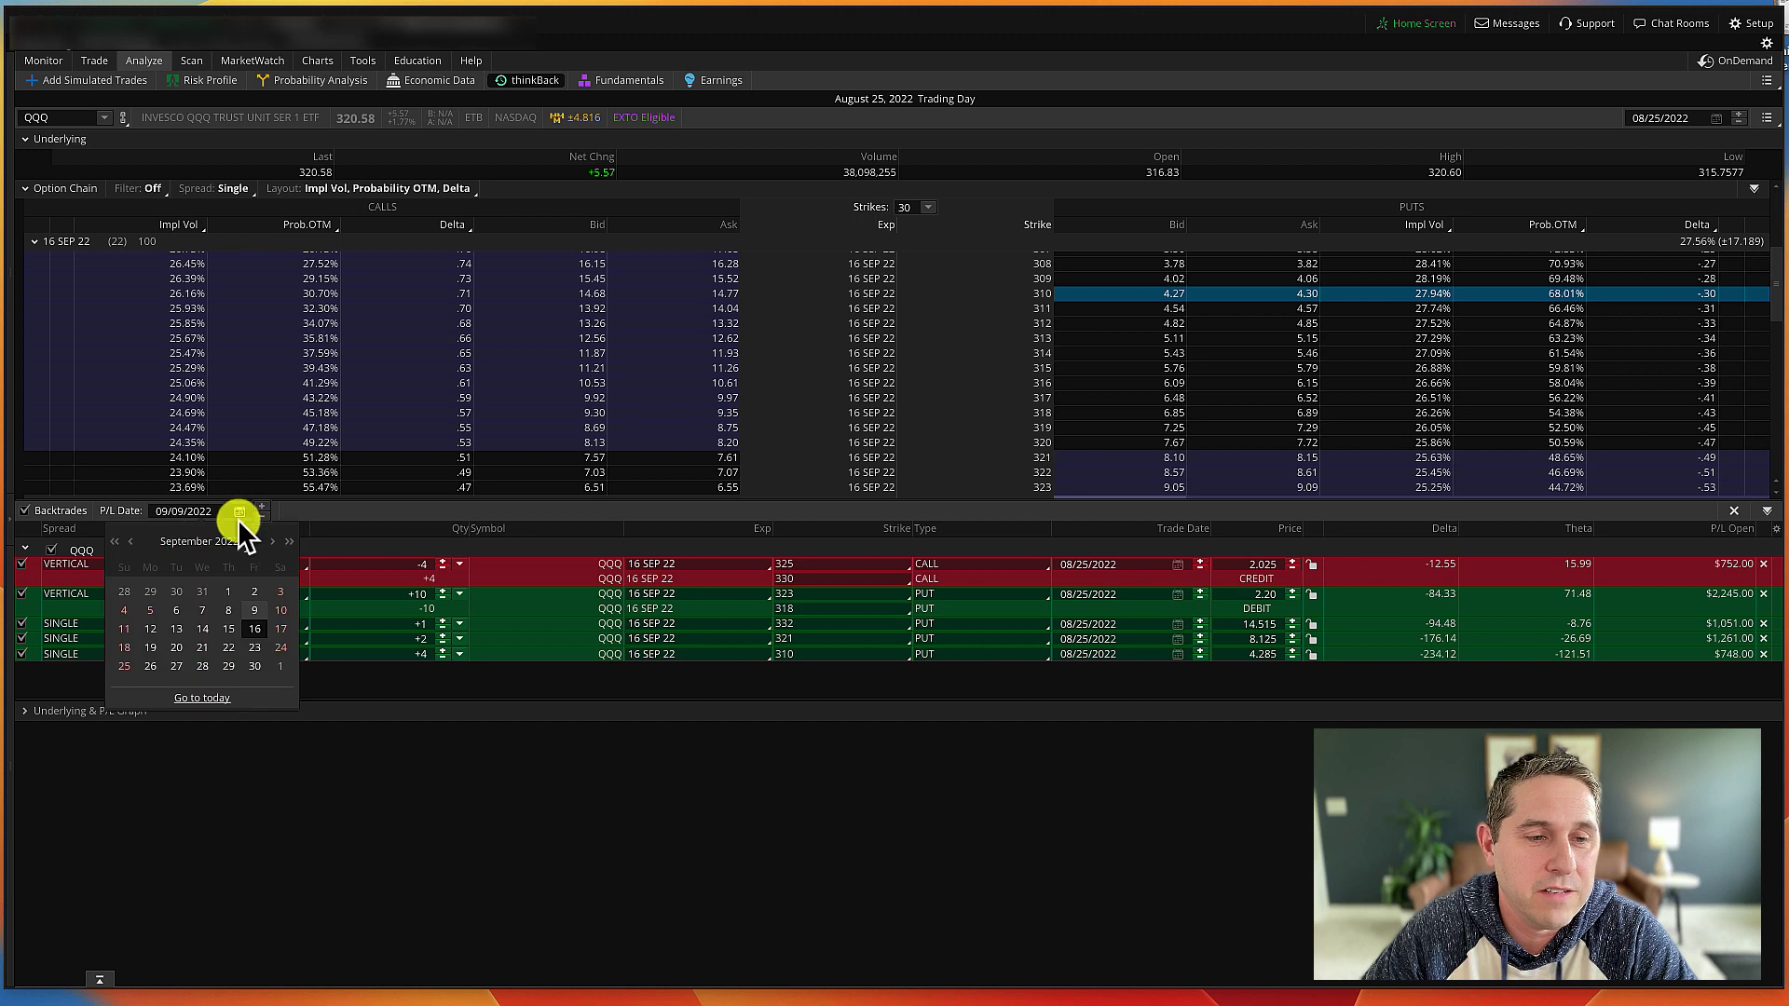
click(253, 629)
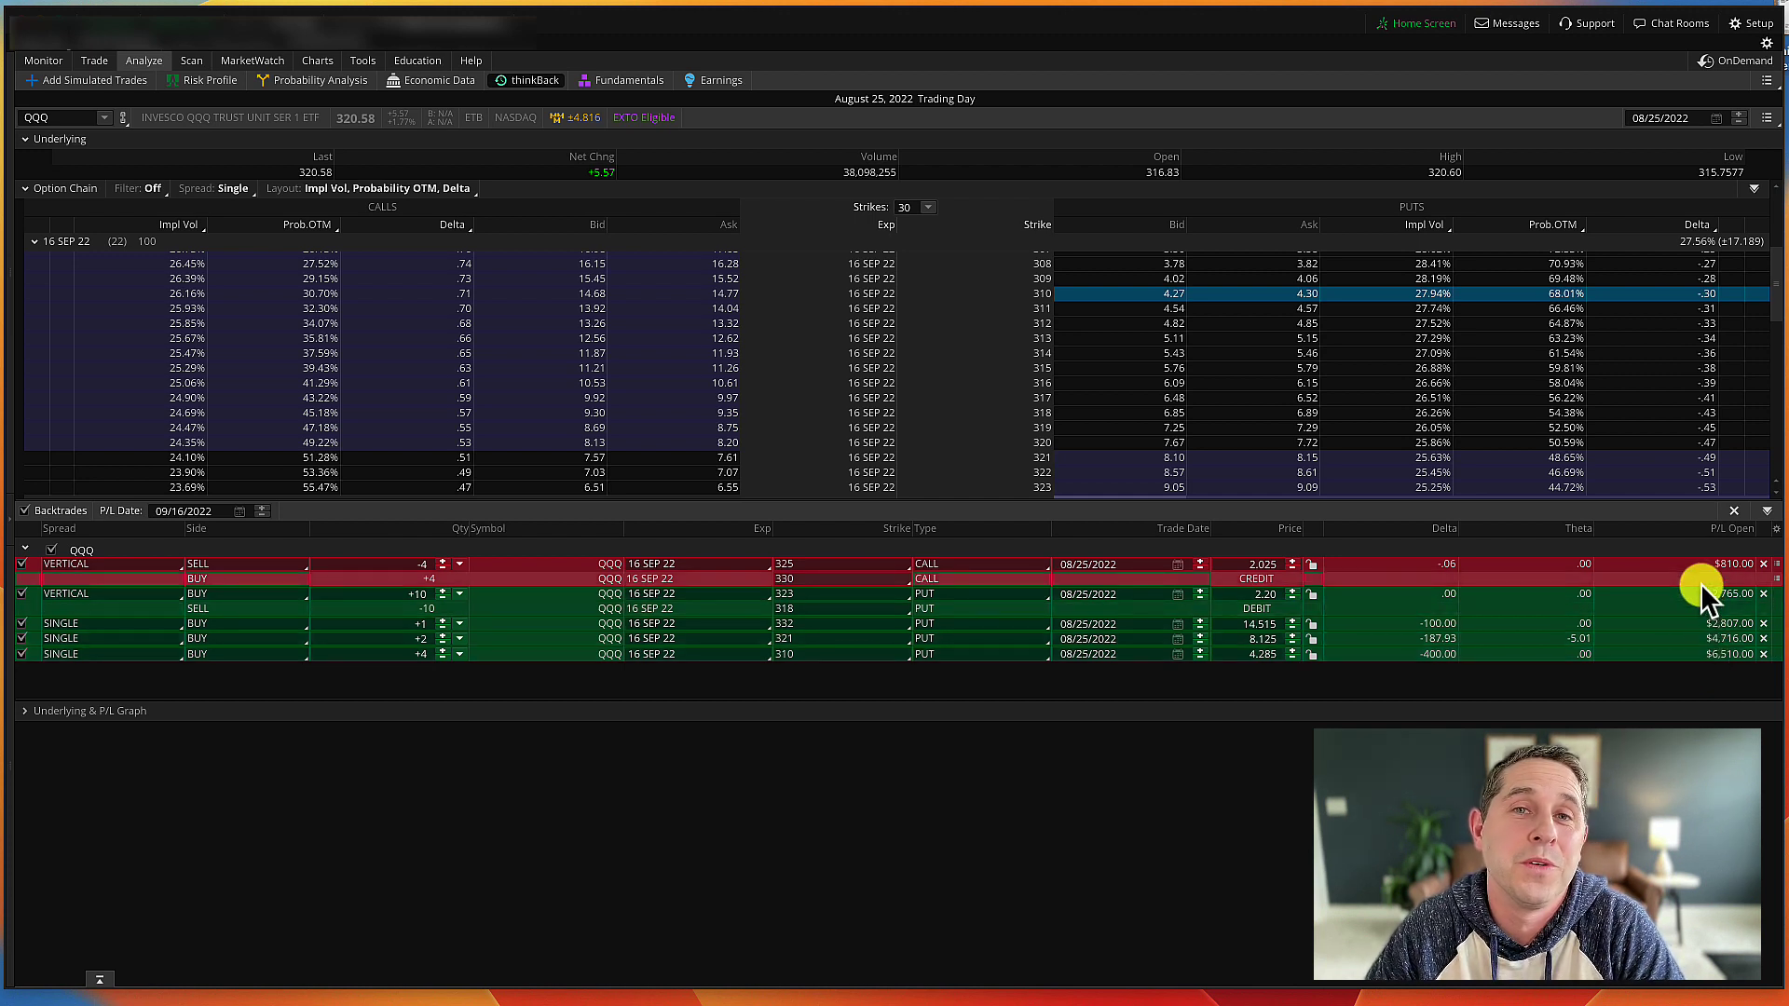
- Delete all five August 25 QQQ positions from the backtrades
click(1763, 564)
click(1763, 565)
click(1763, 564)
click(1762, 565)
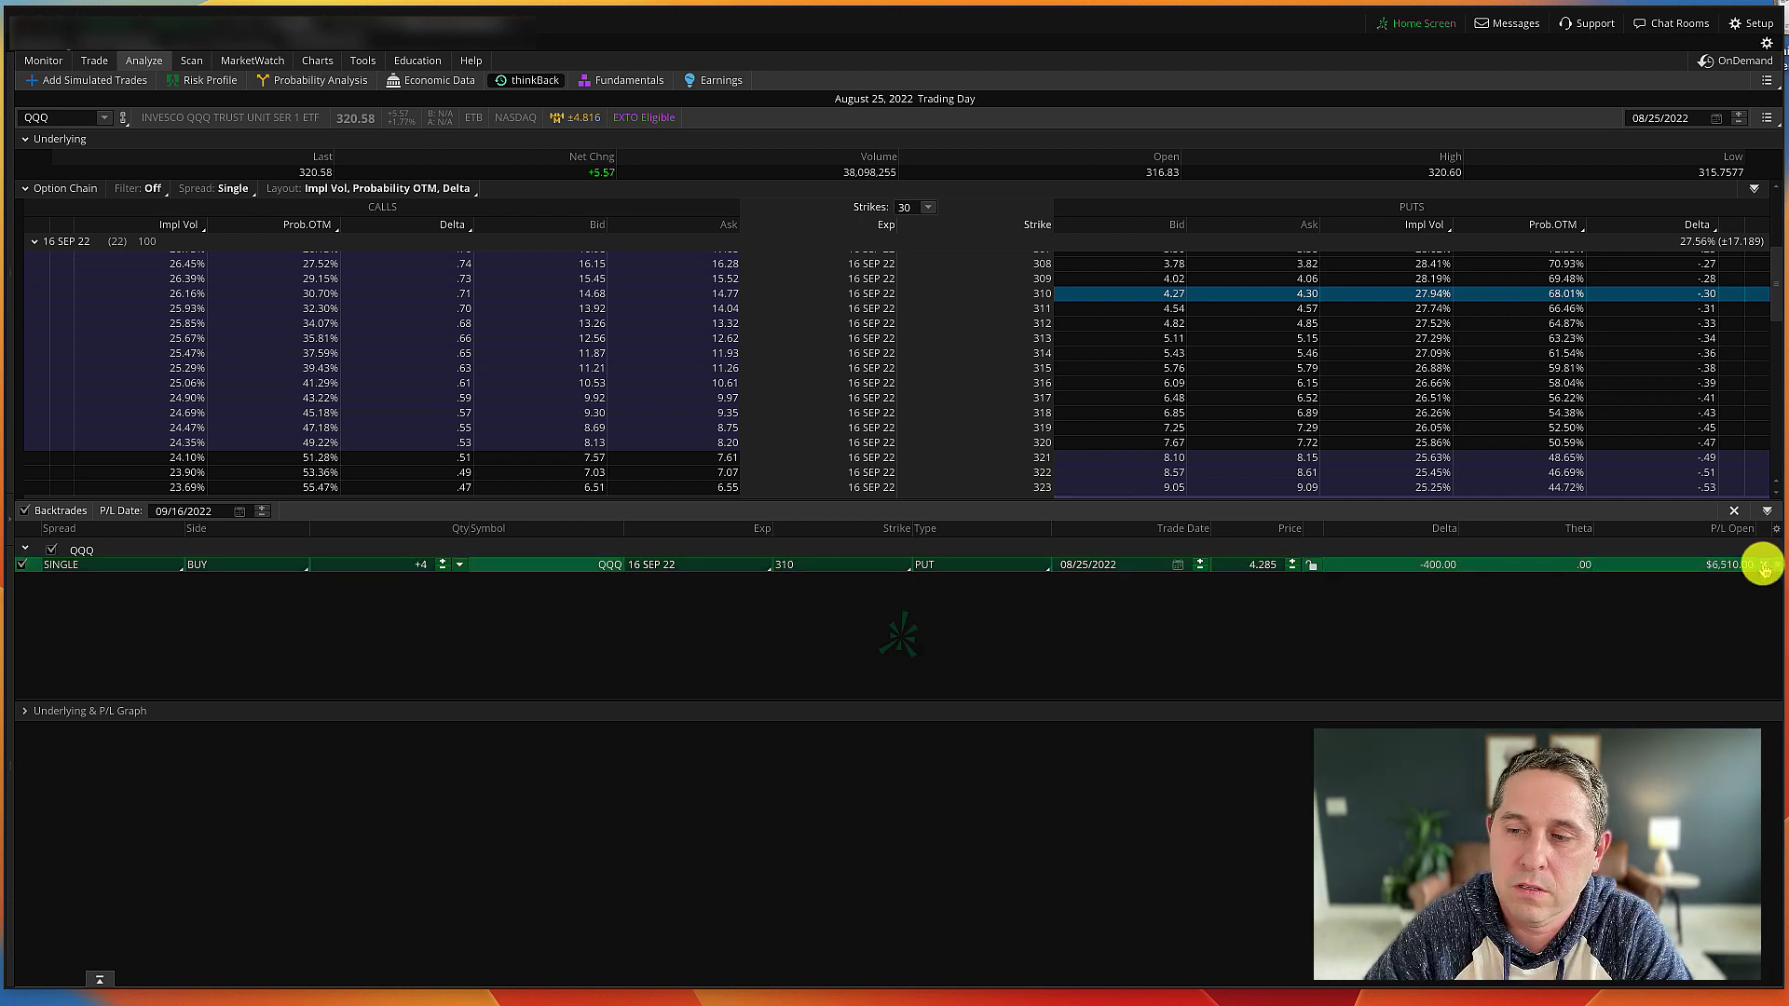
click(1763, 564)
- Examine the moving average crossovers on the QQQ chart and set the thinkBack trading date to 10/25/2022
click(315, 57)
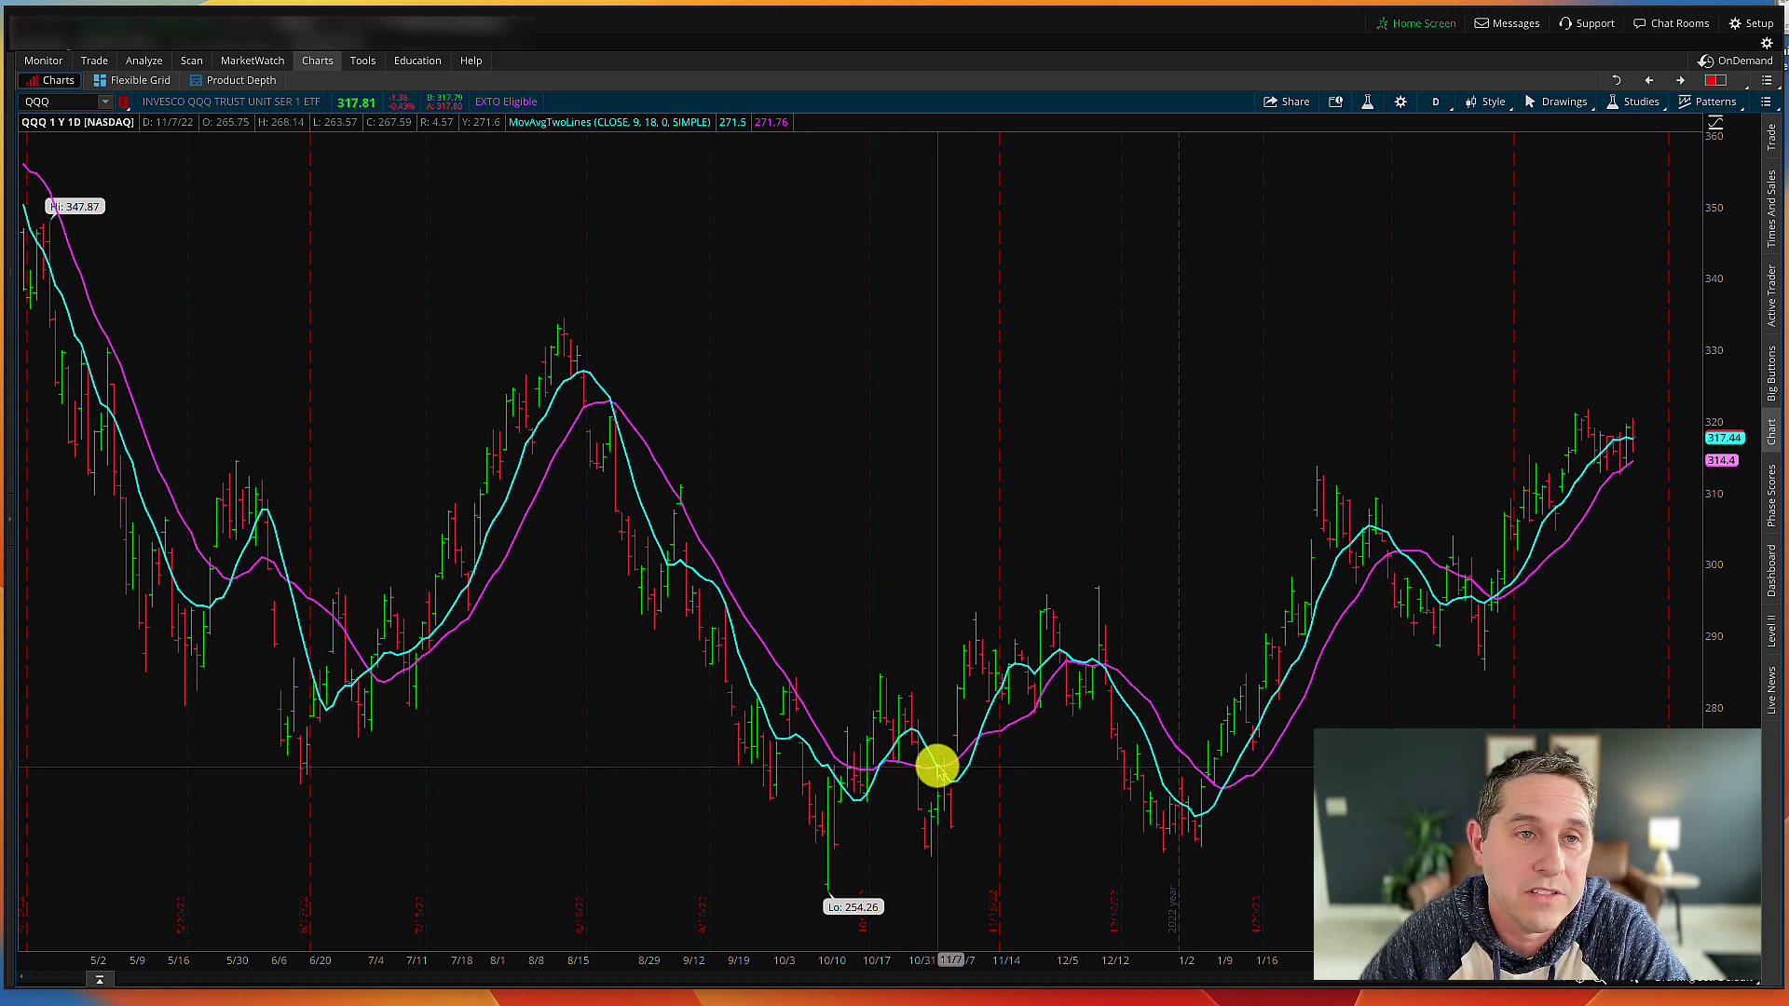
click(143, 59)
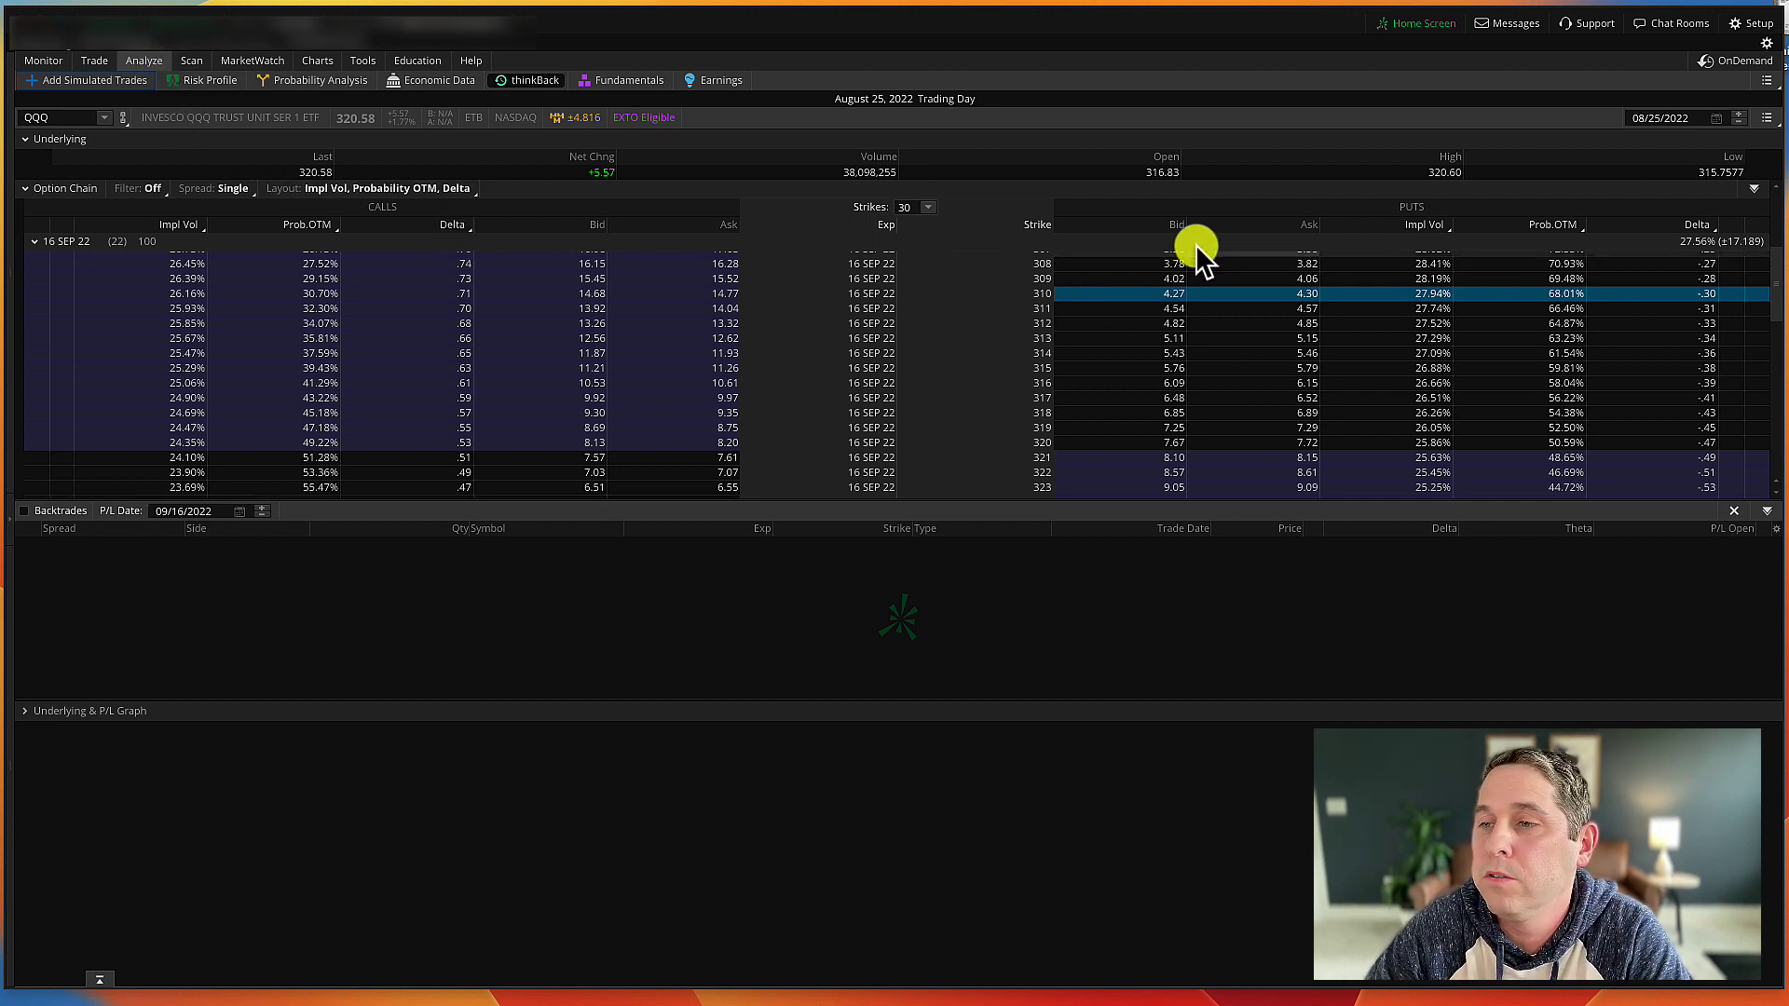
double_click(1737, 112)
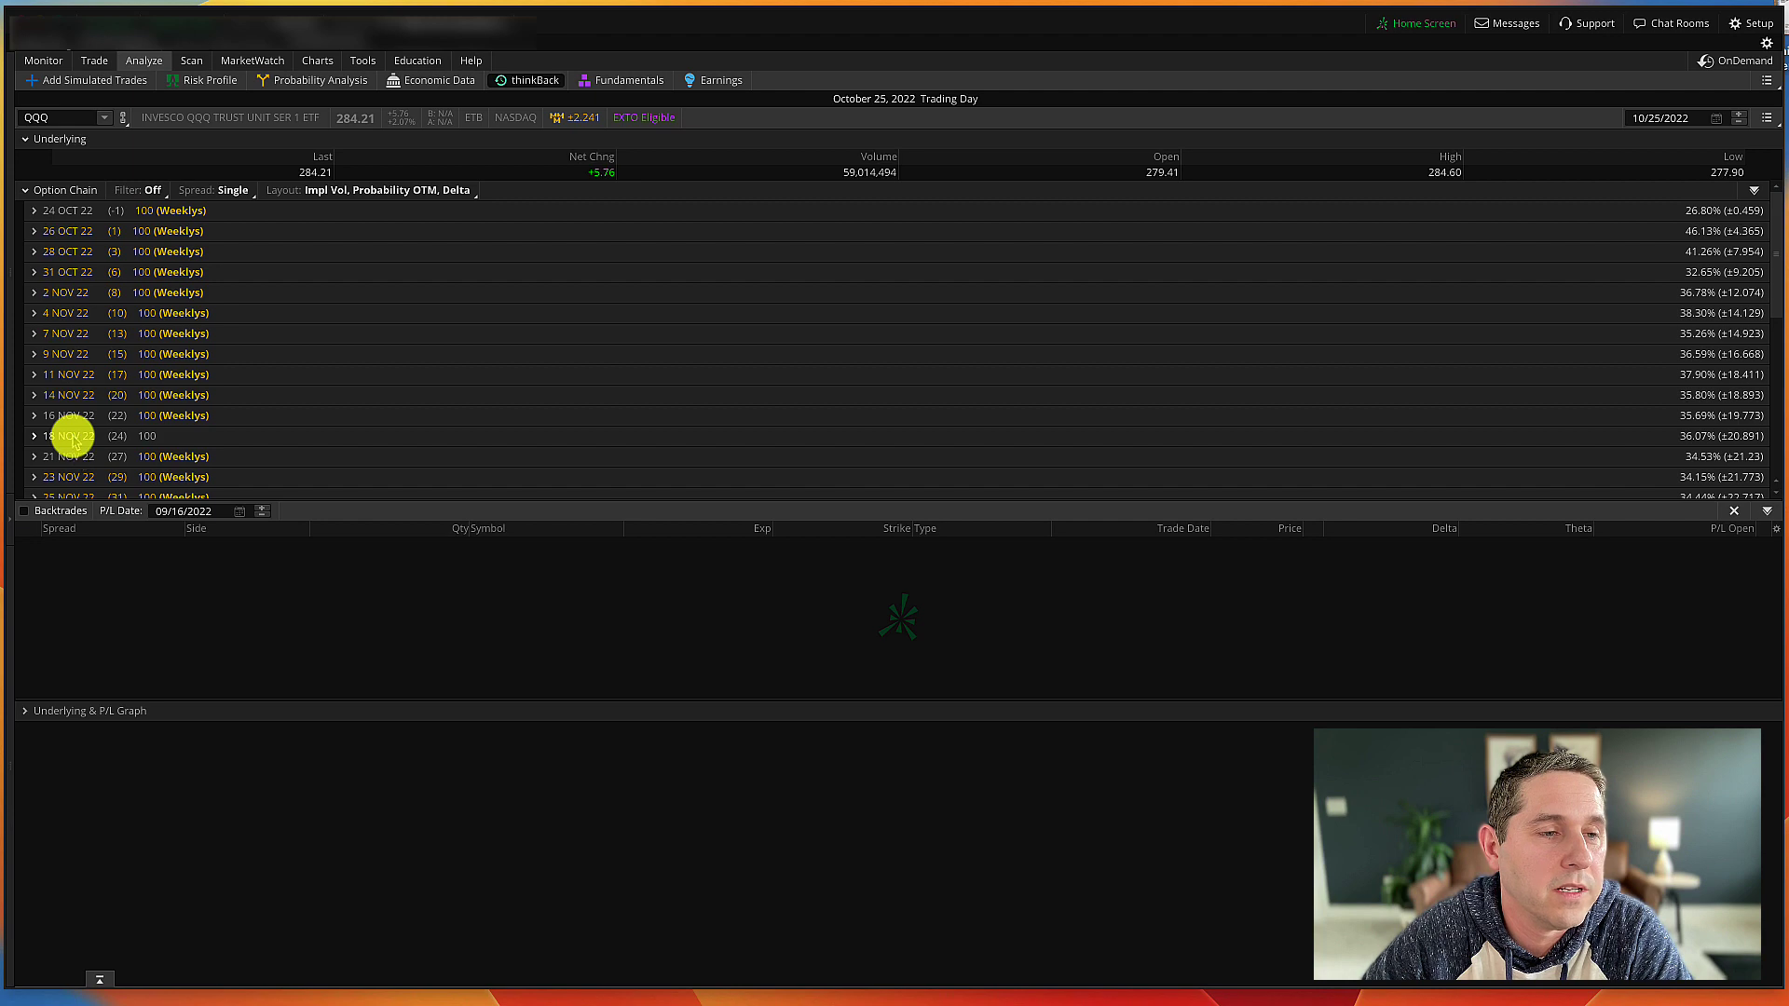
- Expand the 18 NOV 22 option chain and add a sold 282/277 put vertical to the backtrades
scroll(74, 443, down, 2)
click(56, 399)
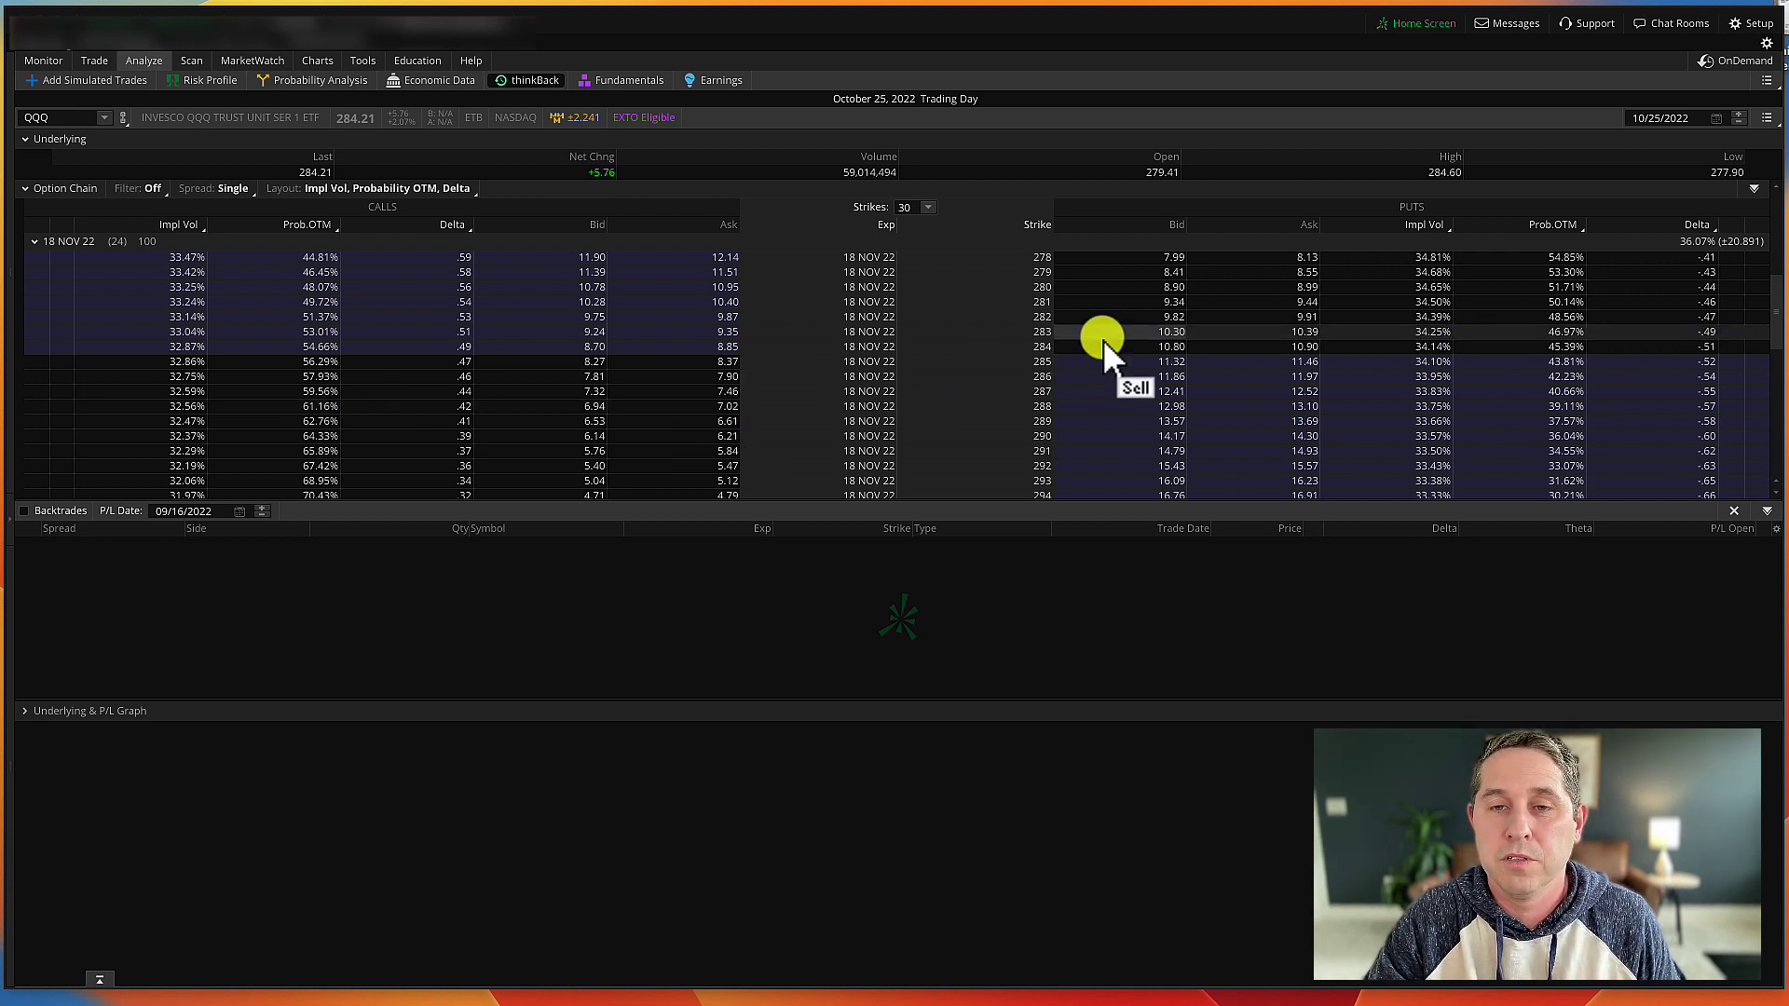
scroll(1103, 339, up, 2)
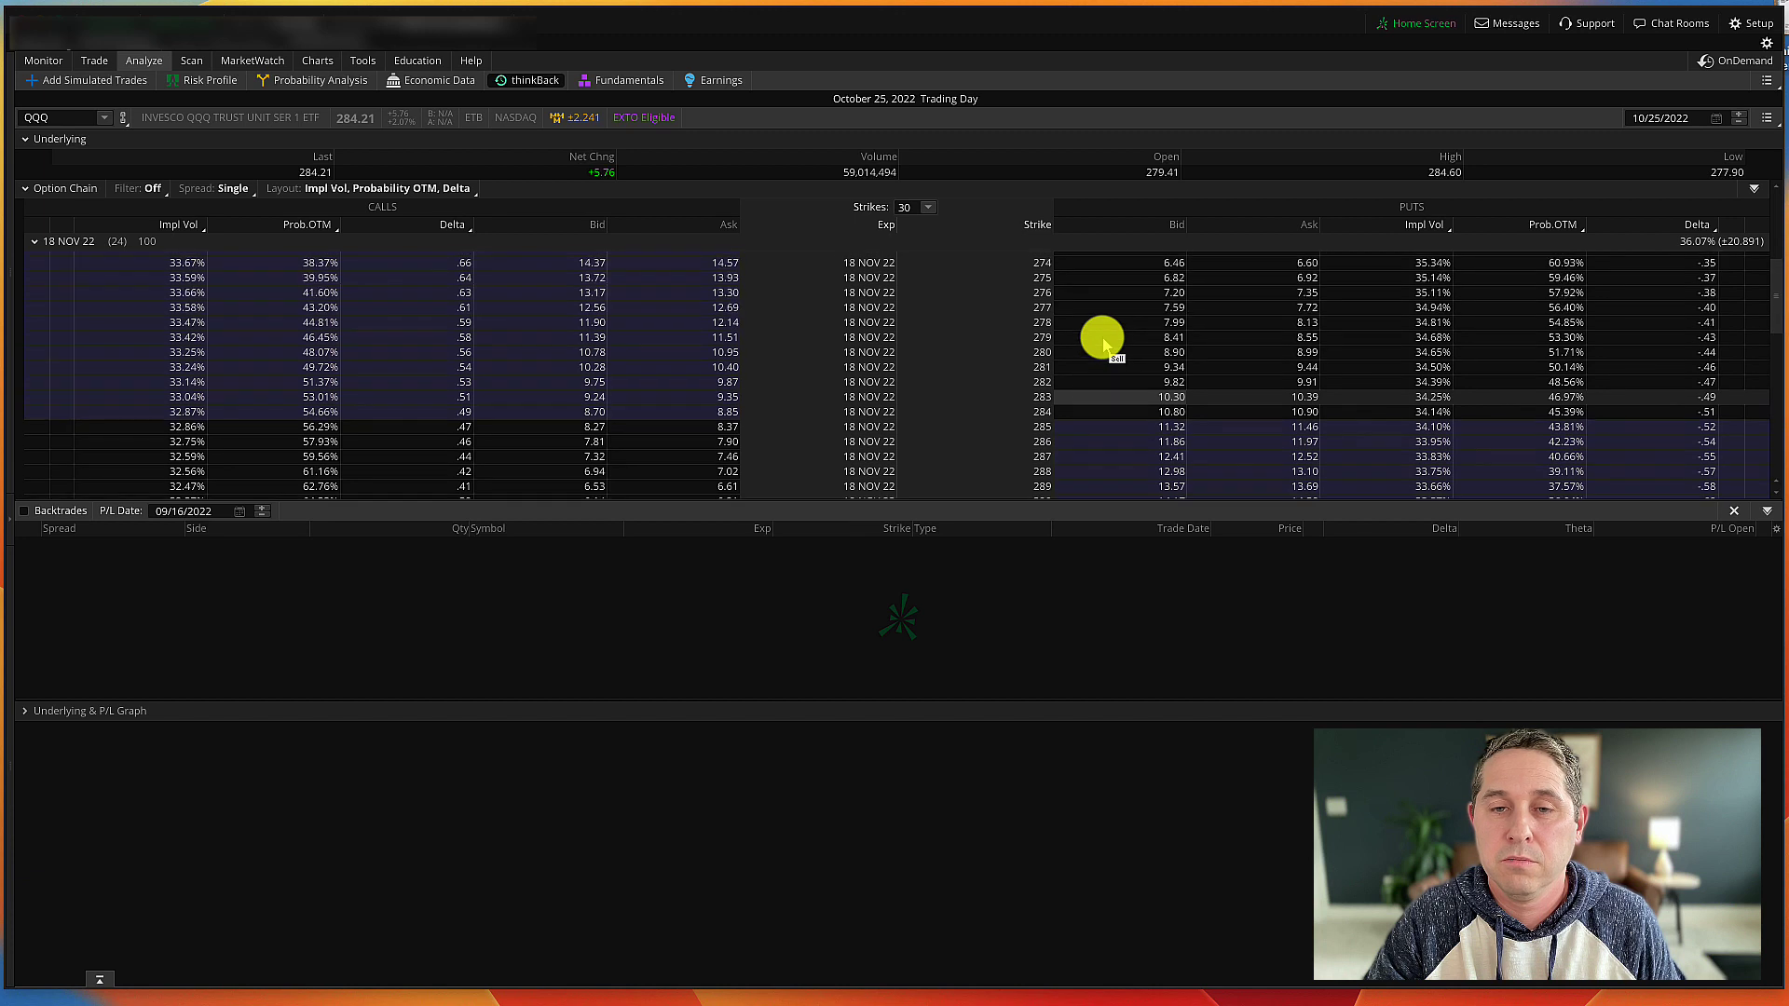
click(1174, 381)
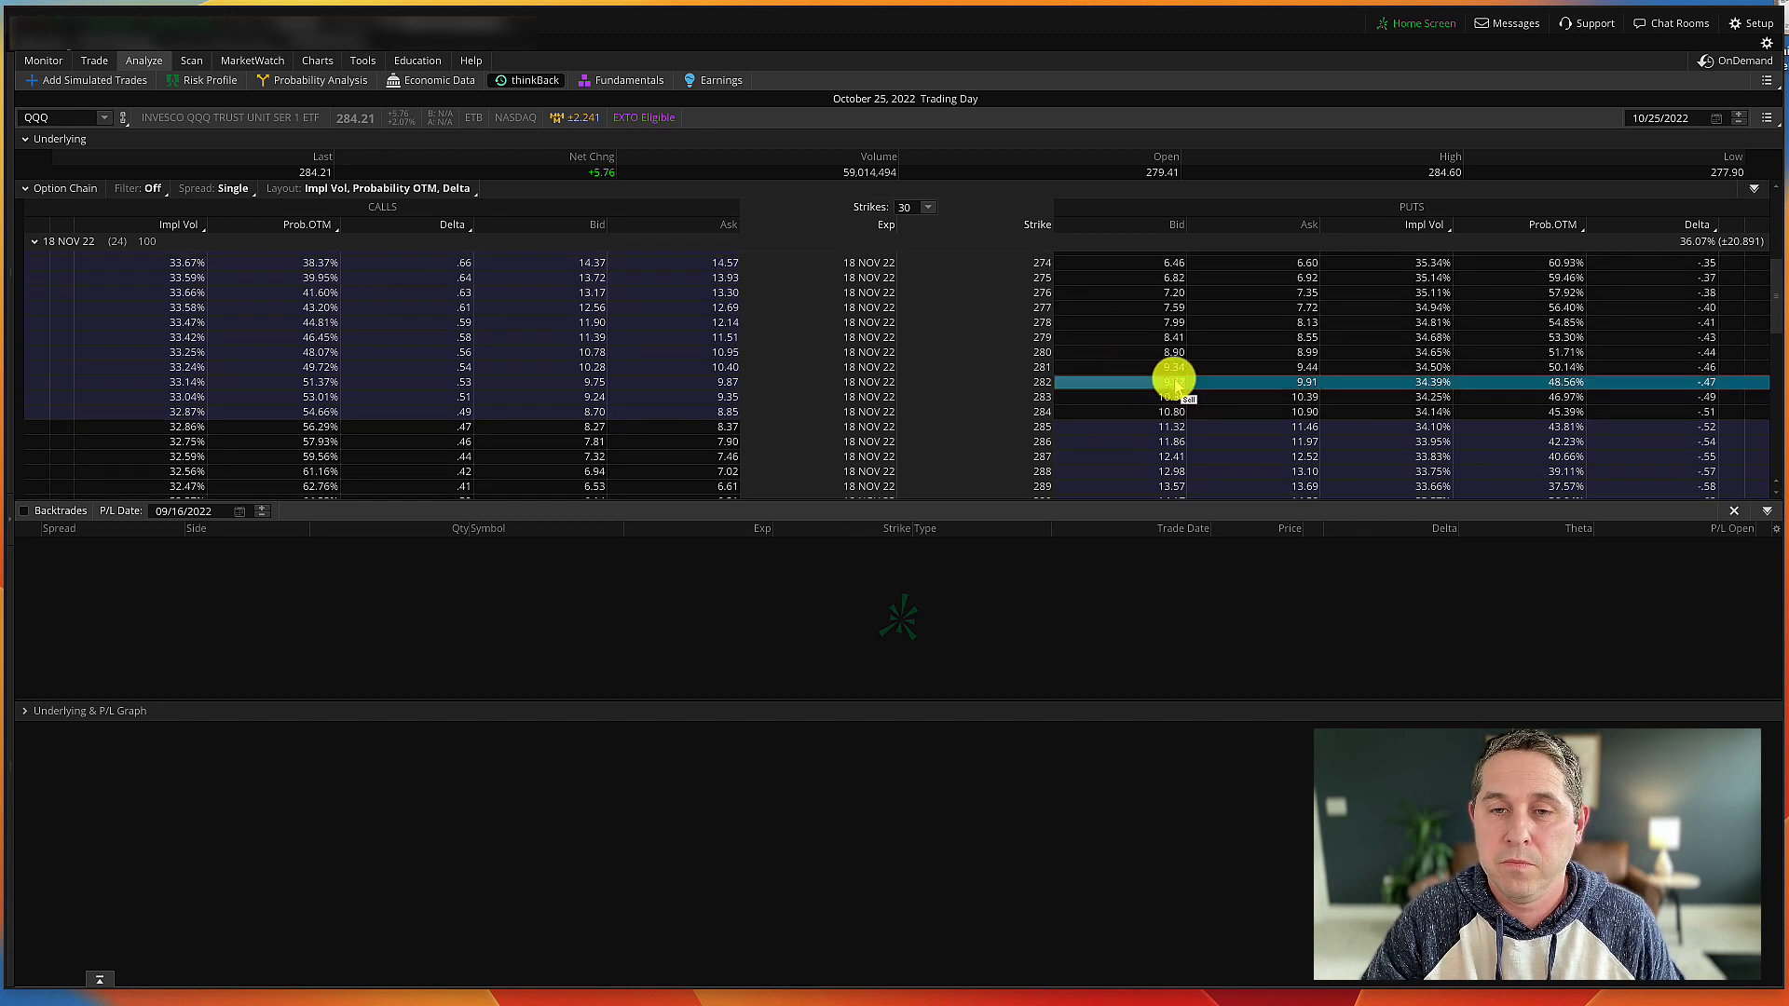
click(1302, 307)
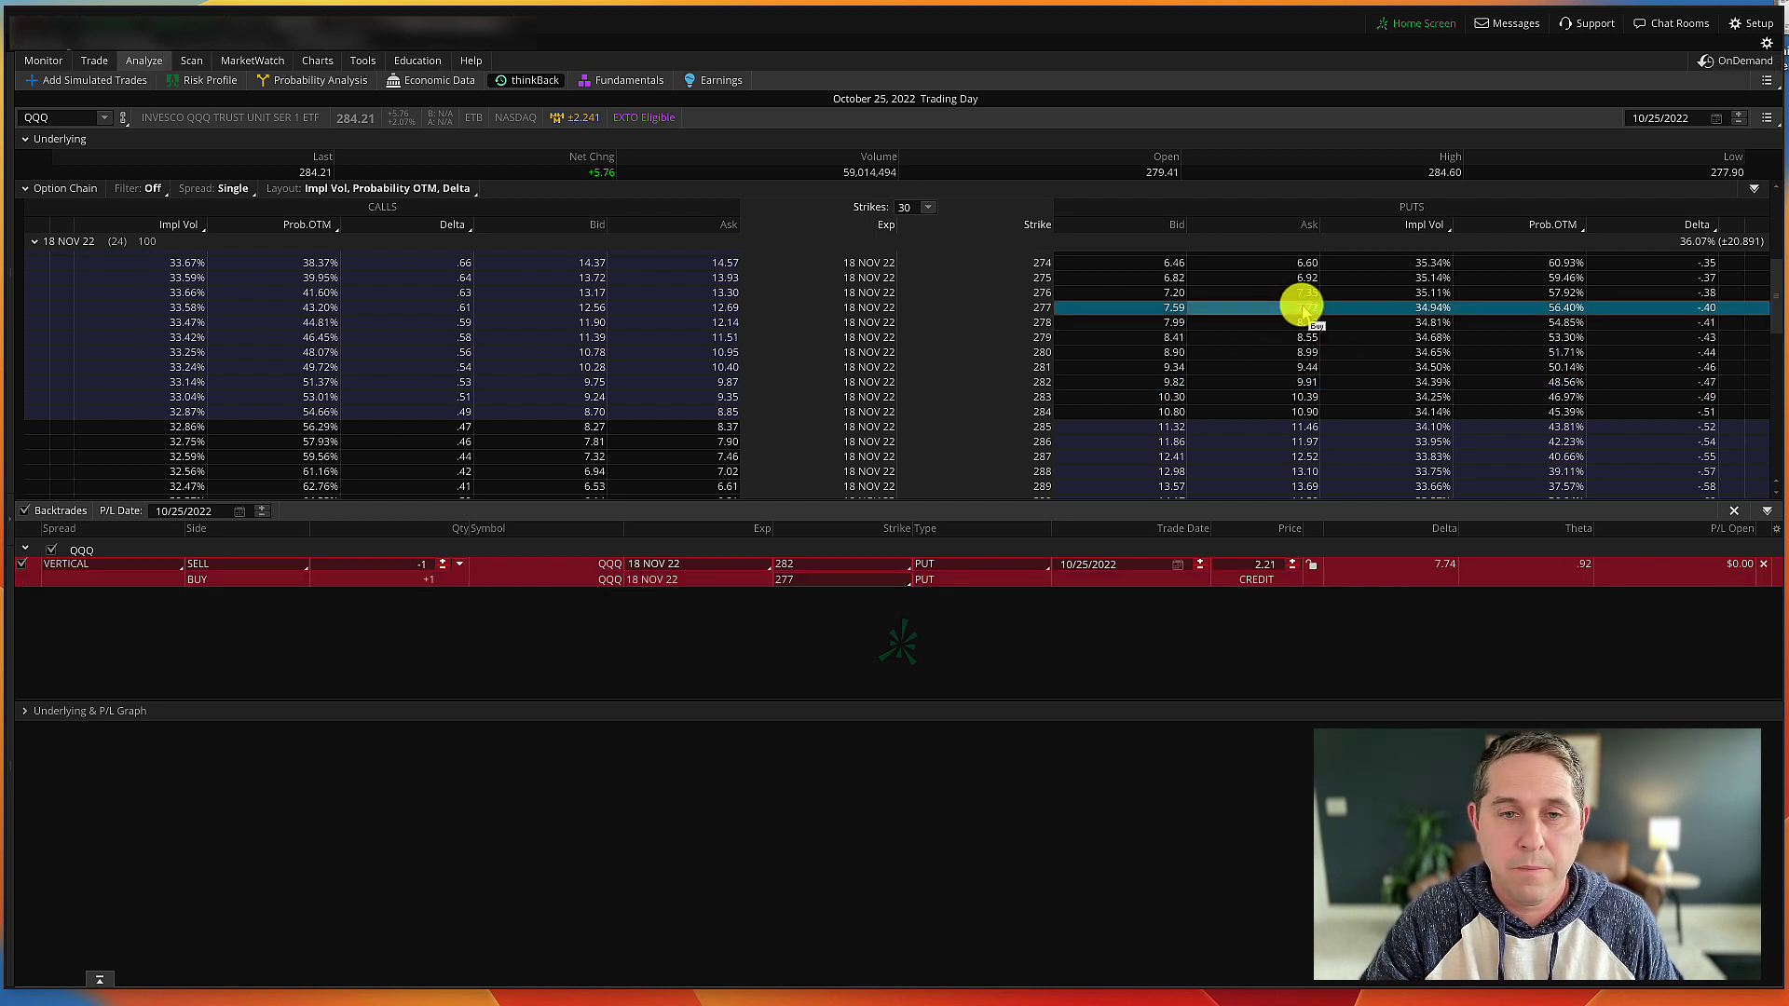
- Add a bought 18 NOV 22 call vertical with a 283 long strike and a 287 short strike
right_click(708, 425)
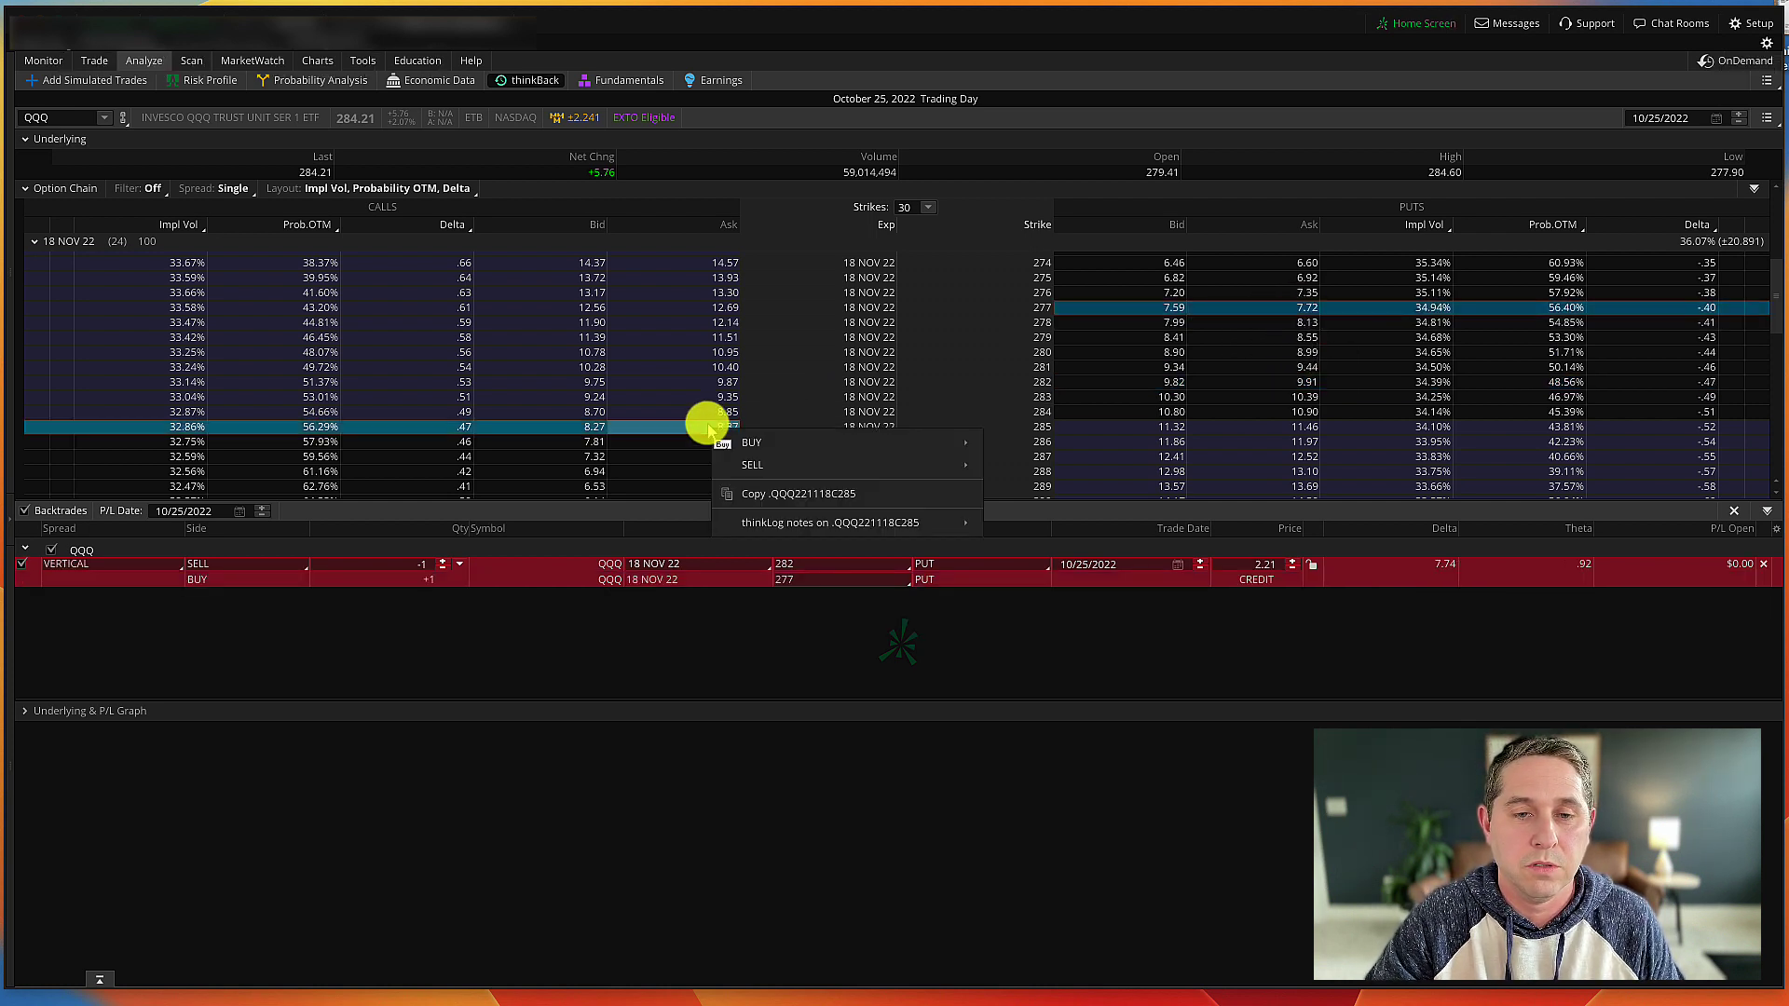
mouse_move(848, 445)
click(1023, 463)
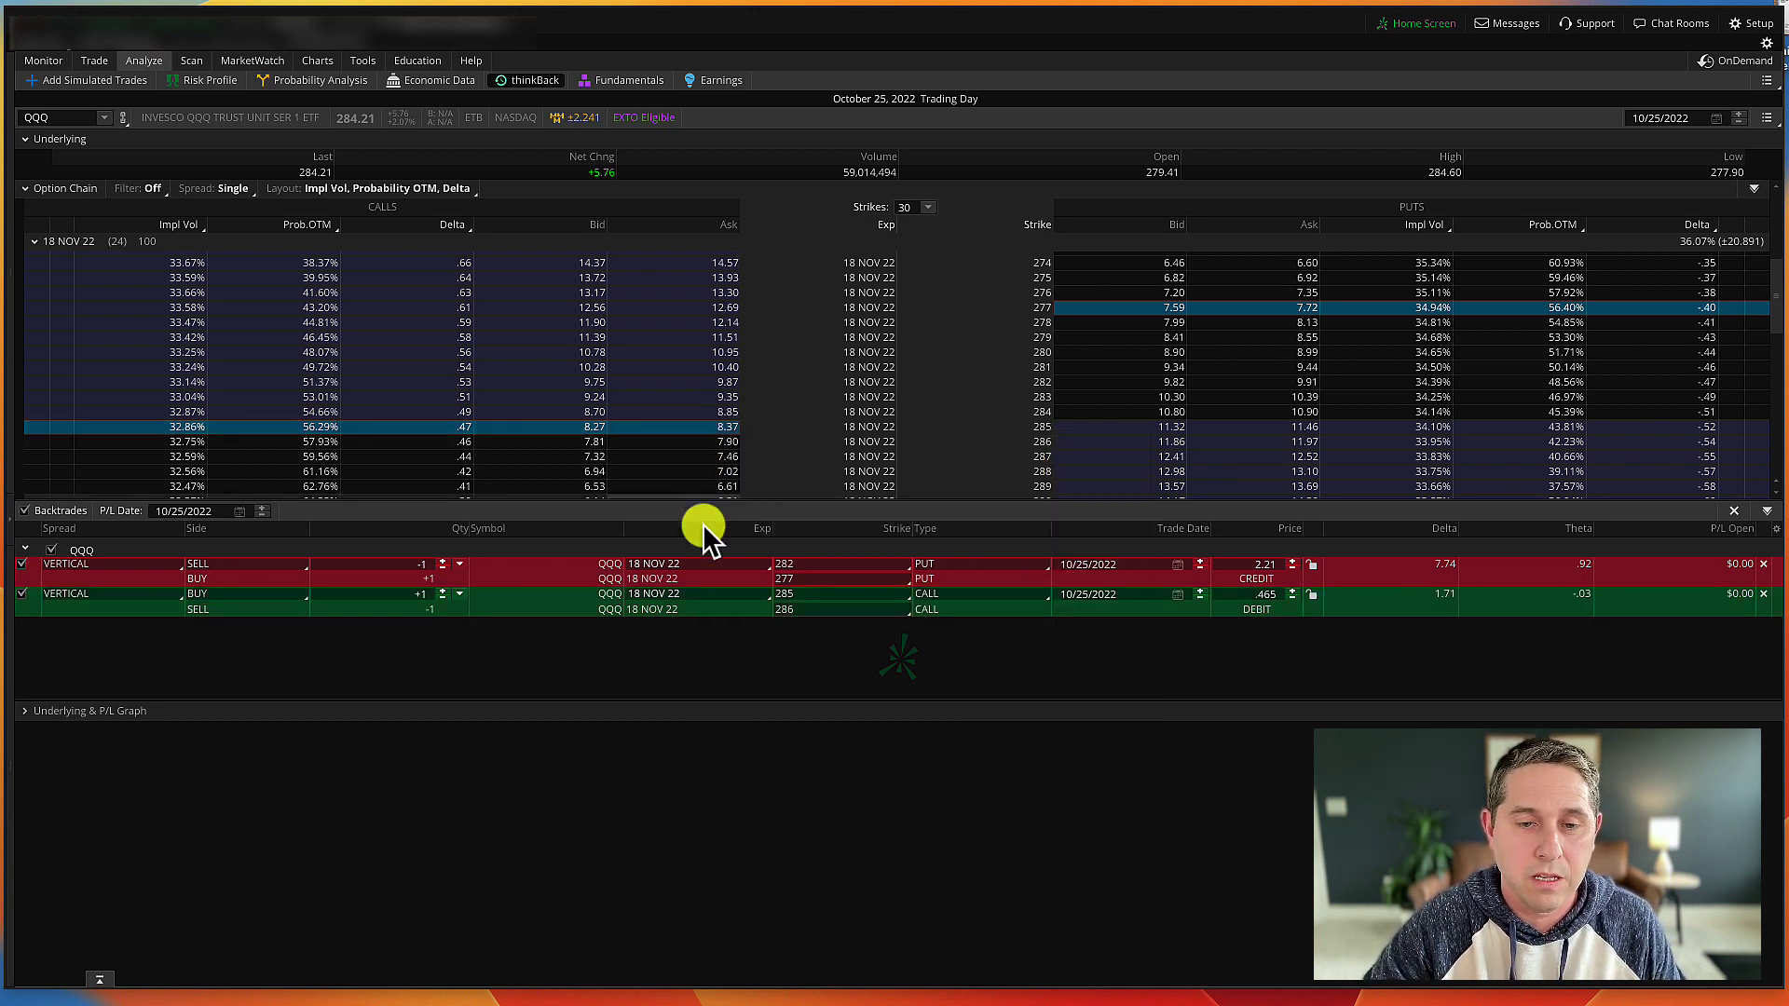
click(815, 610)
click(819, 655)
click(822, 593)
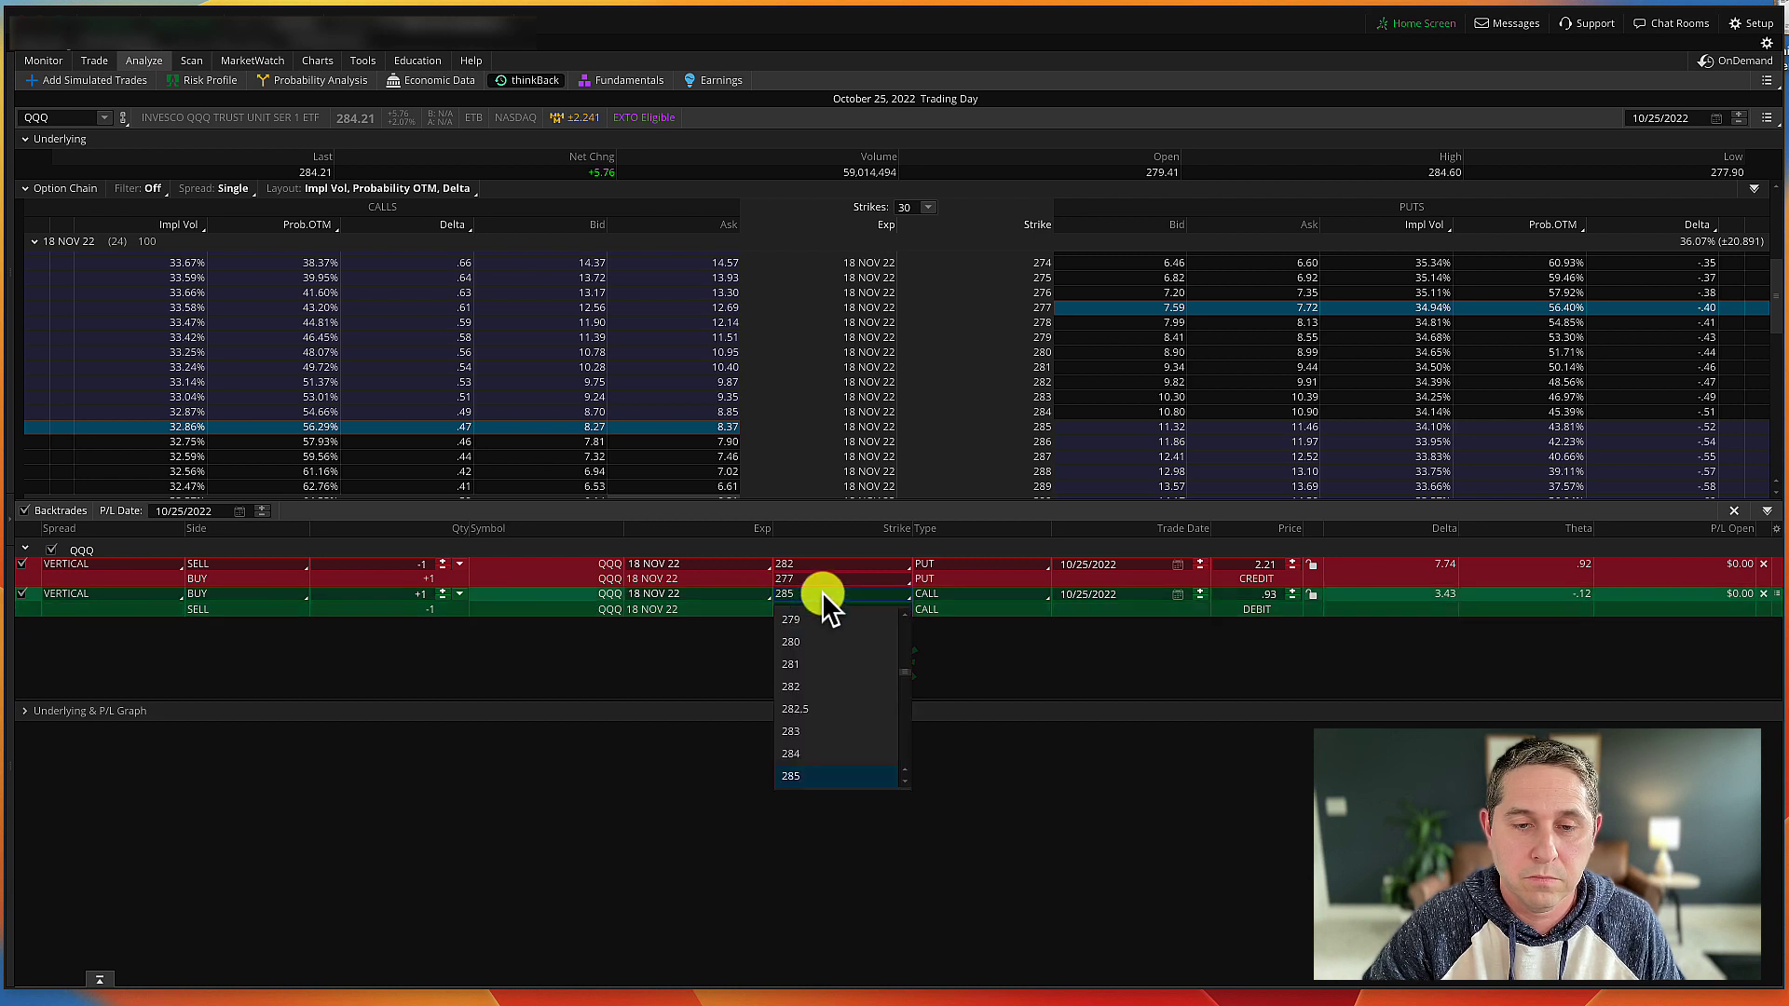
click(850, 730)
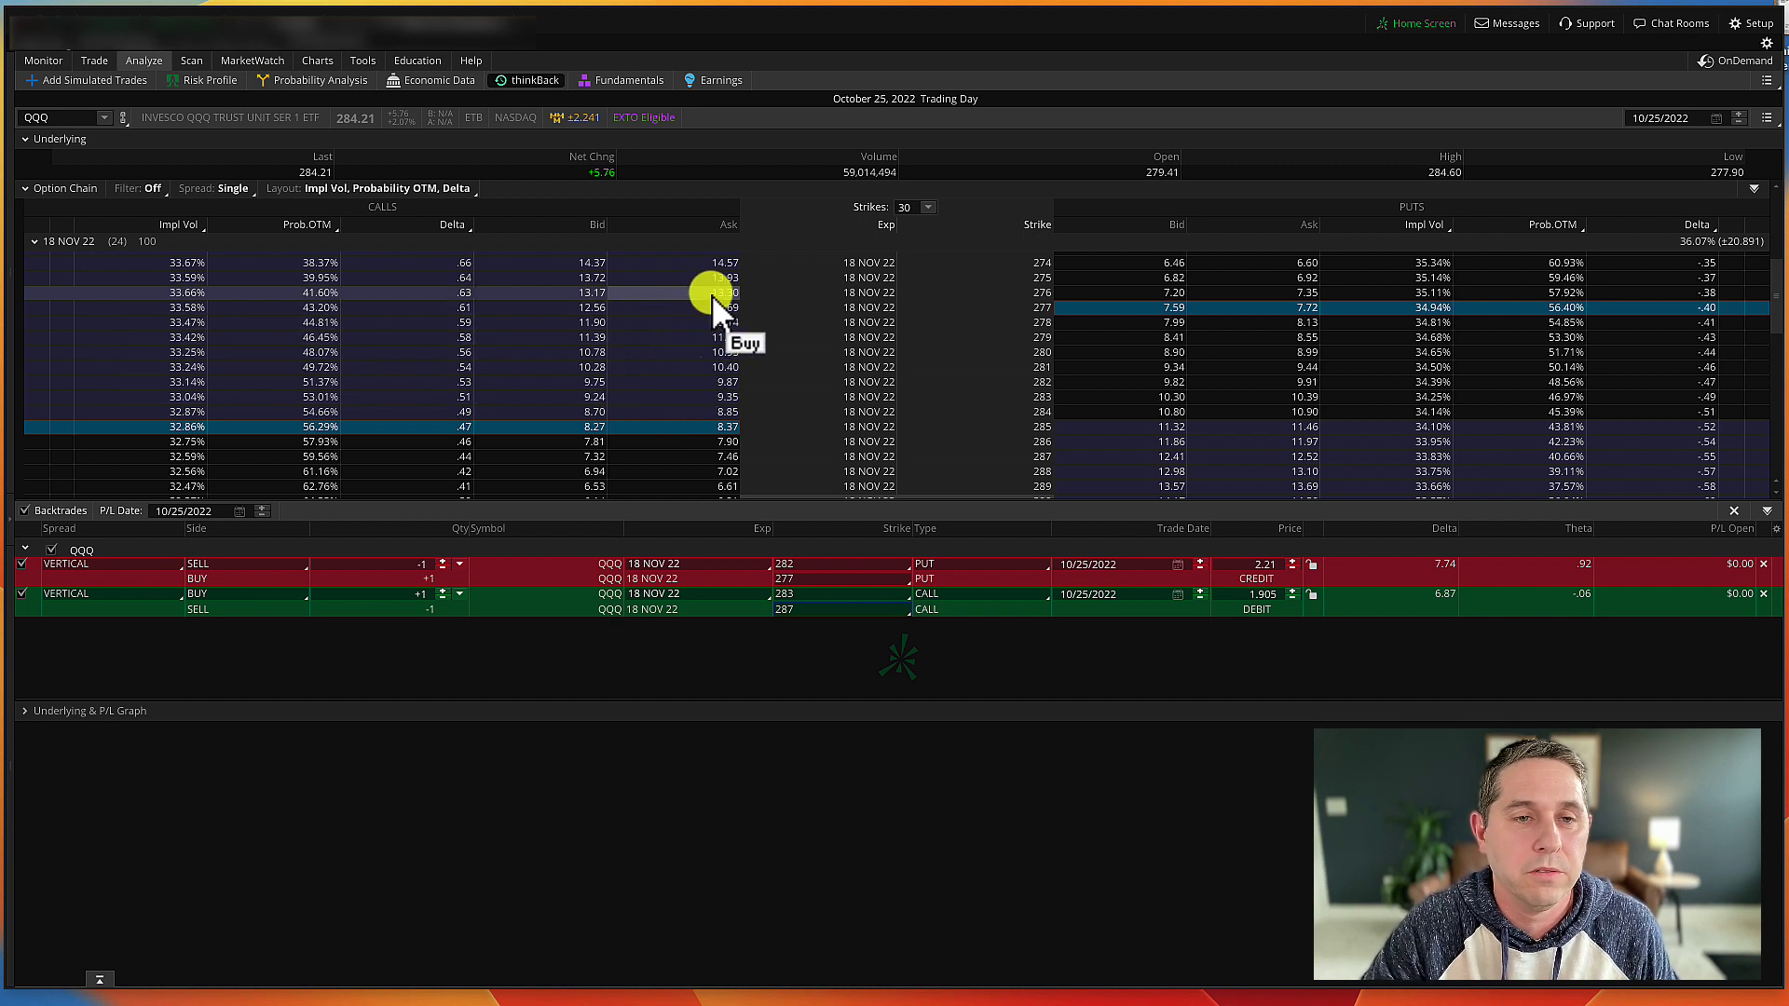
- Add bought single 18 NOV 22 calls at the 274, 284 and 290 strikes to the backtrades
click(721, 266)
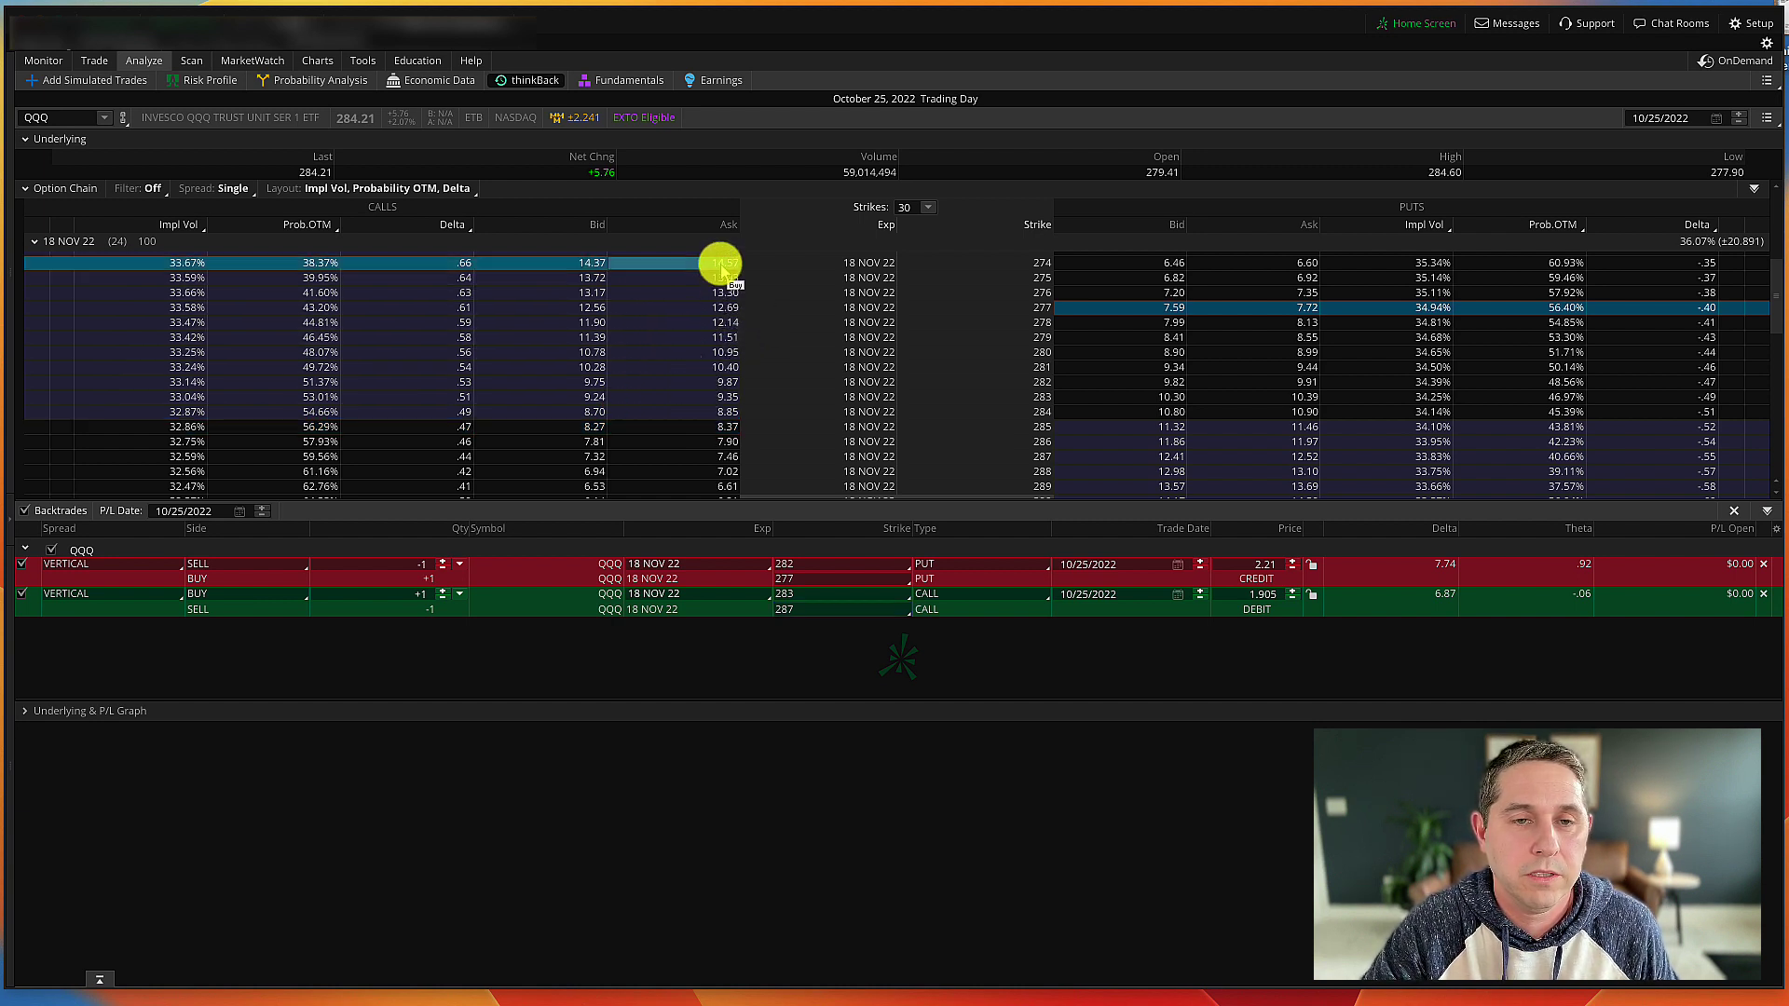
click(722, 413)
scroll(721, 484, down, 1)
click(721, 485)
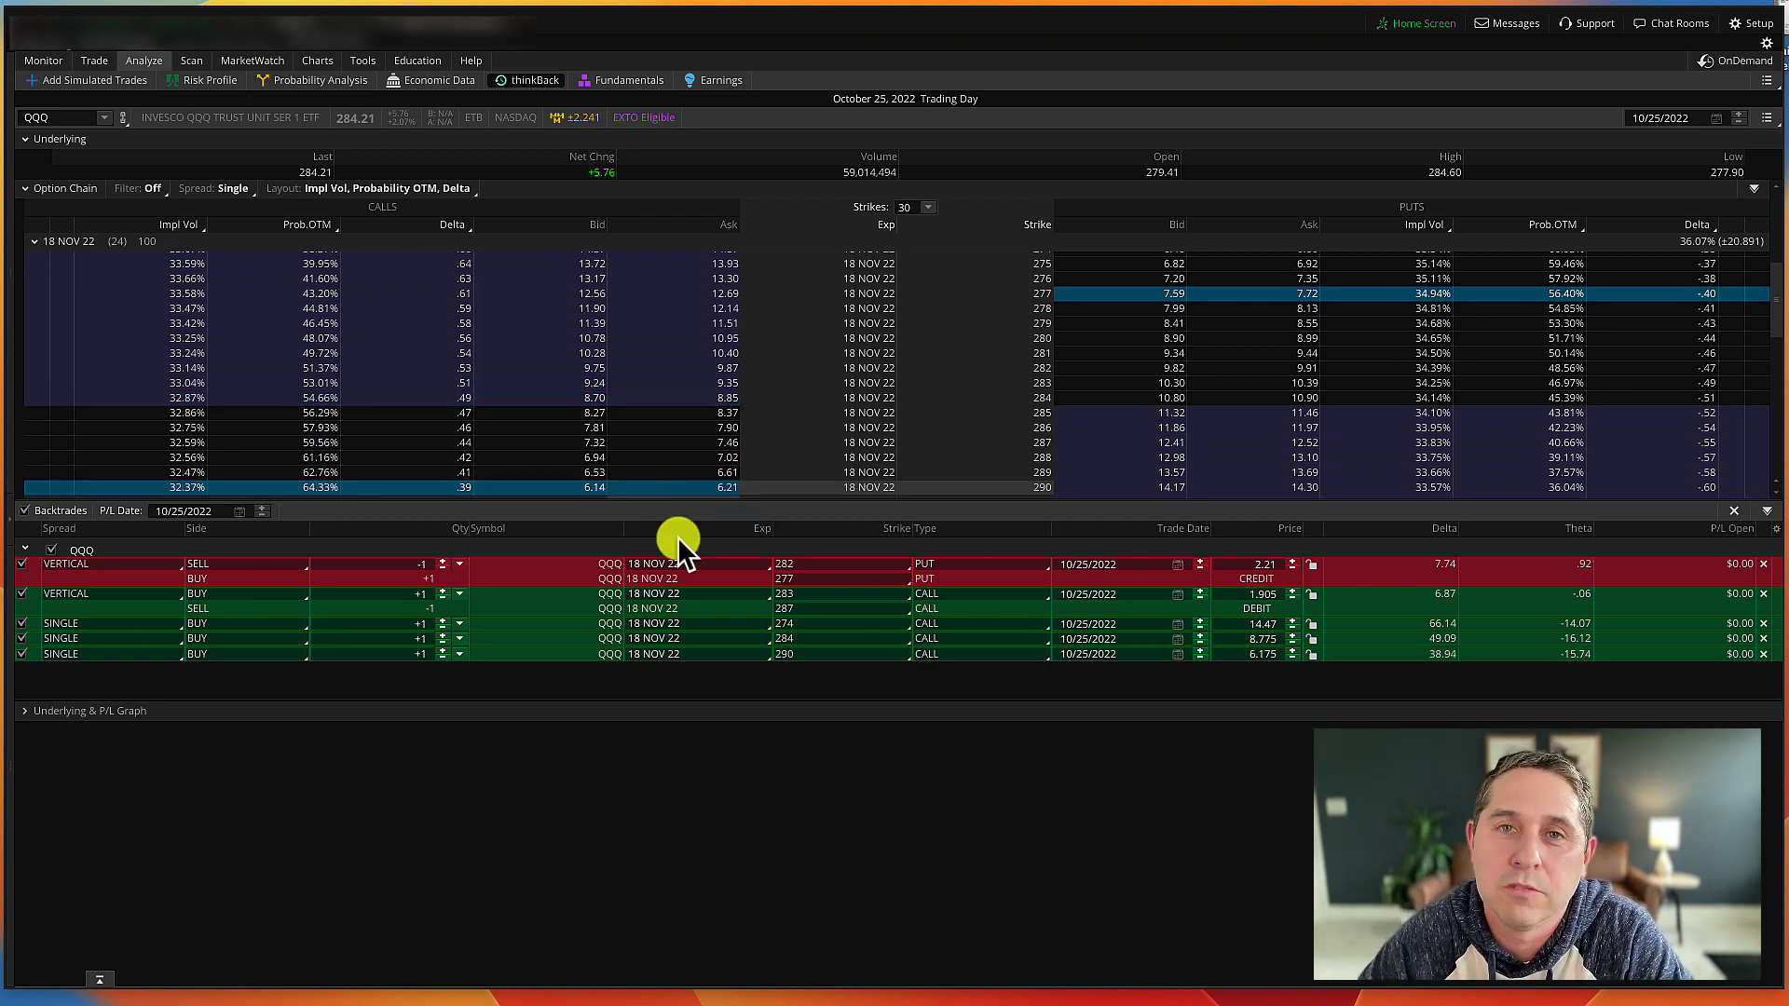
- Set the quantity of the sold 282/277 put vertical to -4 and the bought 283/287 call vertical to +10
click(440, 567)
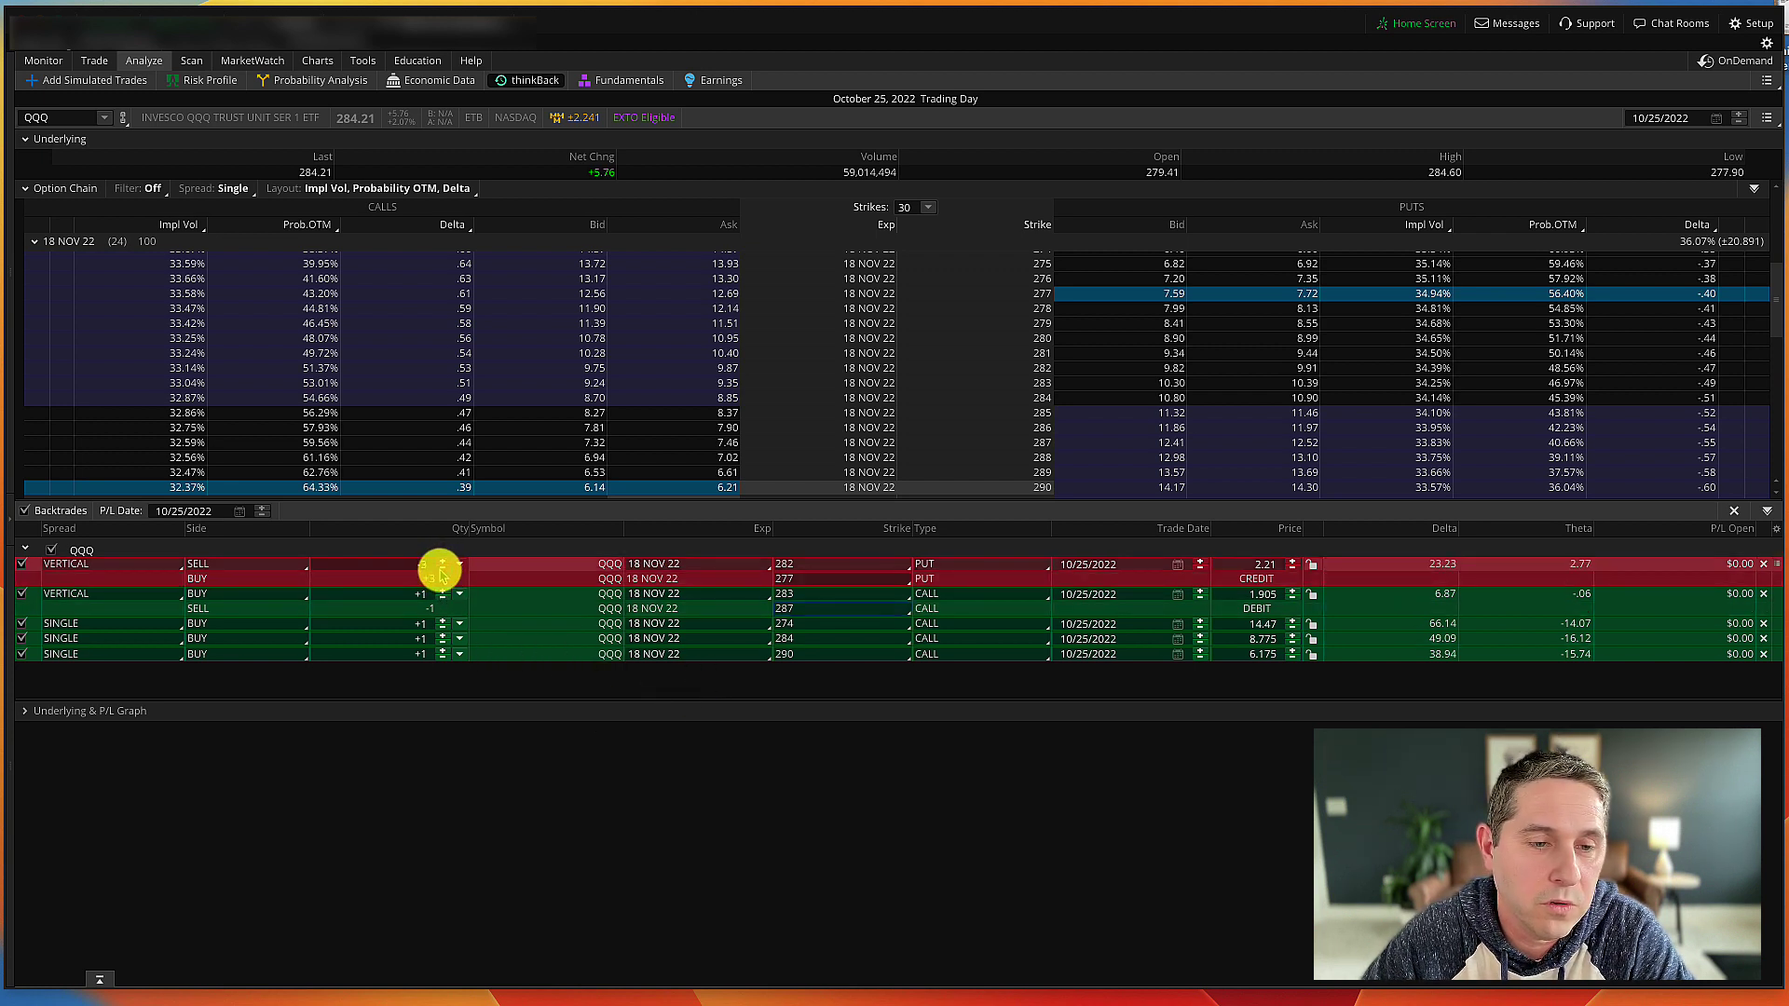
click(441, 568)
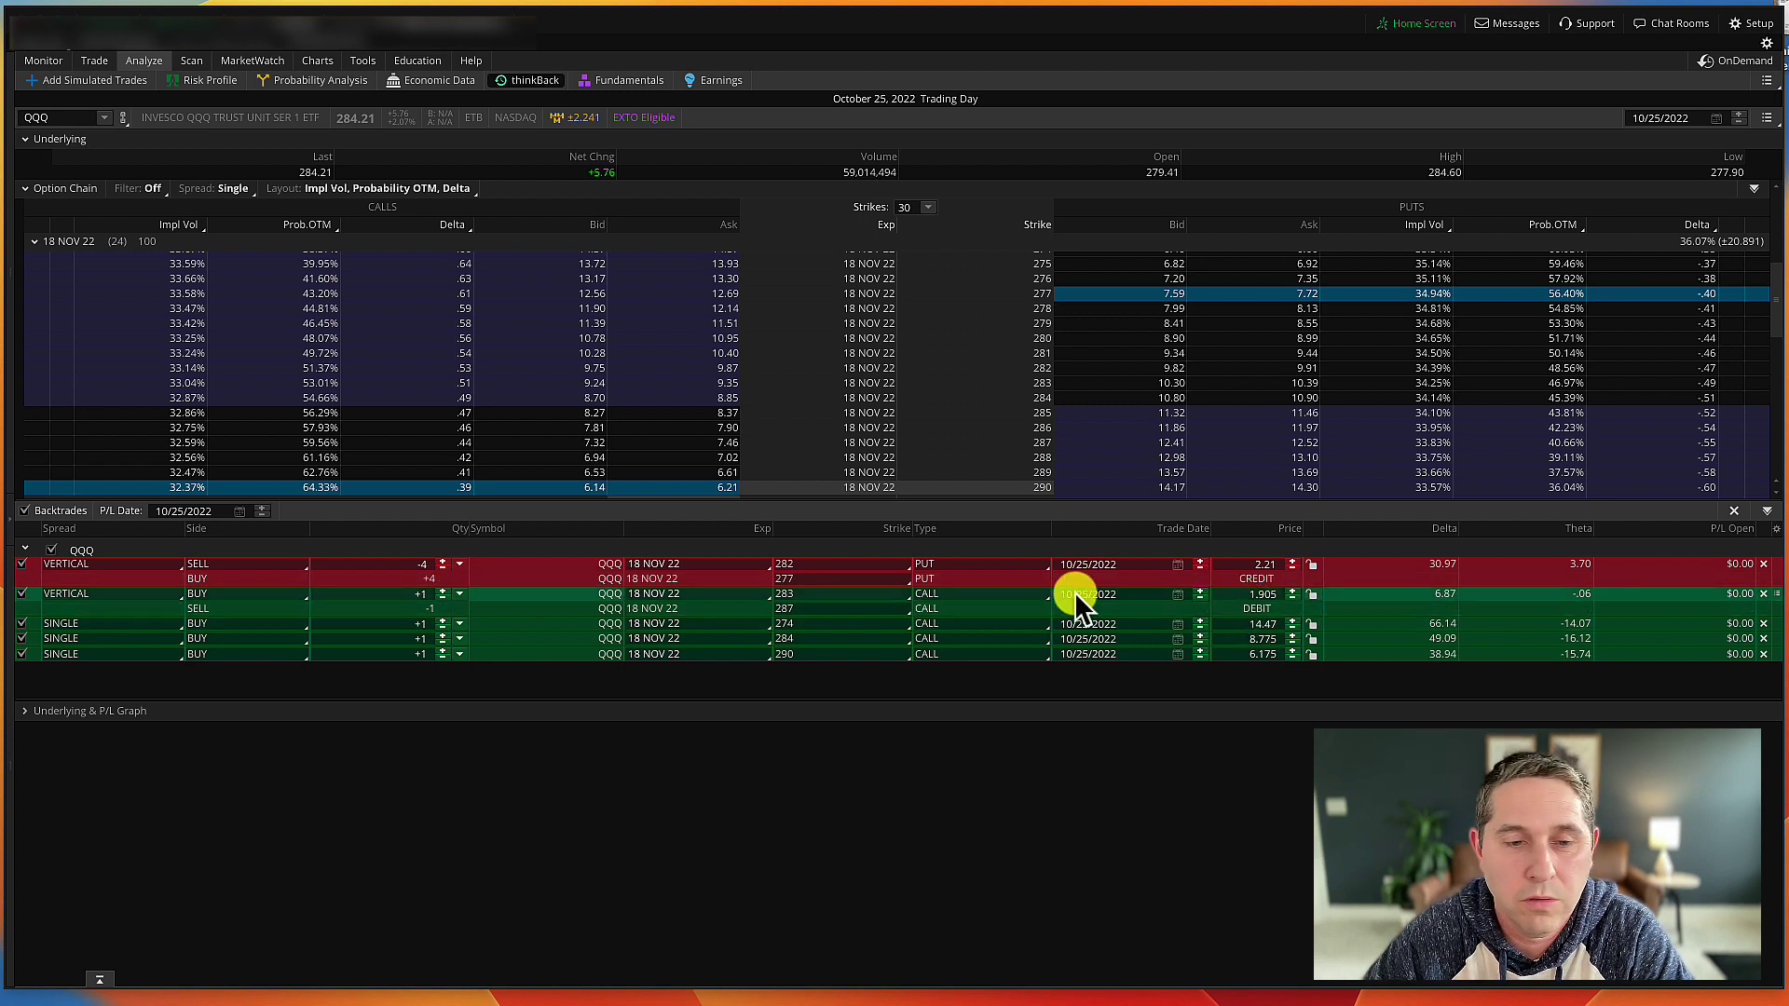
click(458, 593)
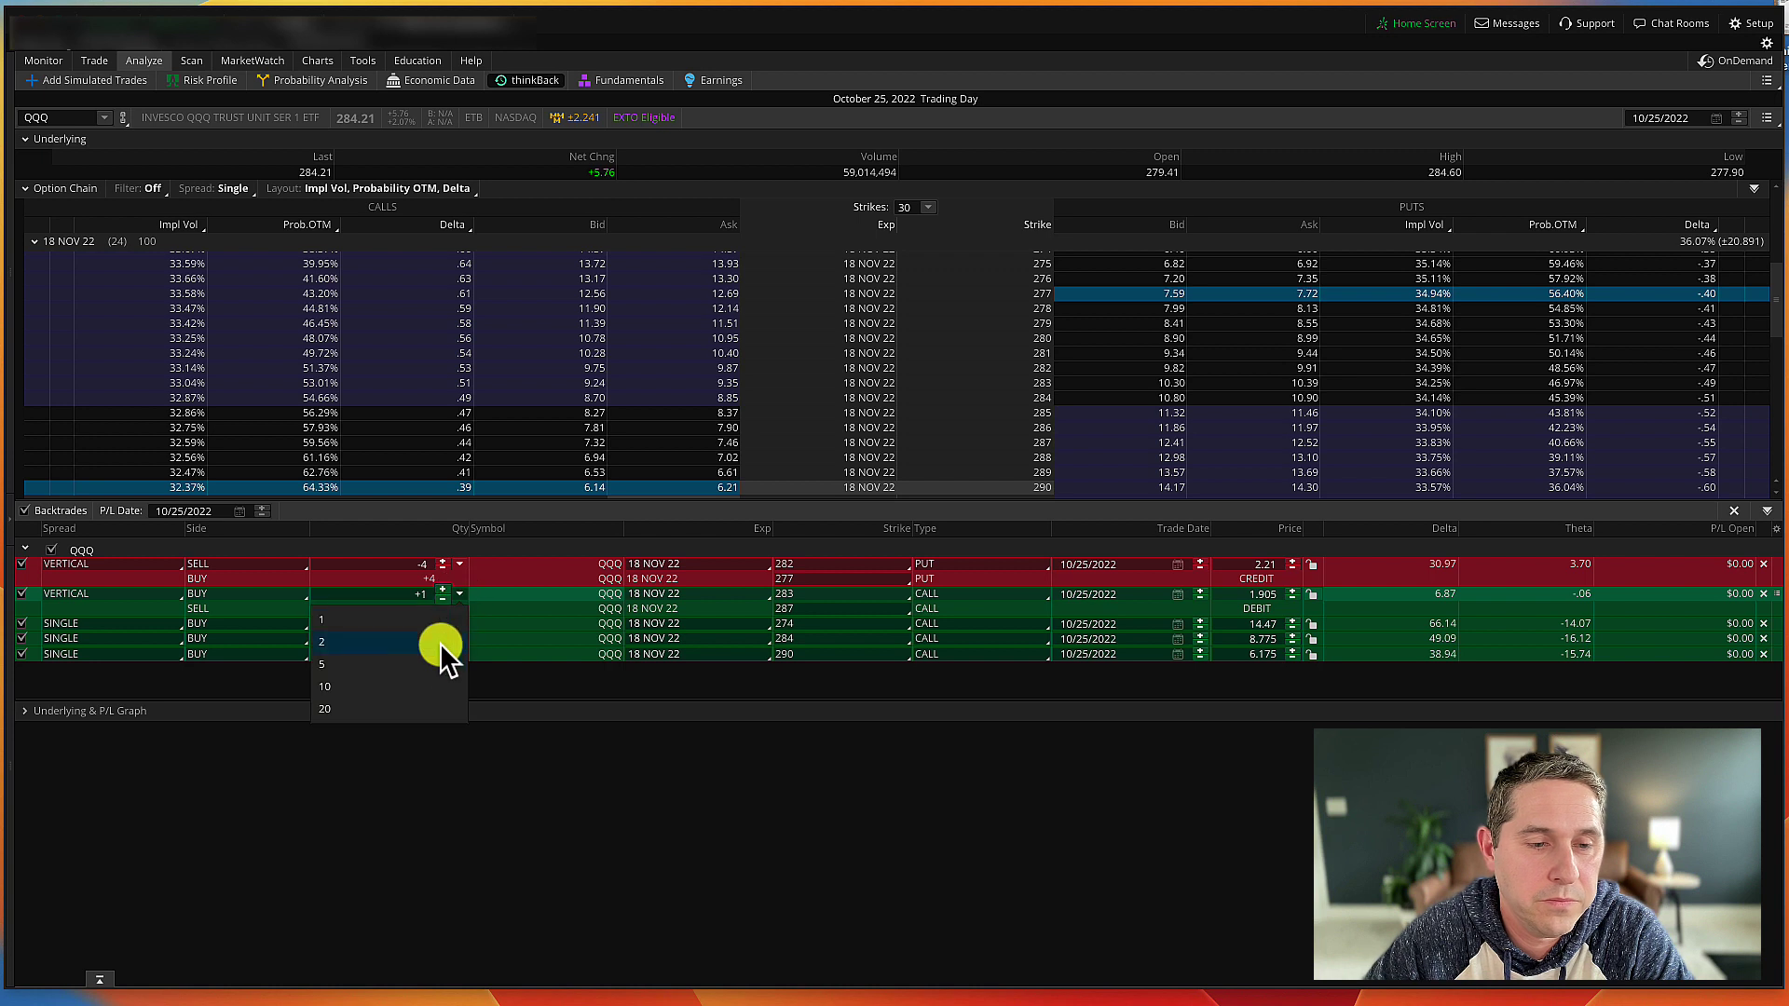
click(391, 686)
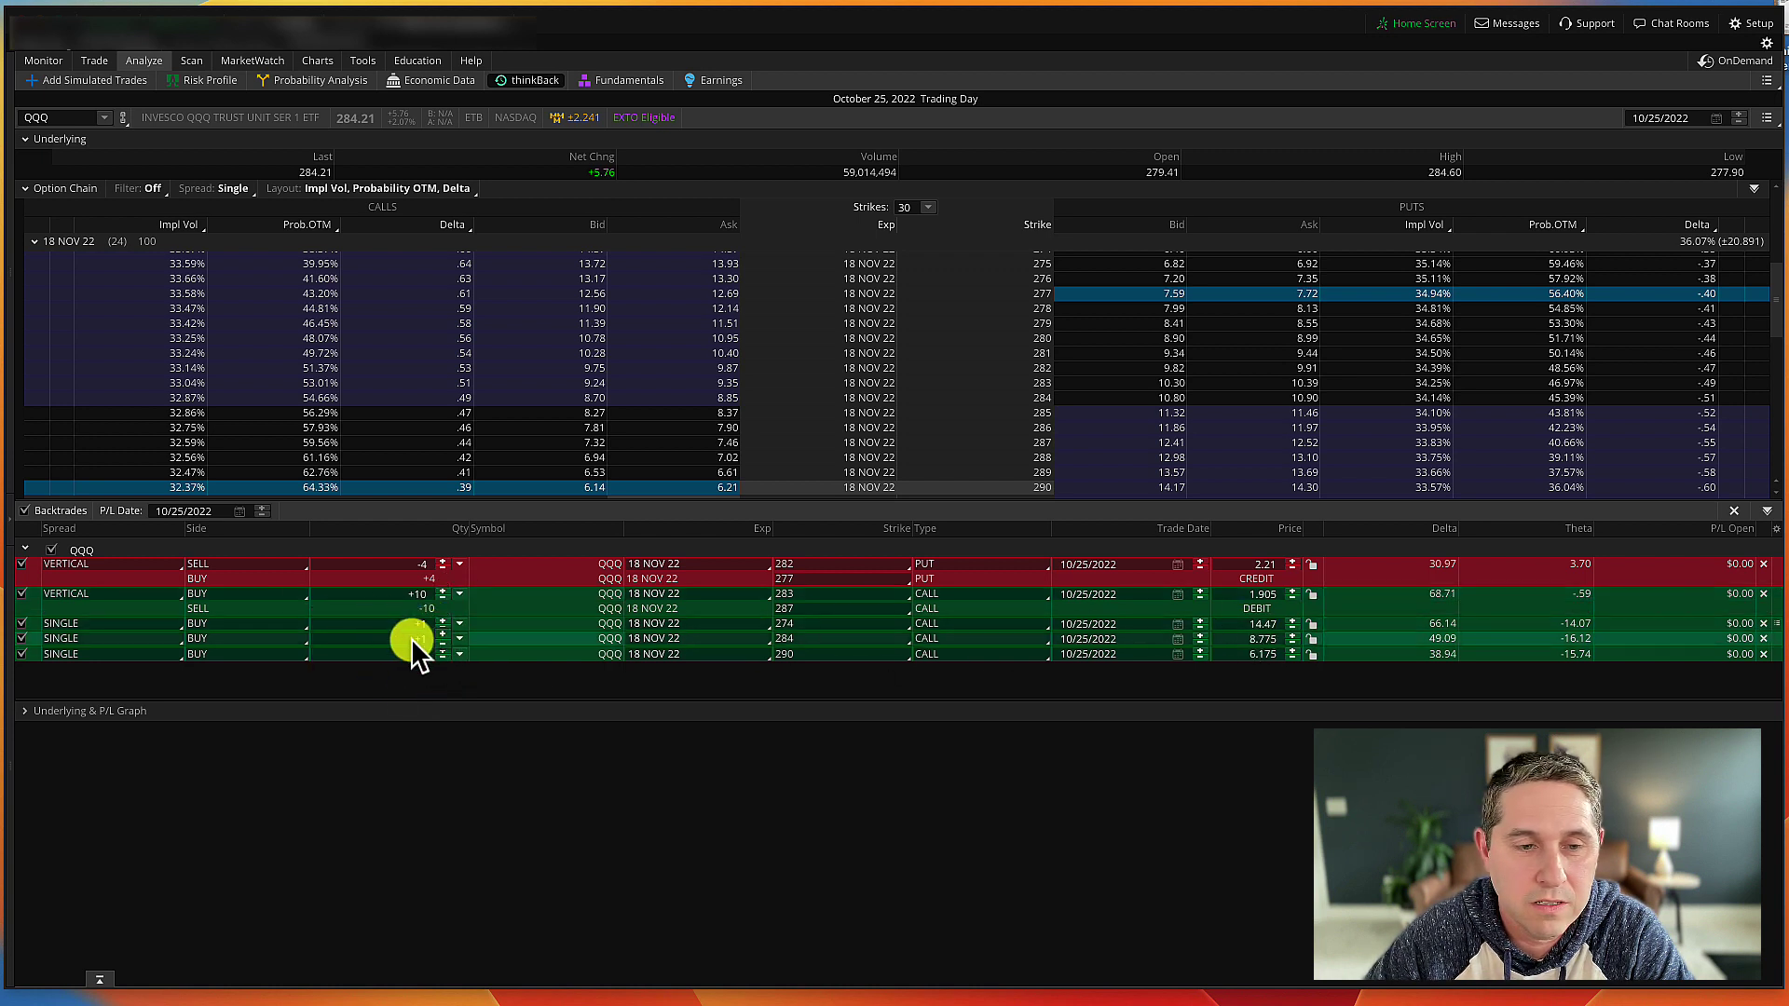
- Set the quantity of the bought 284 call to +2 and the bought 290 call to +3 in the backtrades
click(440, 635)
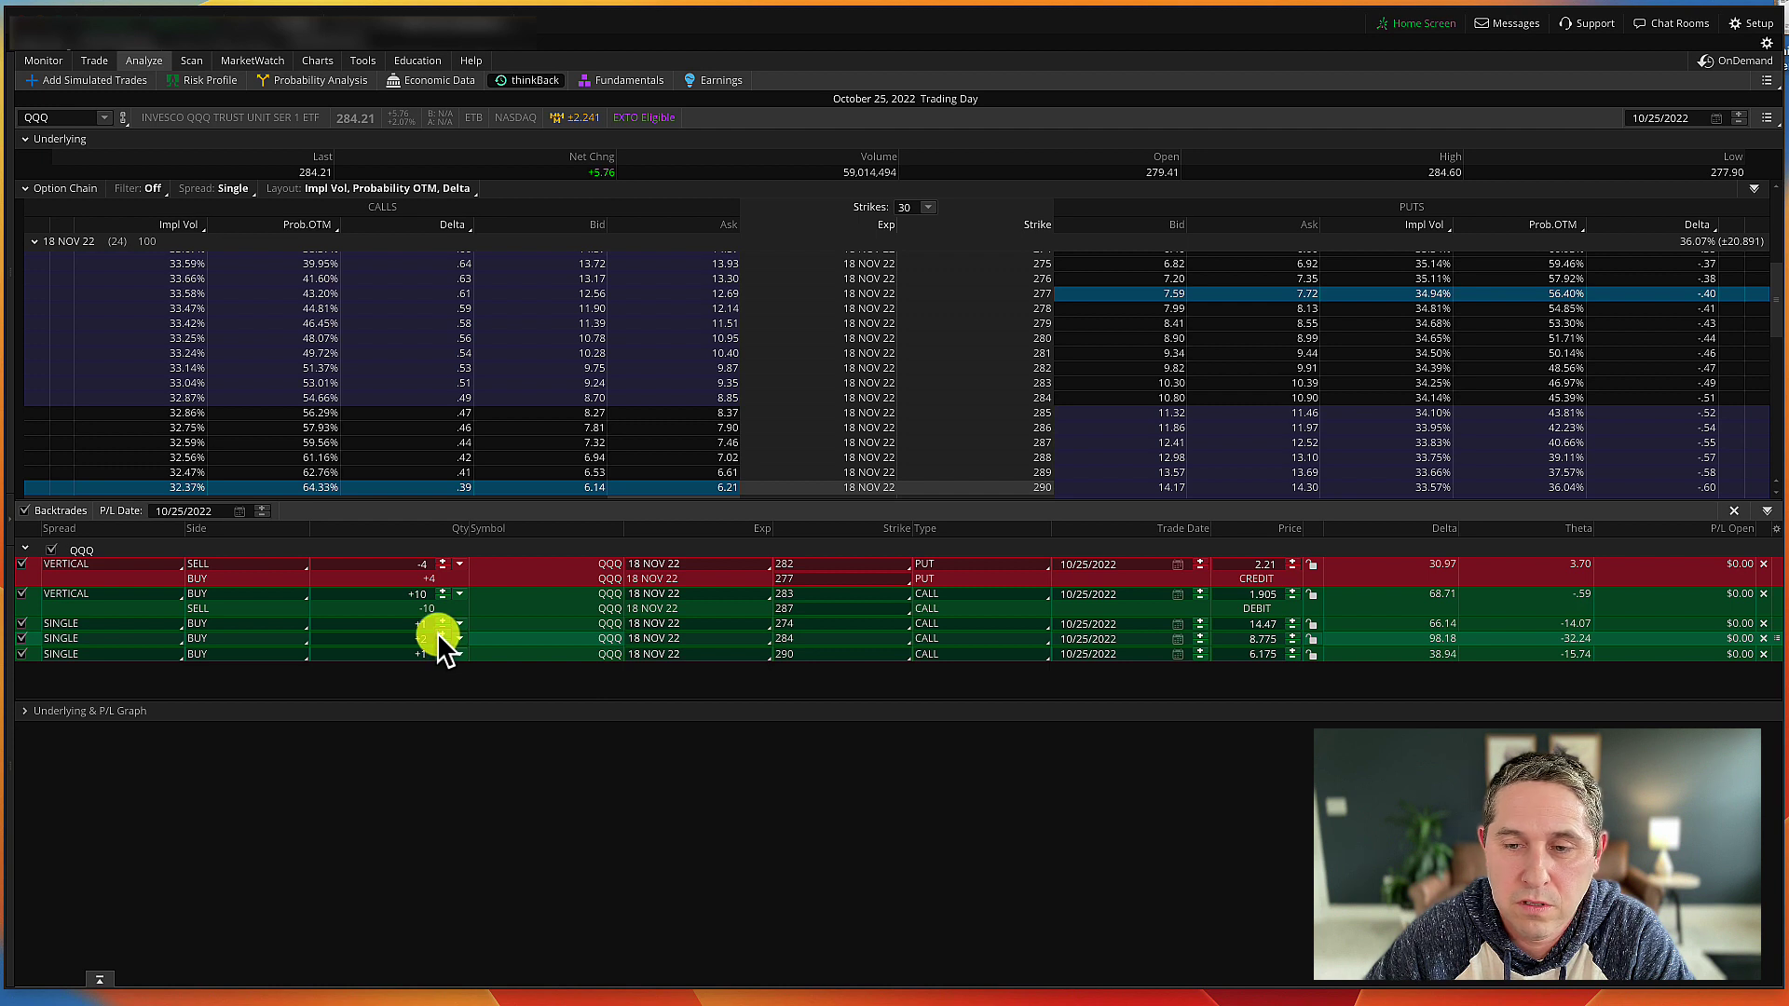
click(442, 646)
click(442, 647)
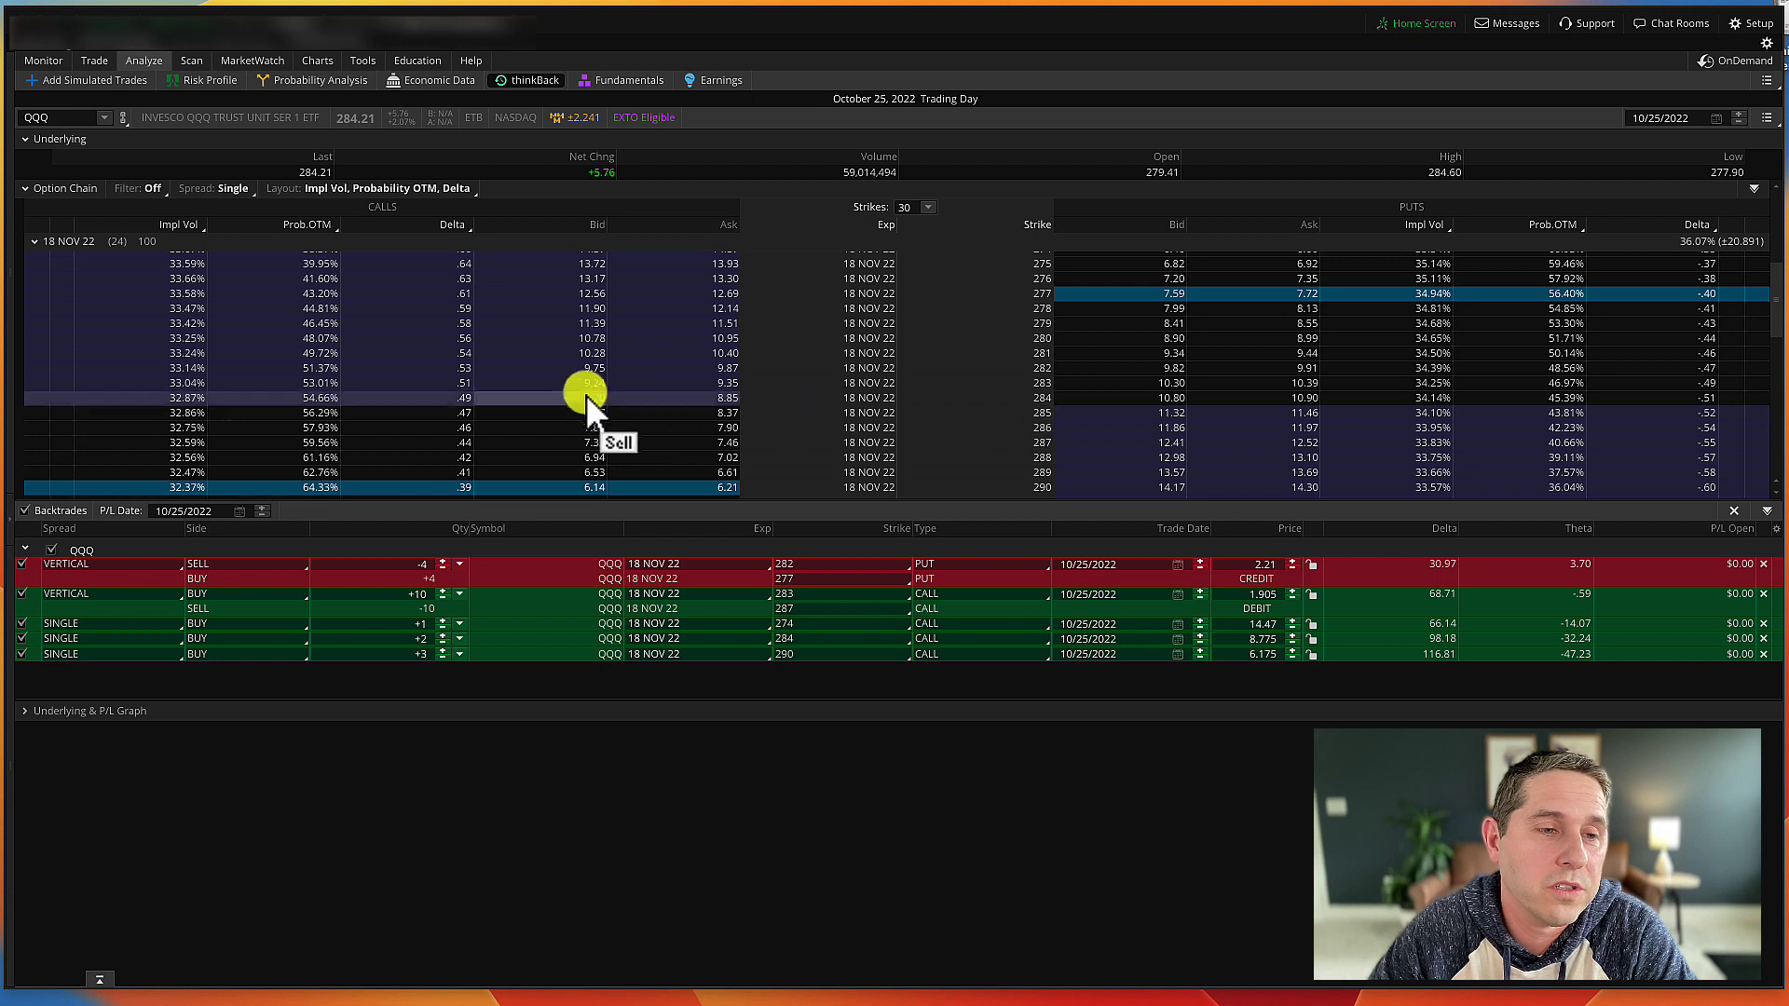
- Compare the backtrades' open P/L at successive P/L dates of 10/28/2022, 11/04/2022 and 11/07/2022
click(239, 510)
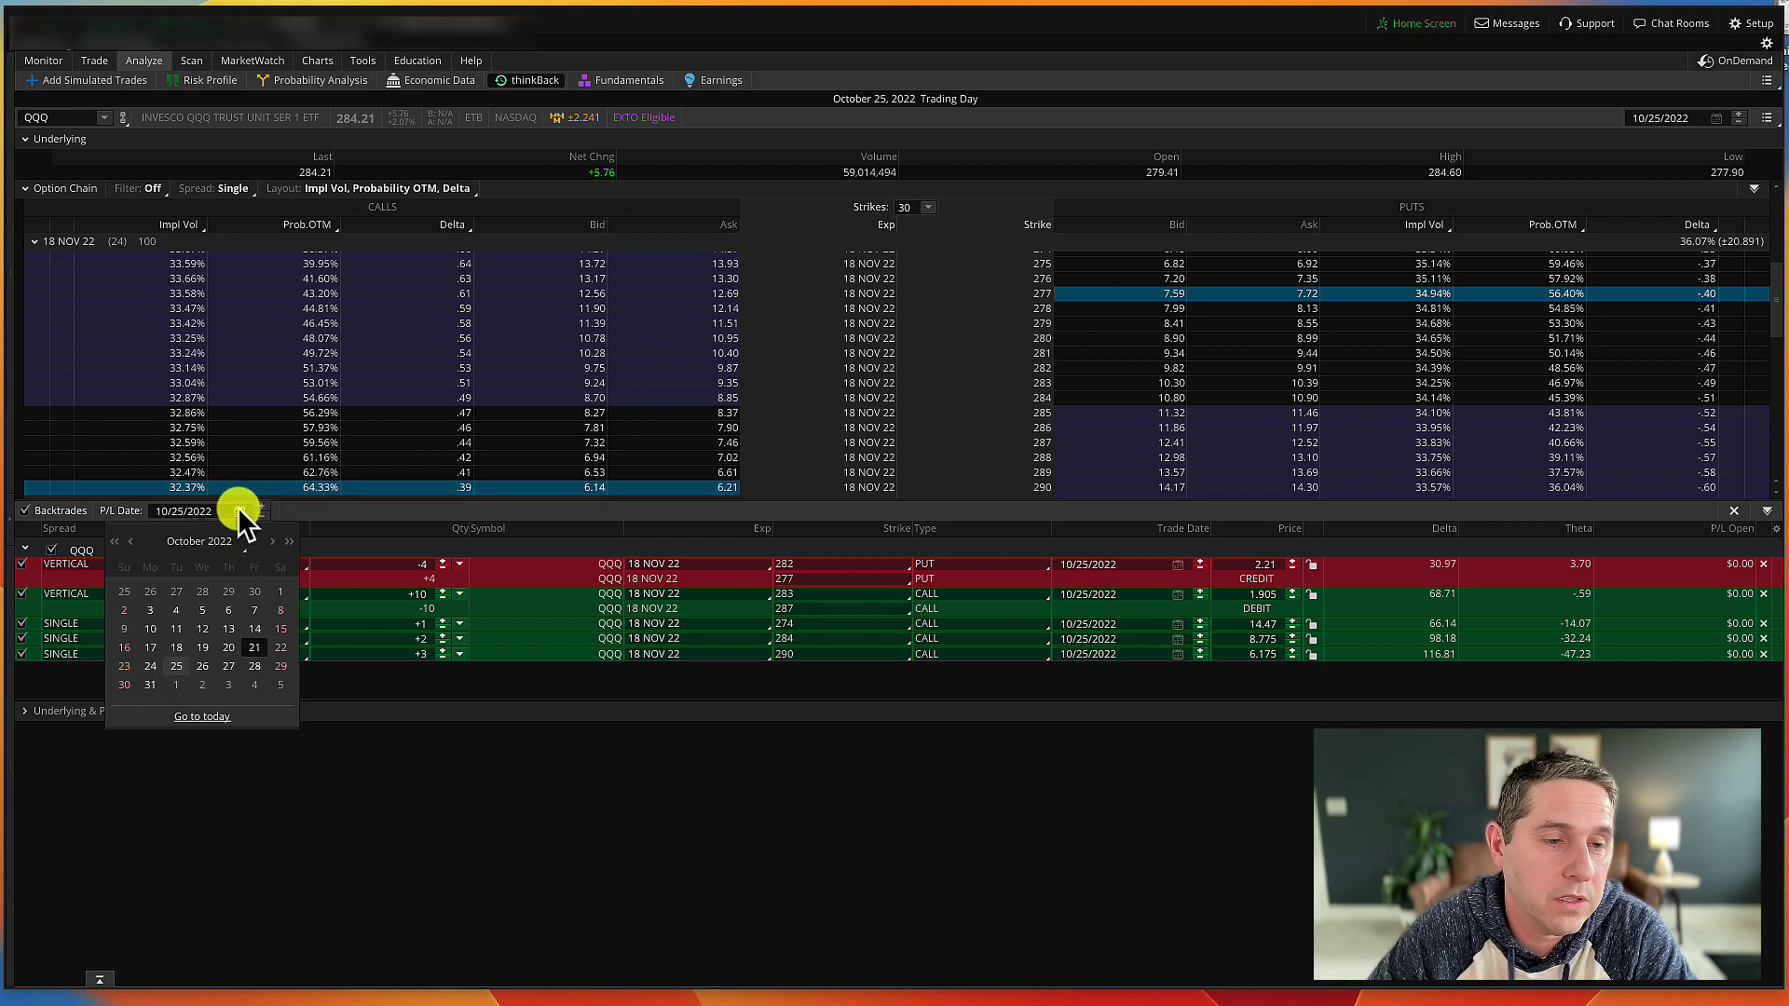
click(254, 665)
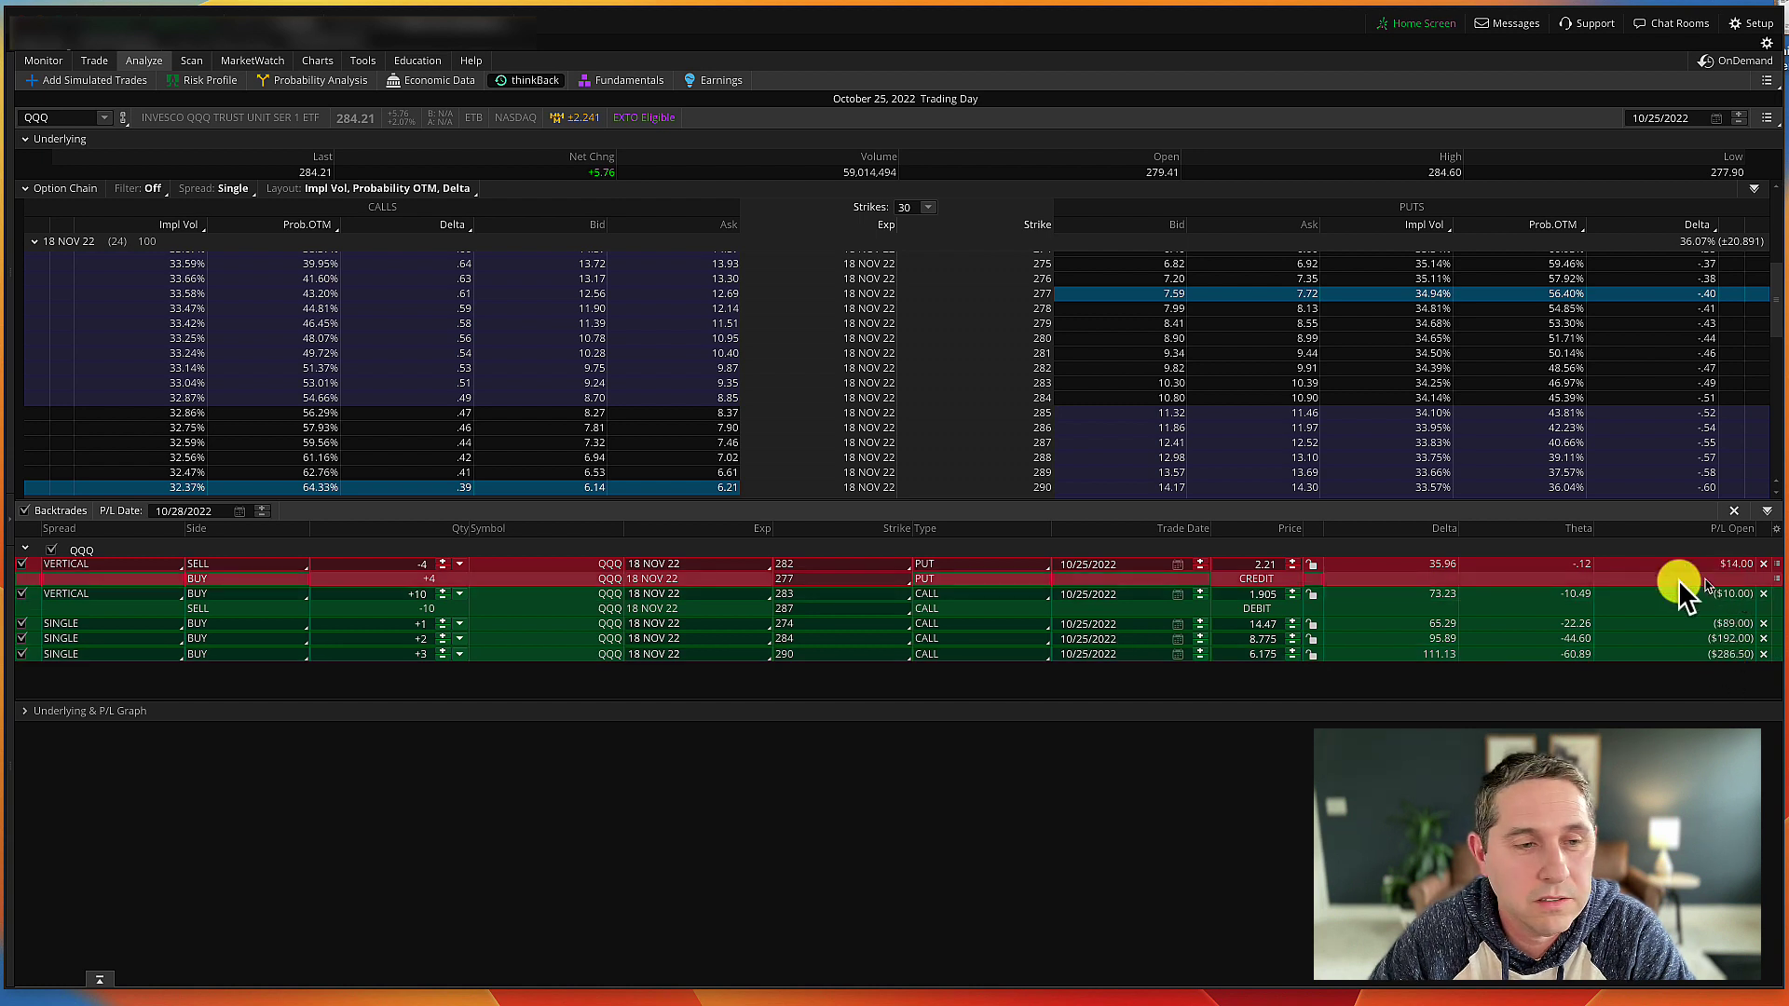
click(238, 511)
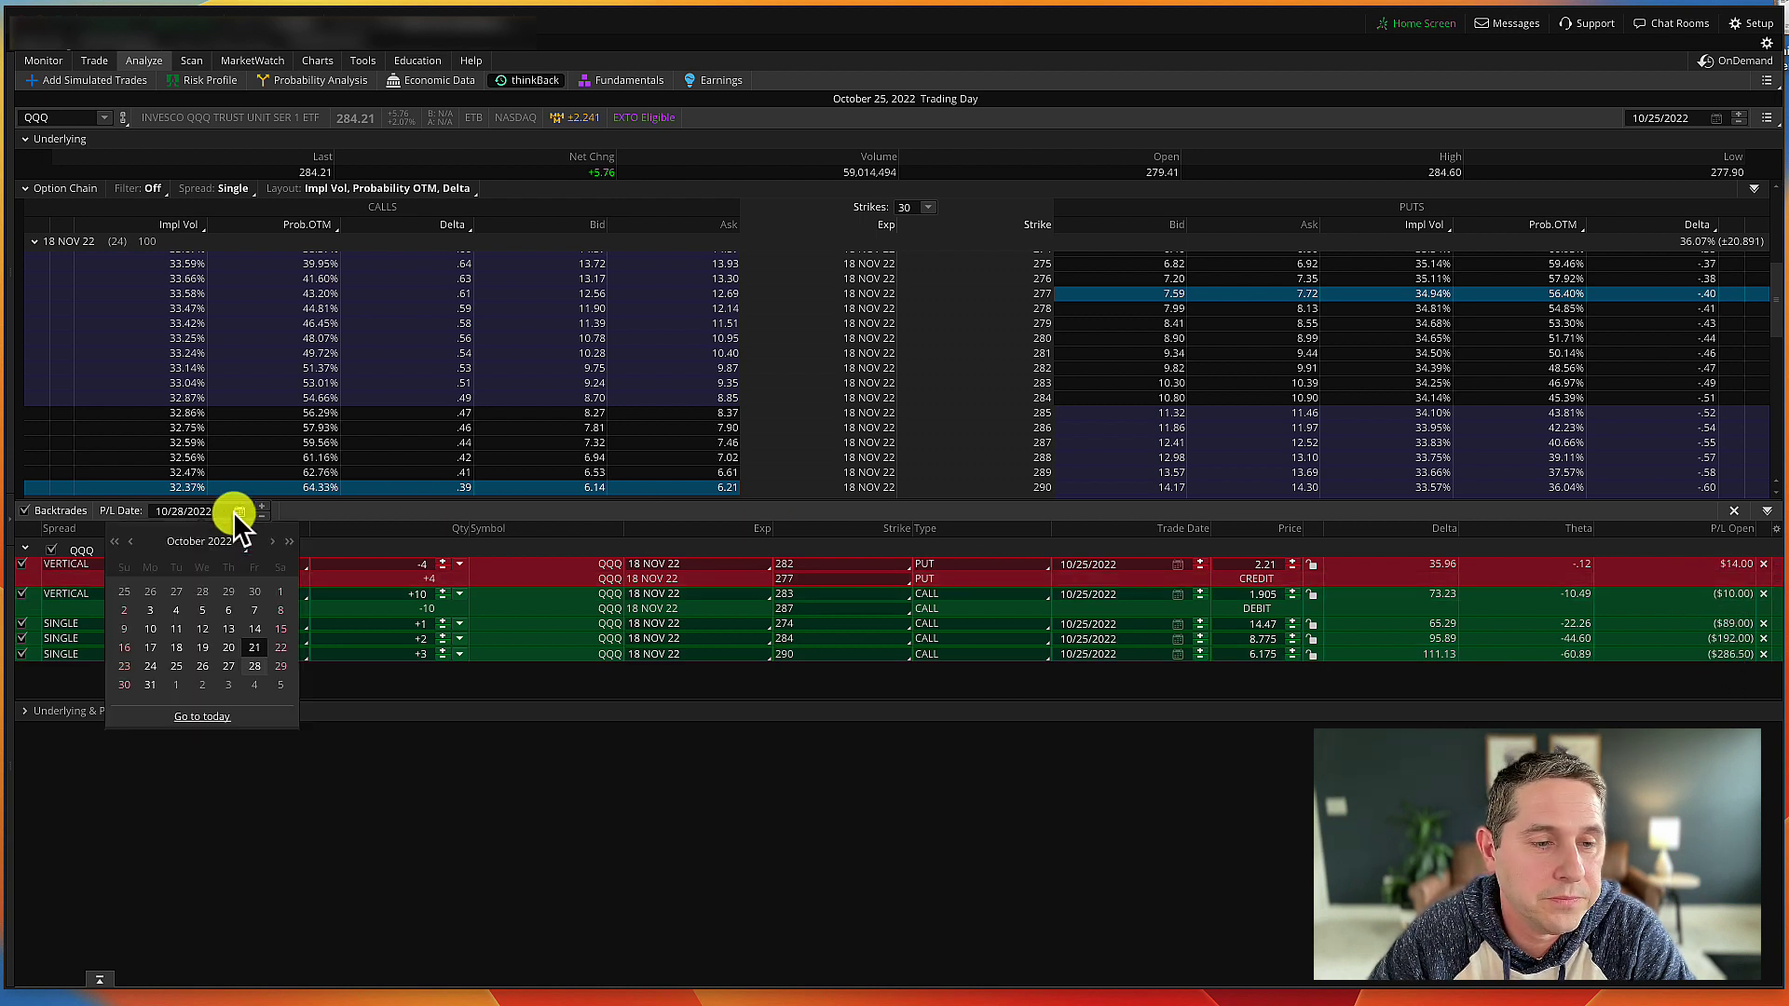
click(253, 684)
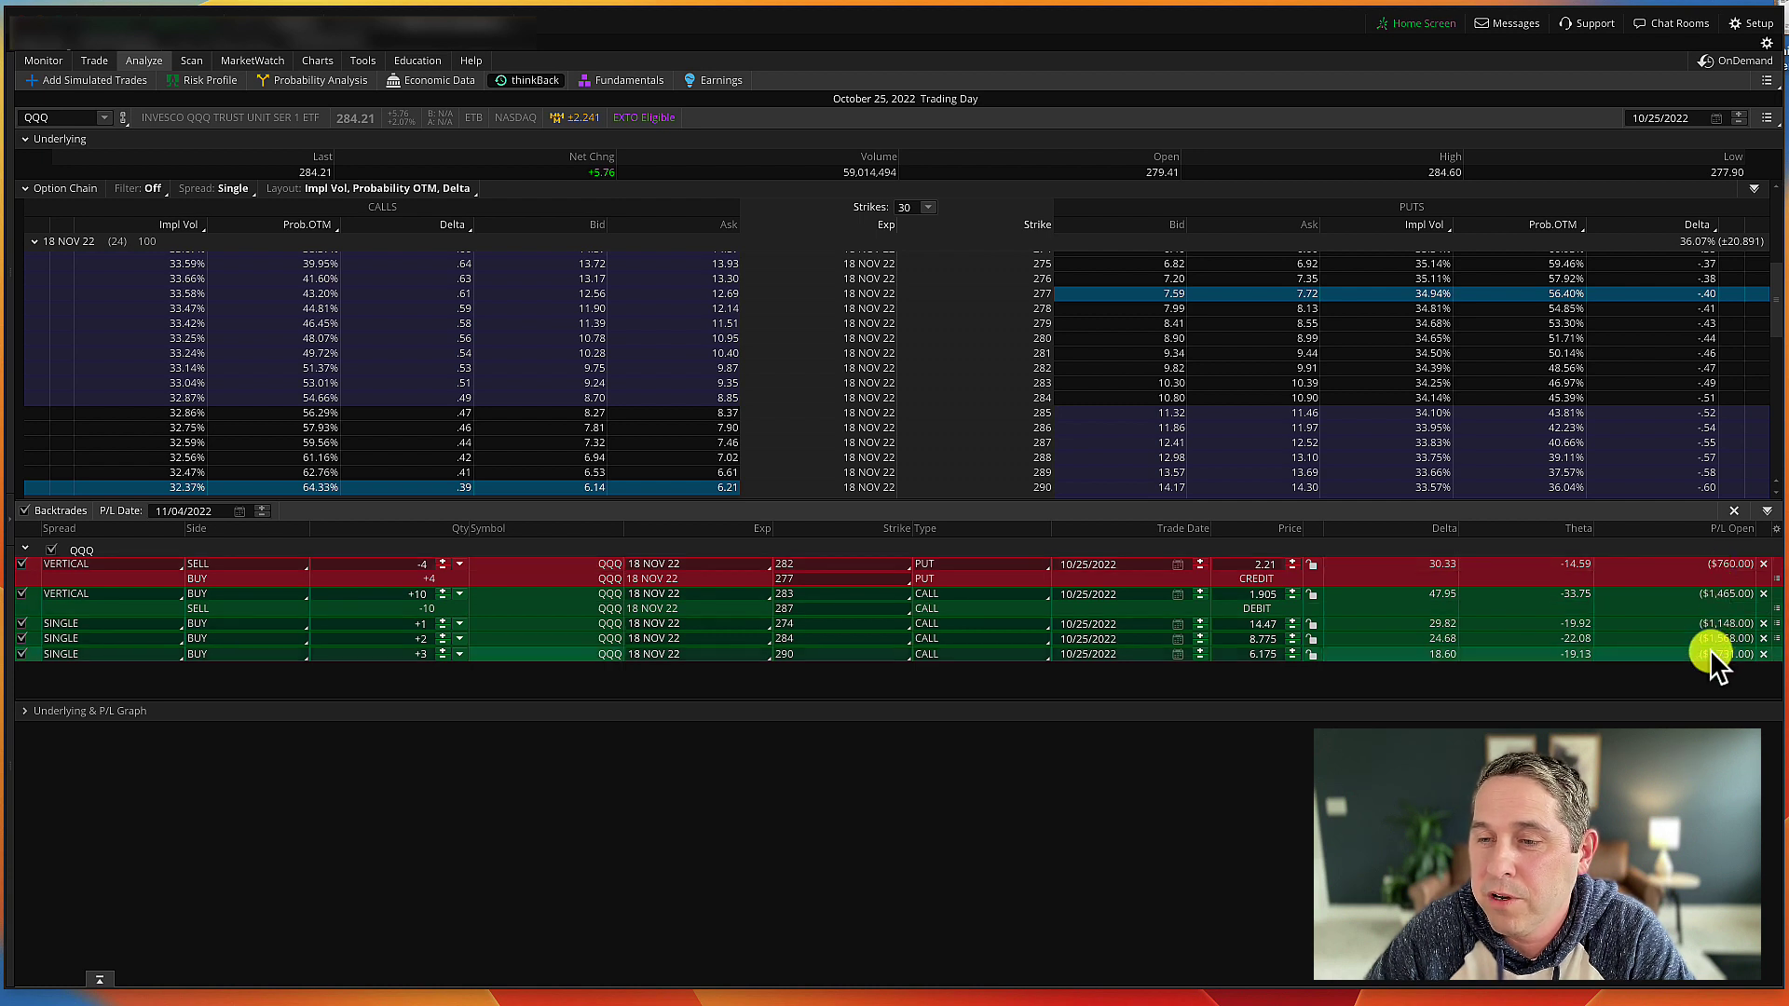
click(238, 510)
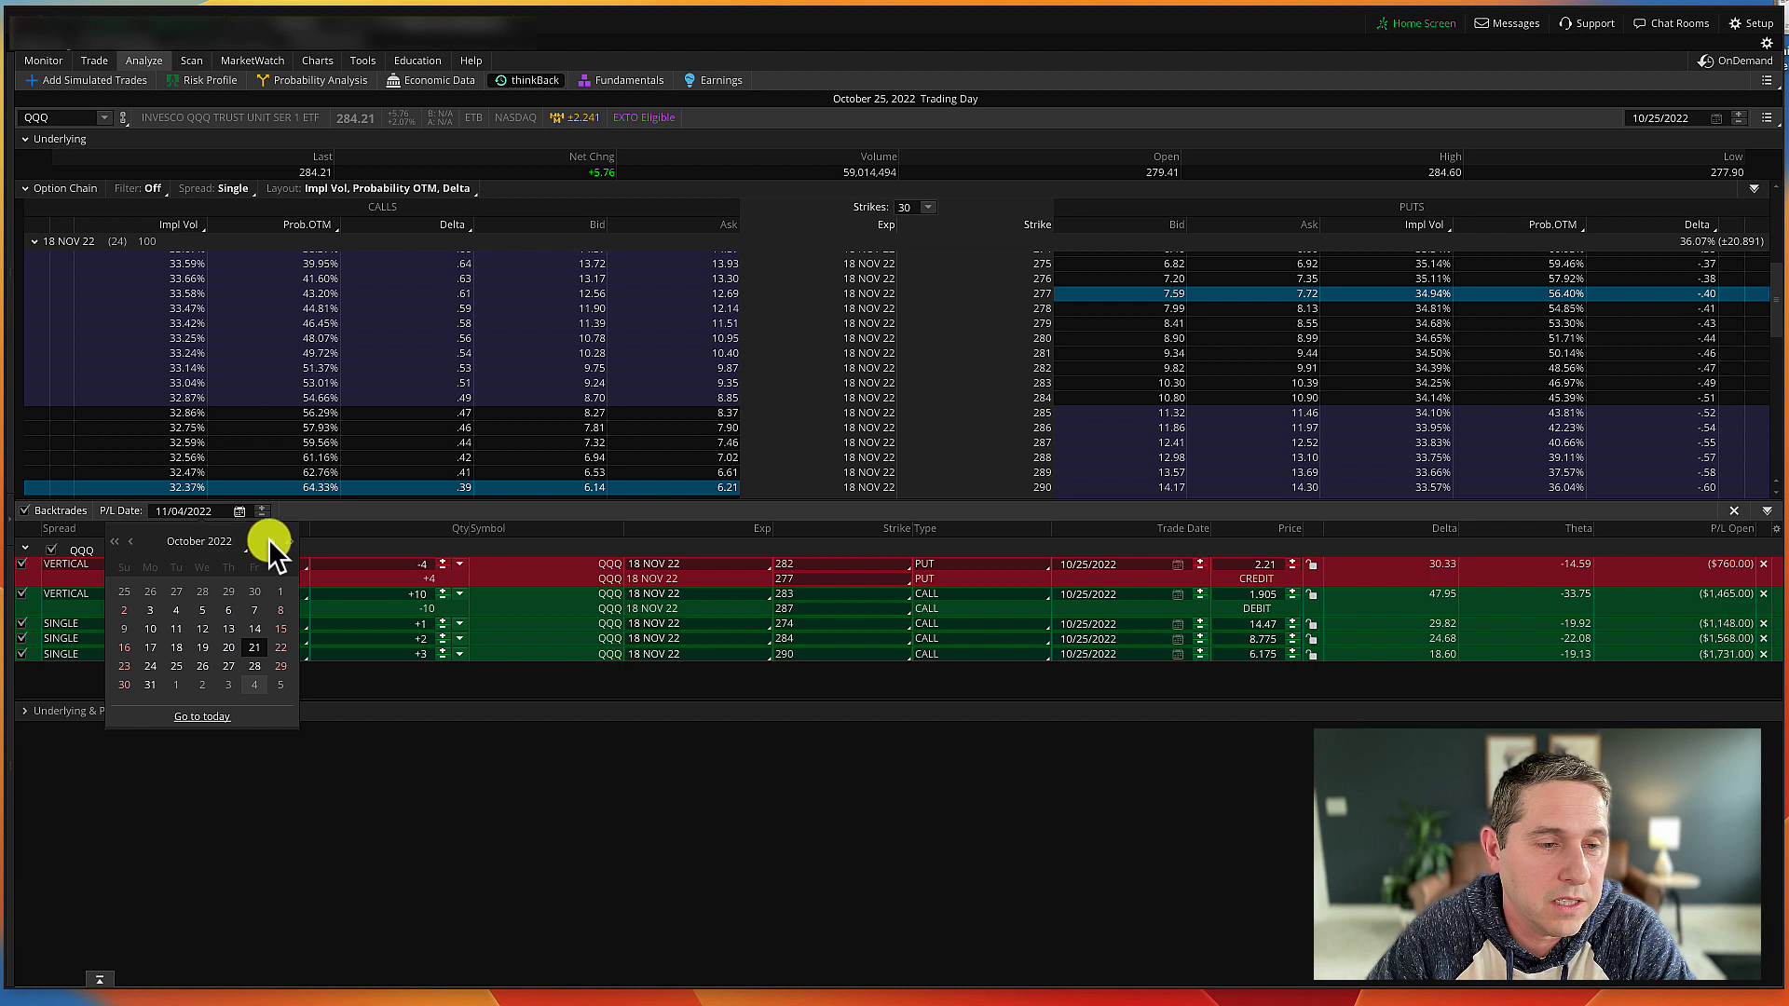
click(269, 540)
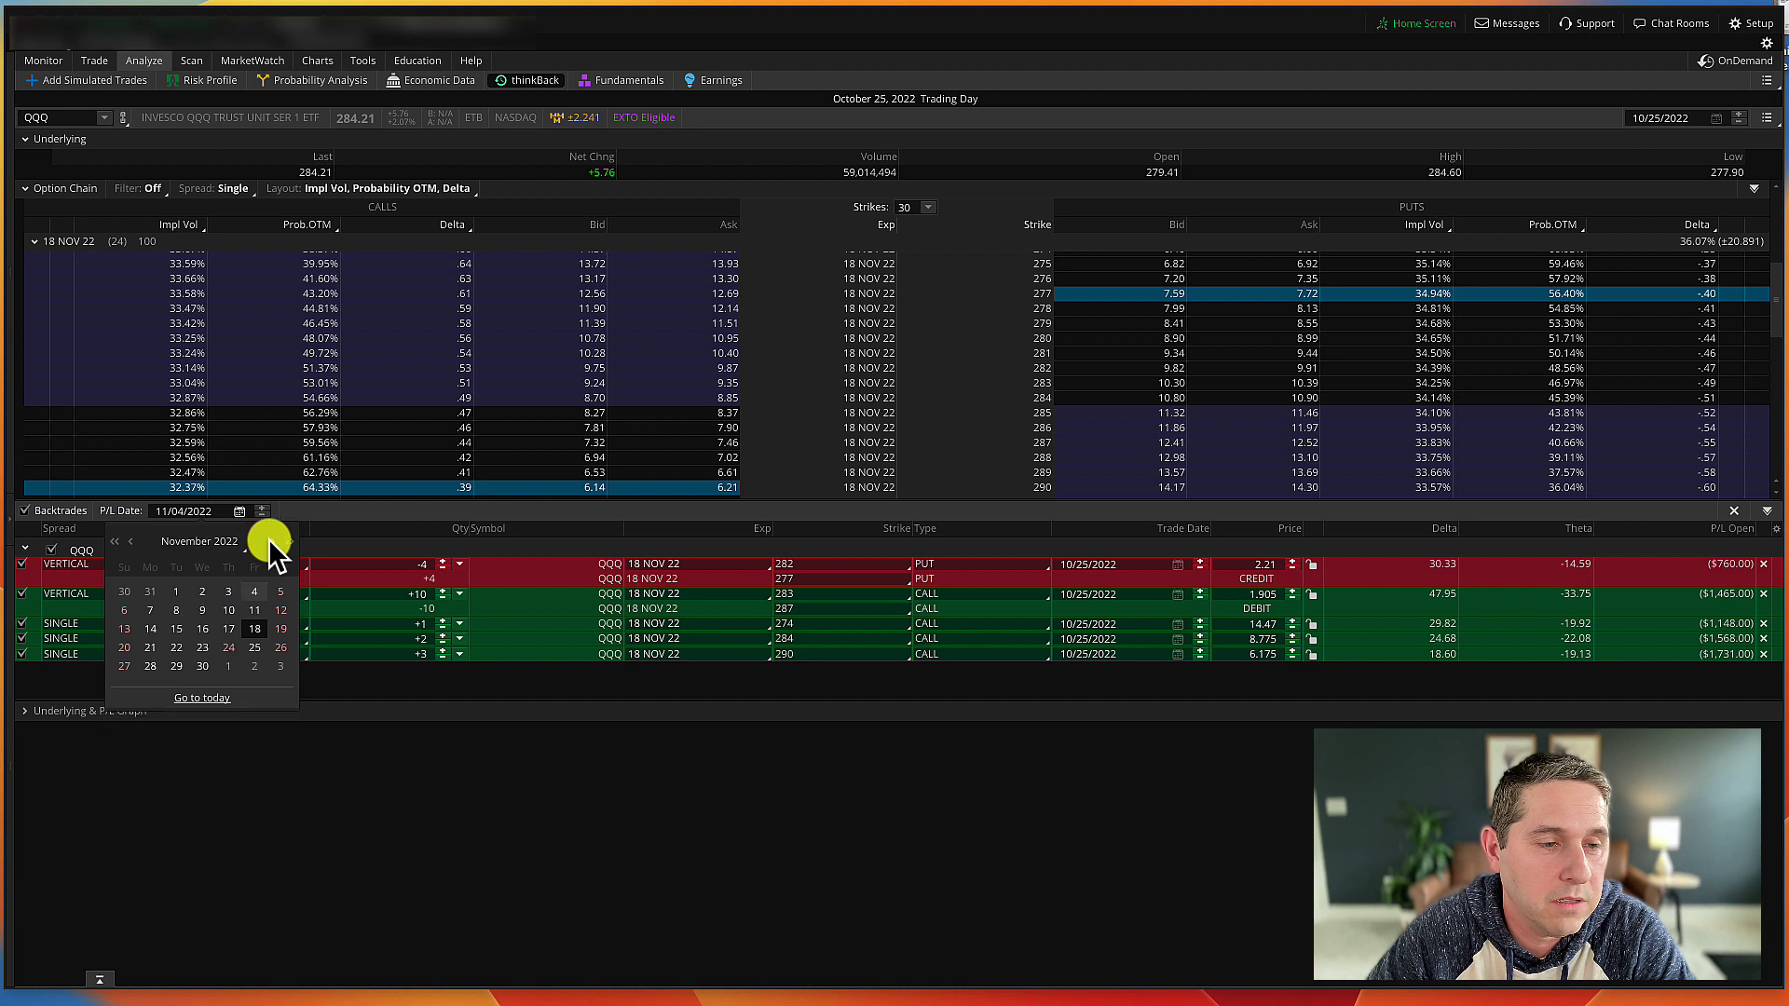
click(146, 607)
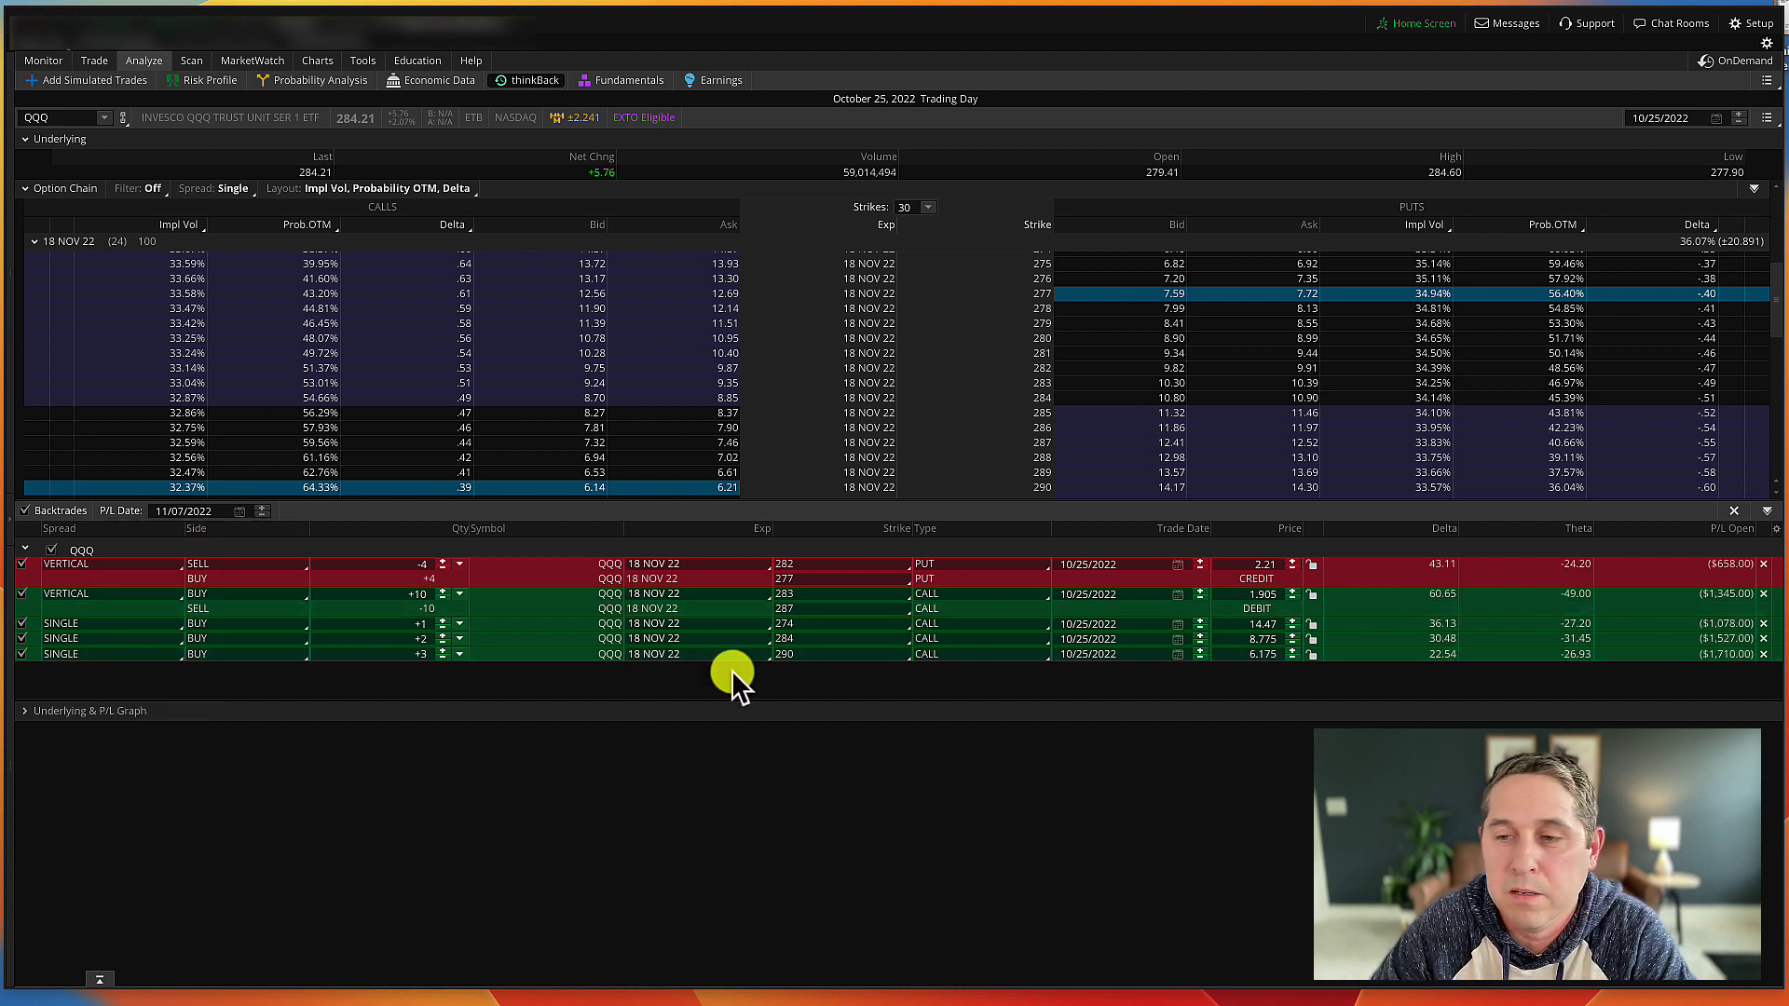